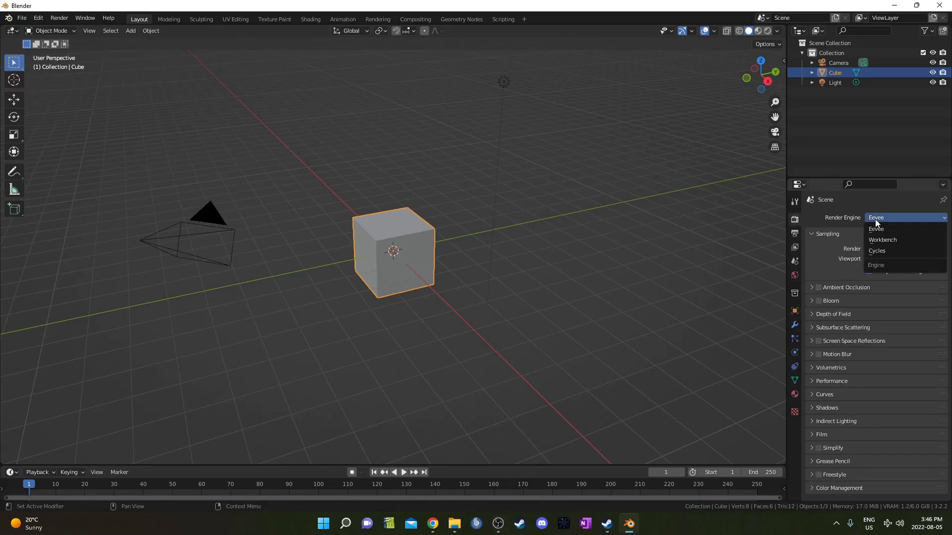
- Set the render engine to Cycles with GPU Compute and the render noise threshold to 0.1
{"action": "left_click", "coordinate": [878, 250]}
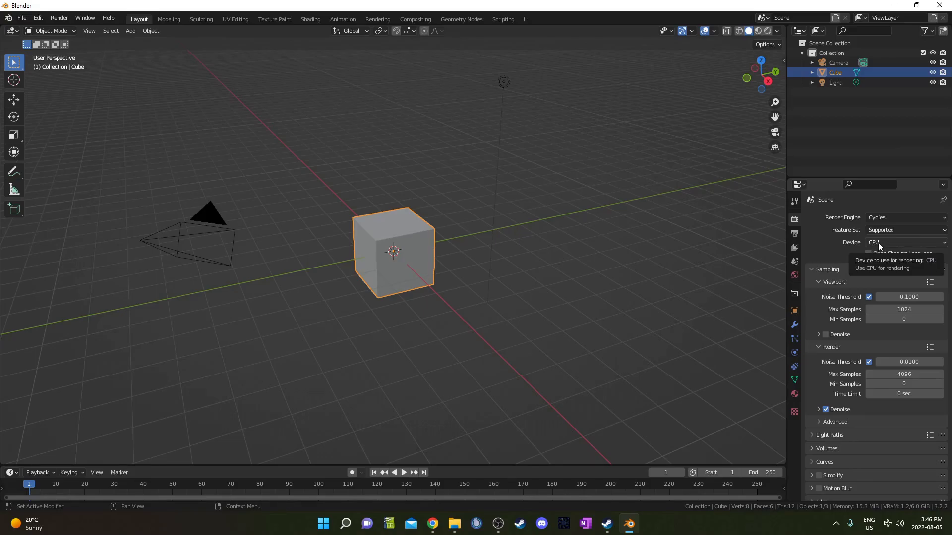
{"action": "left_click", "coordinate": [886, 241]}
{"action": "left_click", "coordinate": [886, 262]}
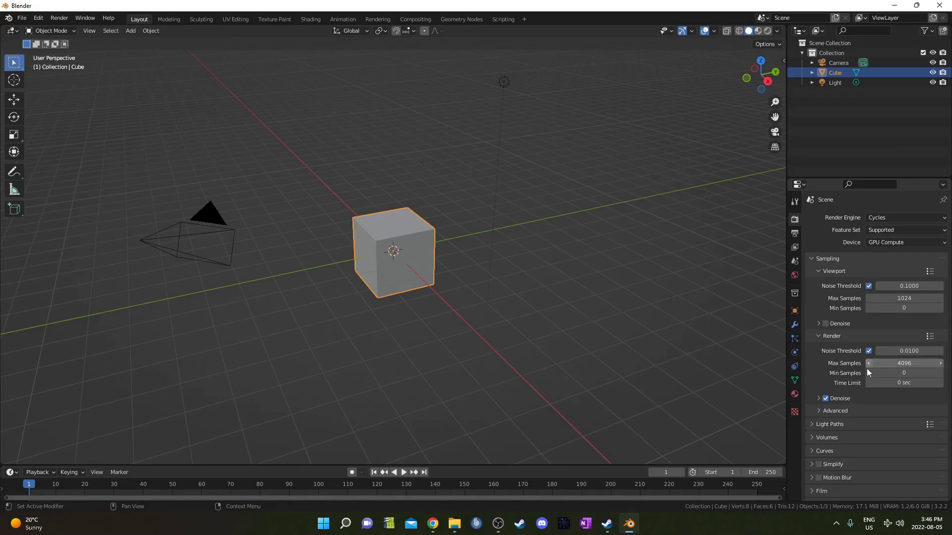
{"action": "left_click", "coordinate": [900, 351]}
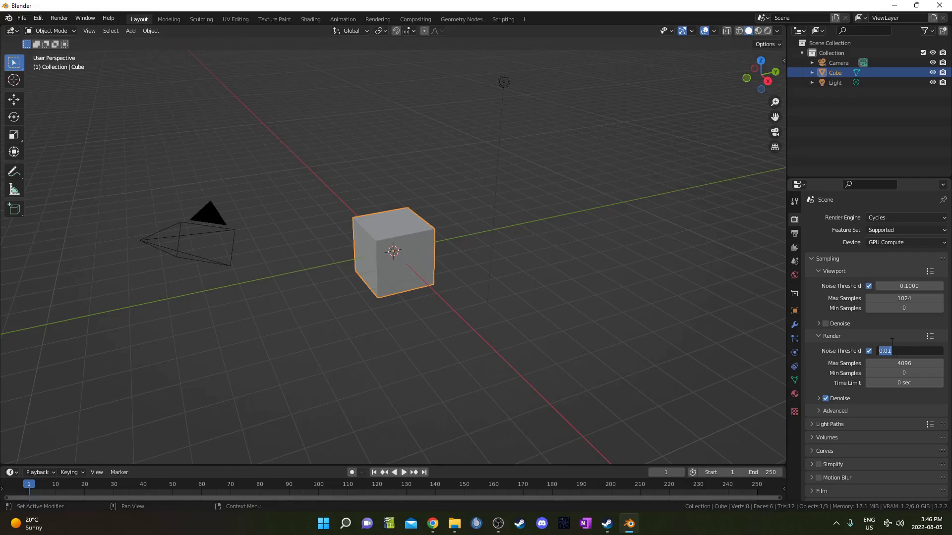
{"action": "type", "text": "0.1"}
{"action": "key", "text": "Return"}
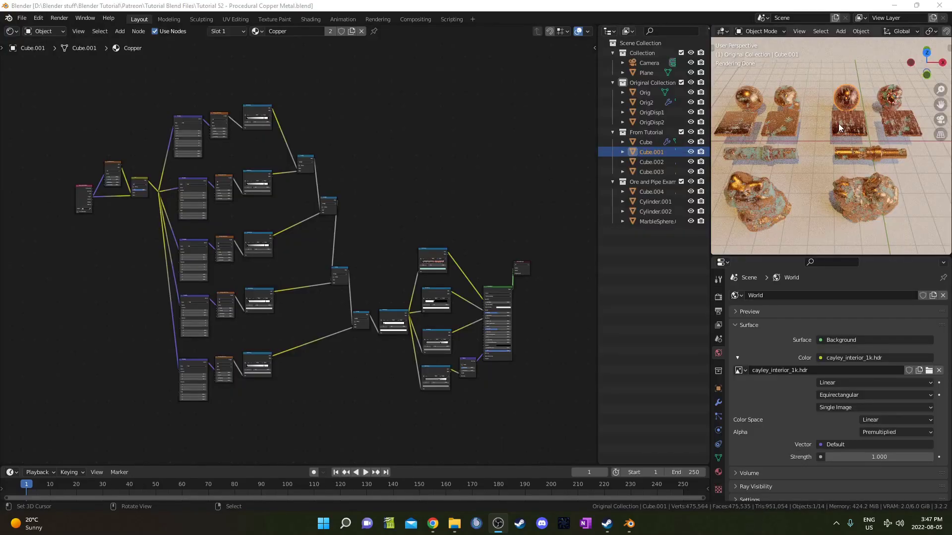
- Copy a copper plate from the Tutorial 52 - Procedural Copper Metal file and paste it into the default cube scene
{"action": "left_click", "coordinate": [837, 123]}
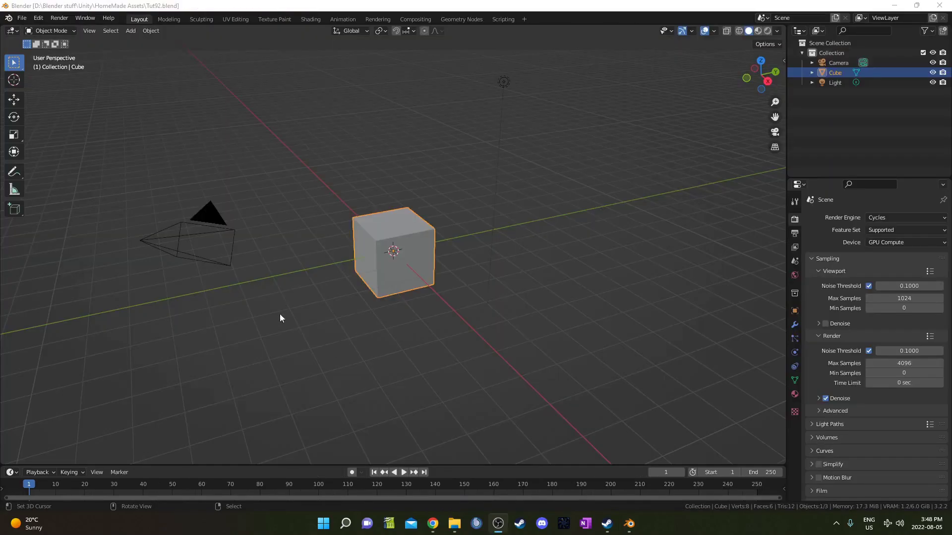
{"action": "middle_click_drag", "start_coordinate": [379, 244], "coordinate": [424, 270]}
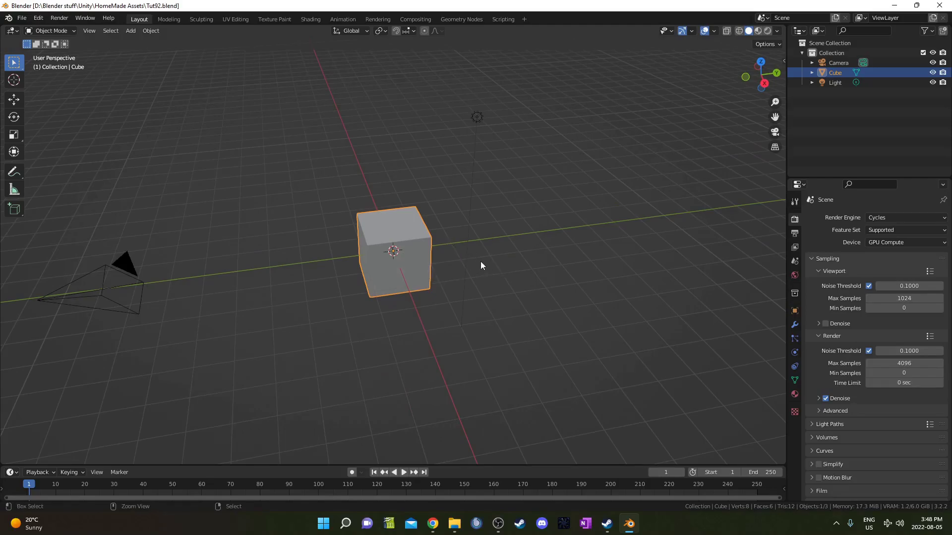
{"action": "key", "text": "ctrl+v"}
{"action": "middle_click_drag", "start_coordinate": [488, 264], "coordinate": [464, 229]}
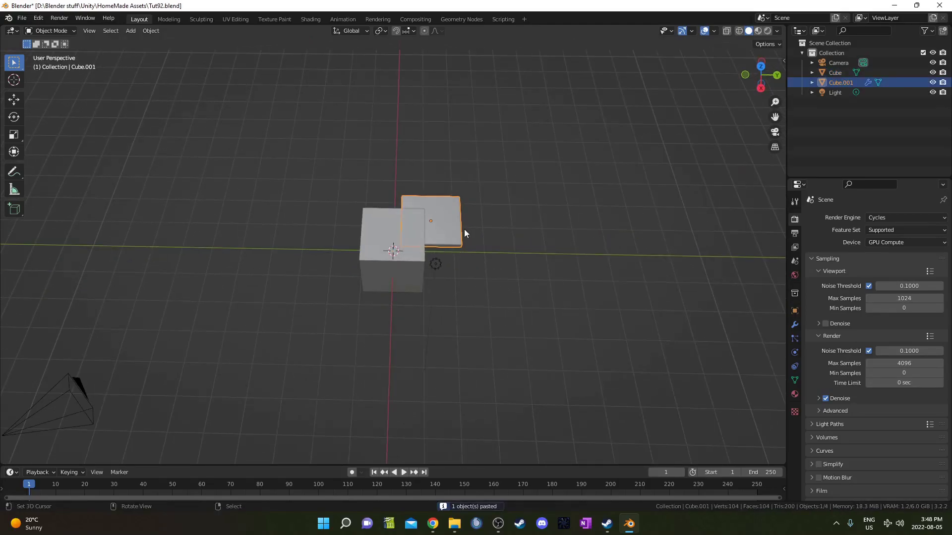
- Move the pasted plate well away from the default cube, onto the negative side of the X axis
{"action": "key", "text": "g"}
{"action": "key", "text": "x"}
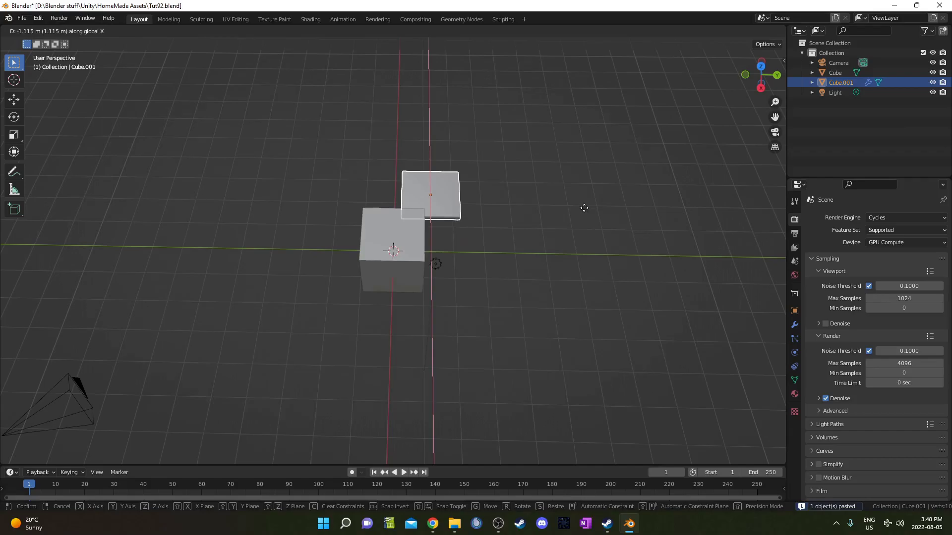
{"action": "left_click", "coordinate": [484, 43]}
{"action": "middle_click_drag", "start_coordinate": [484, 44], "coordinate": [513, 224]}
{"action": "key", "text": "KP_7"}
{"action": "key", "text": "g"}
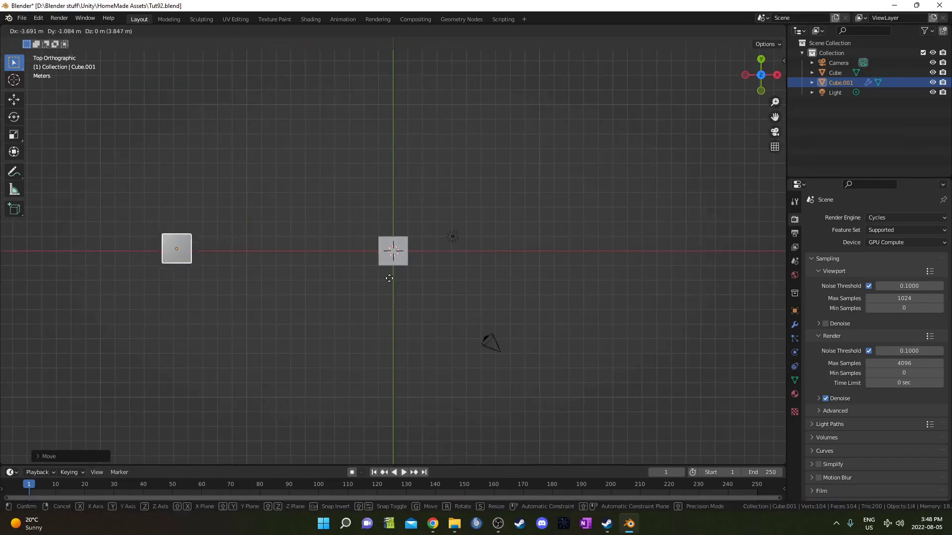
{"action": "left_click", "coordinate": [293, 273]}
{"action": "middle_click_drag", "start_coordinate": [459, 285], "coordinate": [442, 236]}
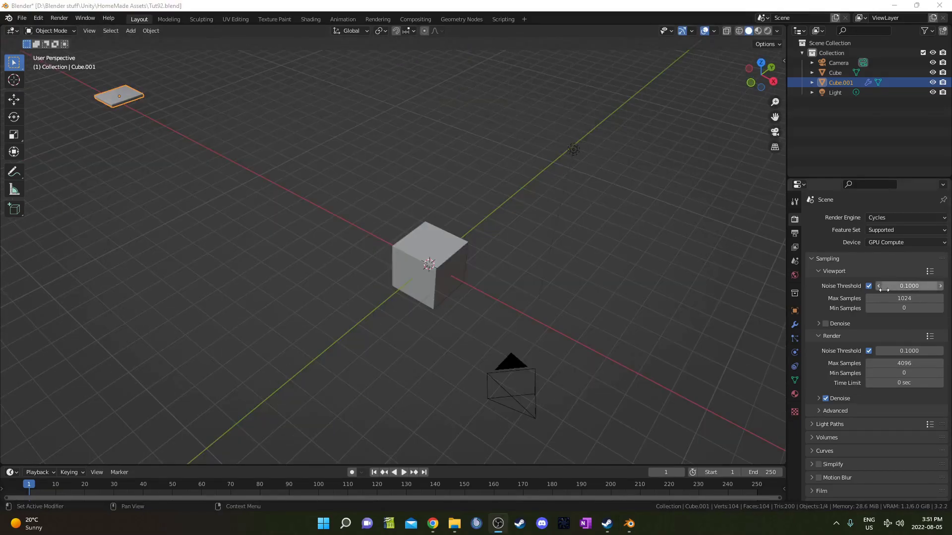
- Use an Environment Texture as the world background color and load autumn_park_1k.hdr from the HDRIHaven folder
{"action": "left_click", "coordinate": [795, 275]}
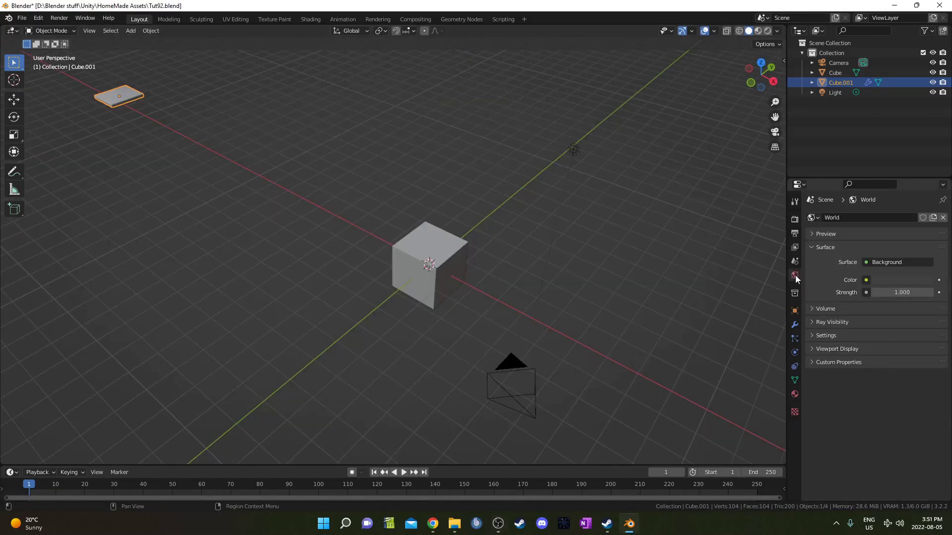
{"action": "left_click", "coordinate": [866, 280]}
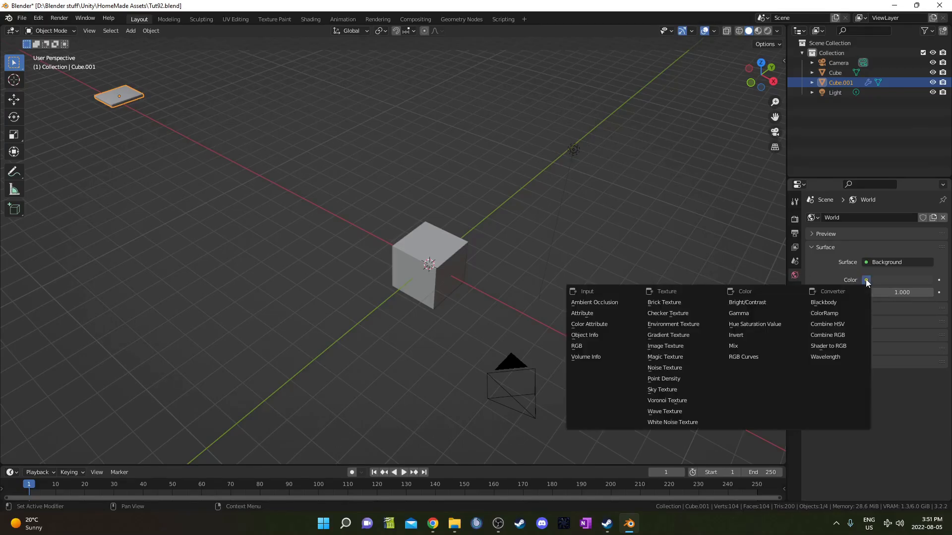
{"action": "left_click", "coordinate": [681, 324]}
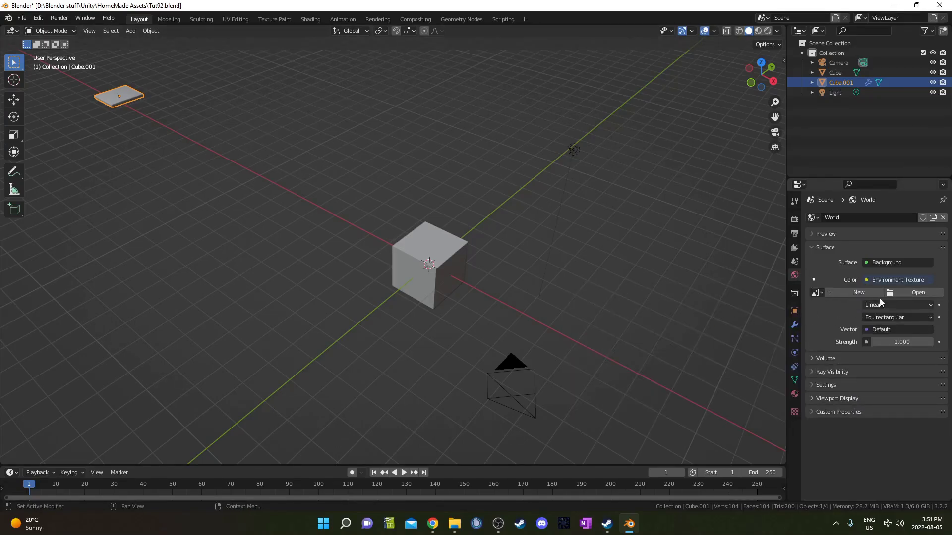
{"action": "left_click", "coordinate": [906, 292]}
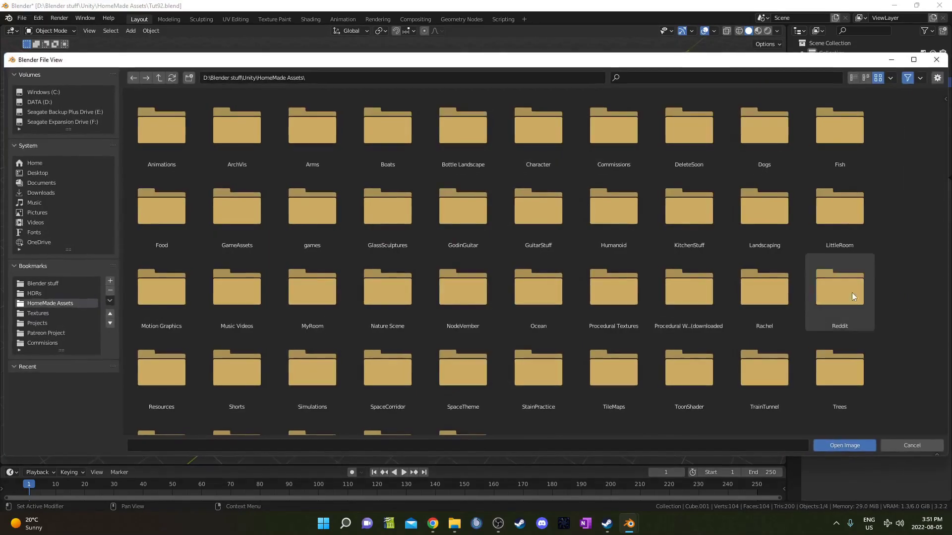
{"action": "left_click", "coordinate": [34, 293]}
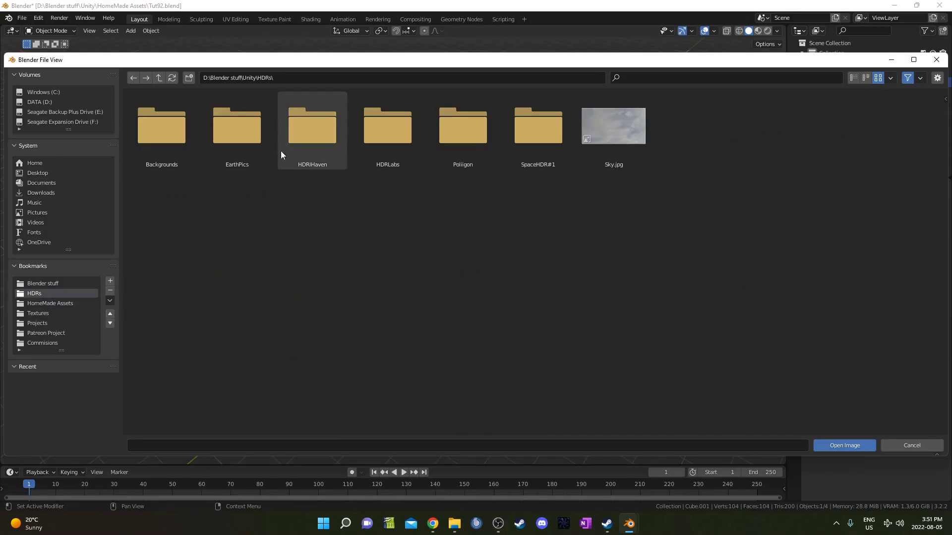
{"action": "double_click", "coordinate": [311, 136]}
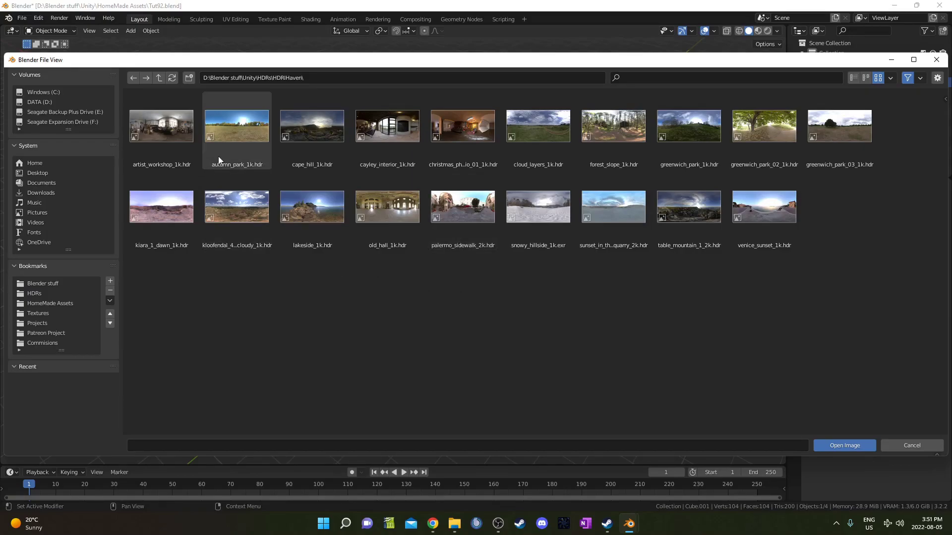
{"action": "double_click", "coordinate": [229, 146]}
- Display the viewport in rendered shading and turn off the world's Camera ray visibility
{"action": "mouse_move", "coordinate": [557, 332]}
{"action": "middle_mouse_down"}
{"action": "mouse_move", "coordinate": [470, 285]}
{"action": "mouse_move", "coordinate": [439, 158]}
{"action": "mouse_move", "coordinate": [392, 357]}
{"action": "mouse_move", "coordinate": [431, 168]}
{"action": "middle_mouse_up"}
{"action": "key", "text": "z"}
{"action": "left_click", "coordinate": [492, 282]}
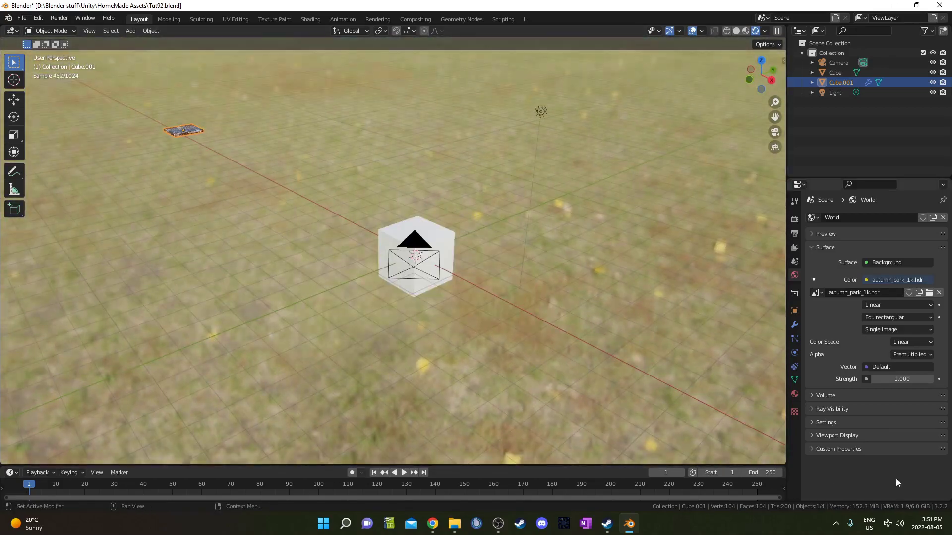
{"action": "left_click", "coordinate": [835, 408]}
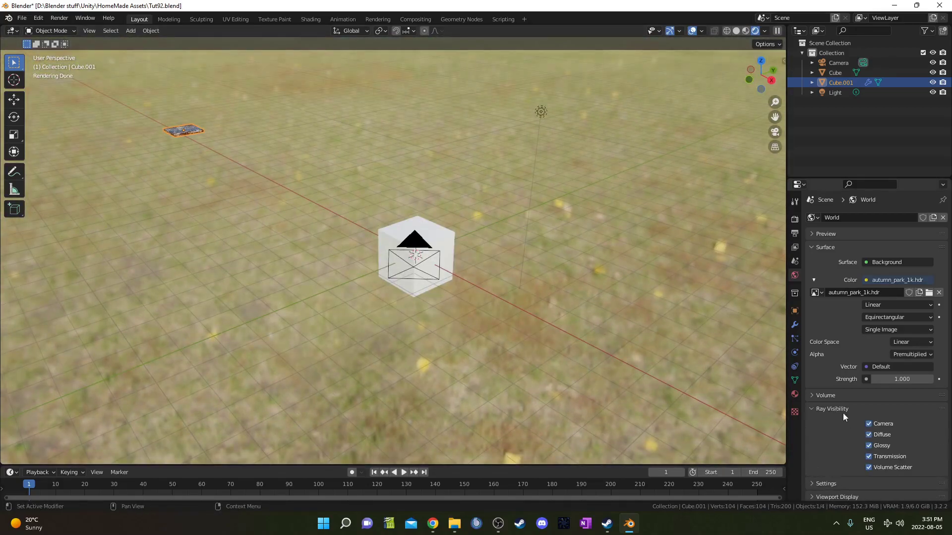
{"action": "left_click", "coordinate": [876, 422]}
{"action": "middle_click_drag", "start_coordinate": [456, 327], "coordinate": [430, 274]}
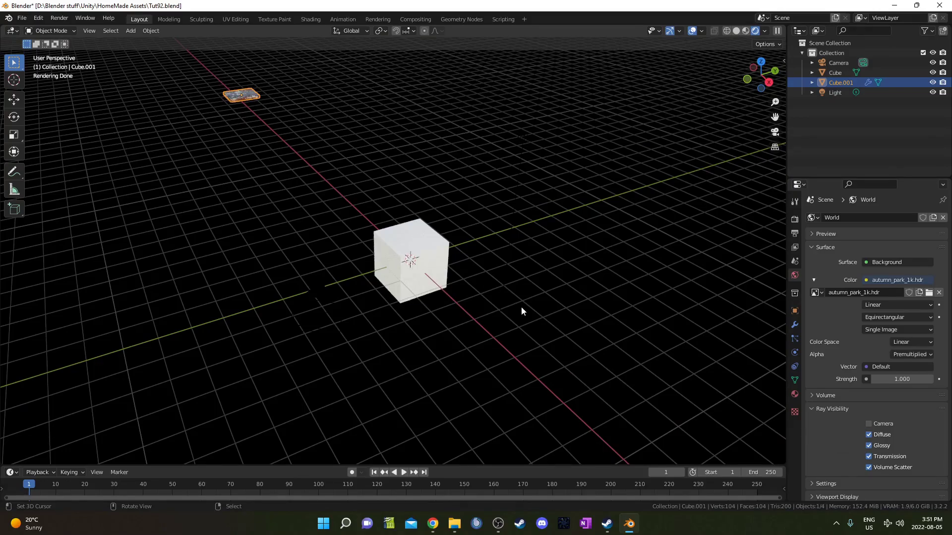
{"action": "middle_click_drag", "start_coordinate": [522, 307], "coordinate": [542, 315]}
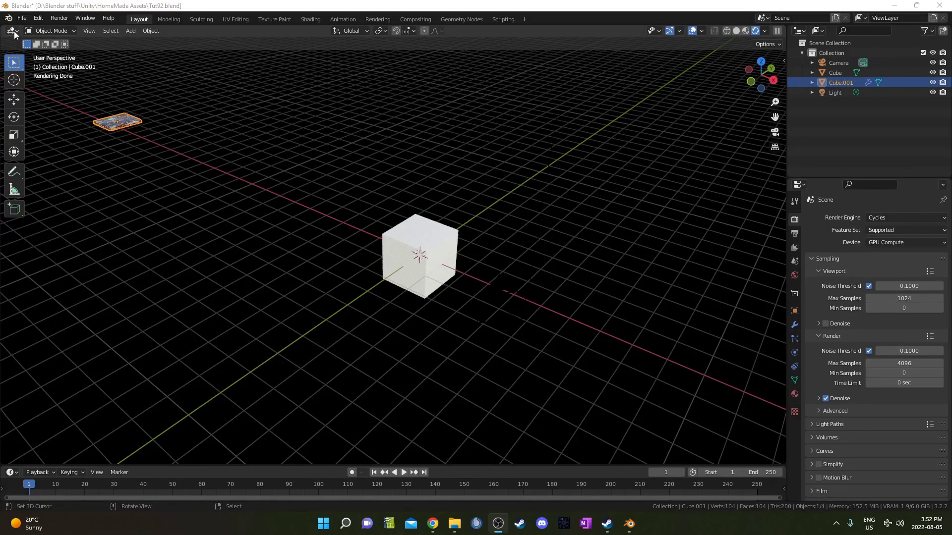
- Change the main area to a Geometry Node Editor and the Outliner to a 3D Viewport, enlarging the new viewport
{"action": "left_click", "coordinate": [12, 31]}
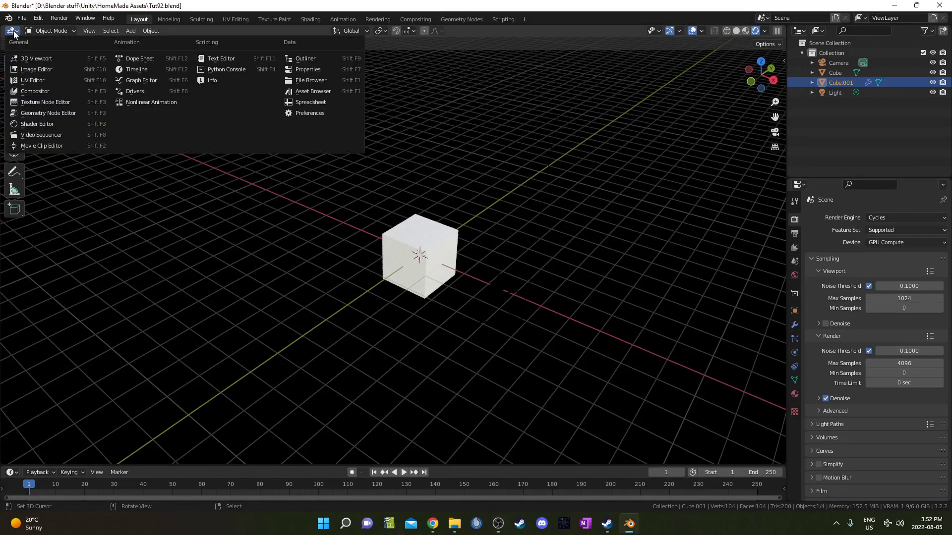
{"action": "left_click", "coordinate": [45, 113]}
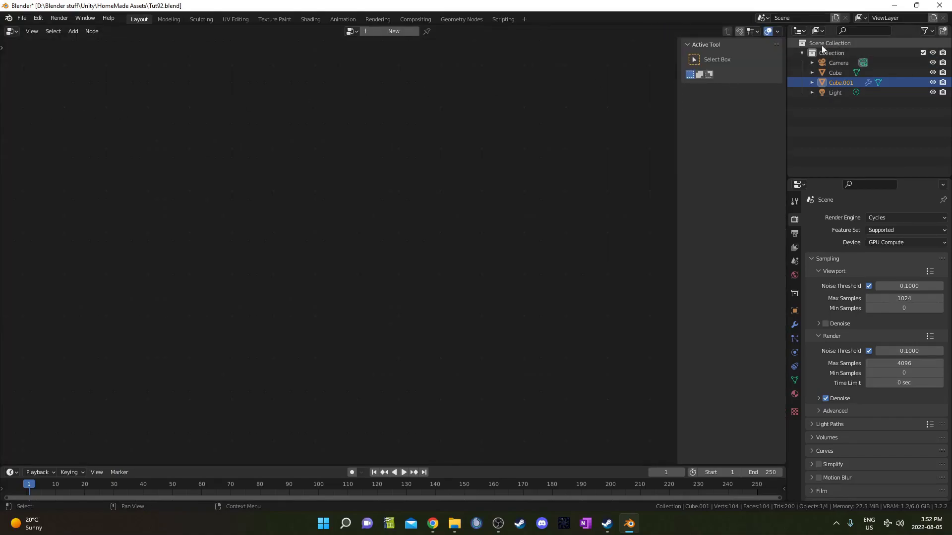
{"action": "left_click", "coordinate": [799, 31]}
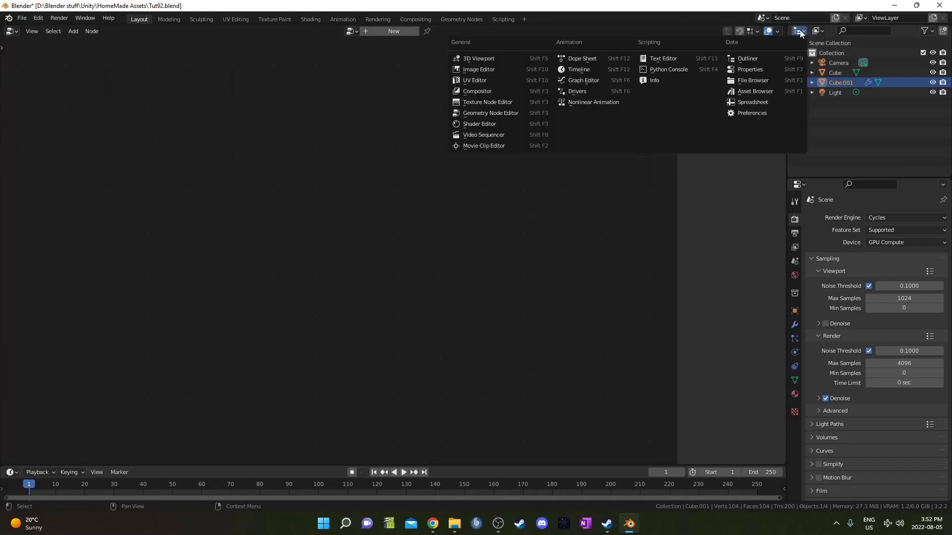
{"action": "left_click", "coordinate": [492, 60]}
{"action": "left_click_drag", "start_coordinate": [787, 102], "coordinate": [663, 101]}
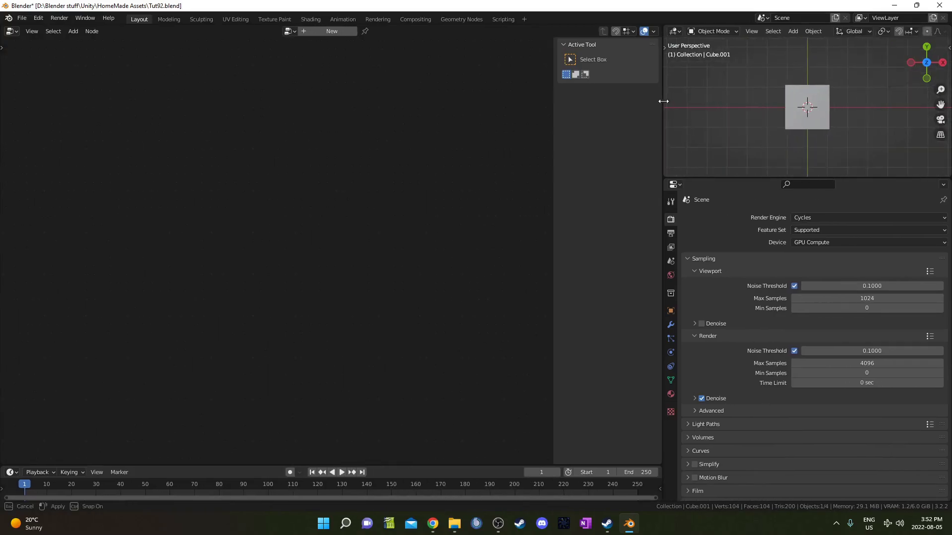
{"action": "left_click_drag", "start_coordinate": [714, 178], "coordinate": [756, 250]}
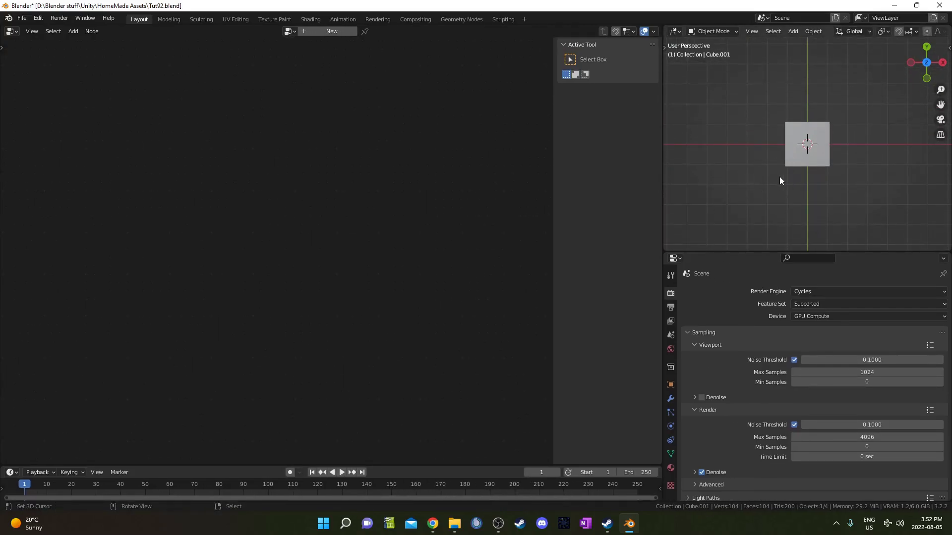
- Set the small 3D viewport to rendered shading and hide the node editor's sidebar
{"action": "key", "text": "z"}
{"action": "left_click", "coordinate": [781, 119]}
{"action": "mouse_move", "coordinate": [831, 183]}
{"action": "middle_mouse_down"}
{"action": "mouse_move", "coordinate": [849, 171]}
{"action": "mouse_move", "coordinate": [719, 154]}
{"action": "middle_mouse_up"}
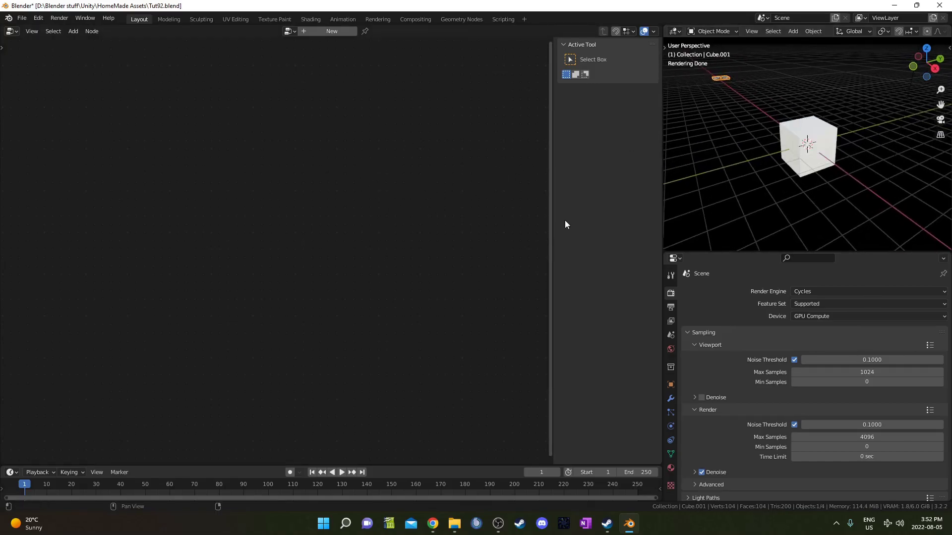
{"action": "key", "text": "n"}
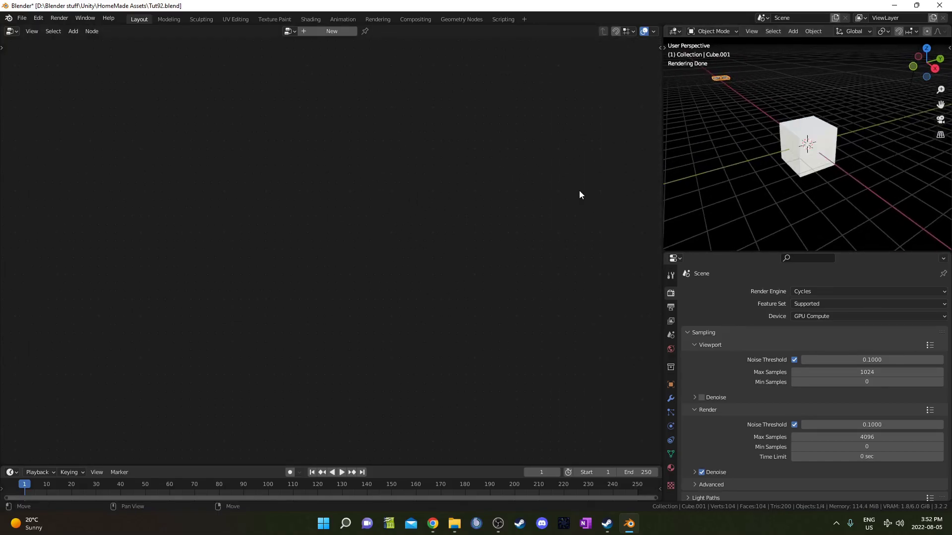
- Select the default cube at the origin and create a new geometry node tree for it
{"action": "left_click", "coordinate": [800, 133]}
{"action": "middle_click_drag", "start_coordinate": [748, 153], "coordinate": [752, 178]}
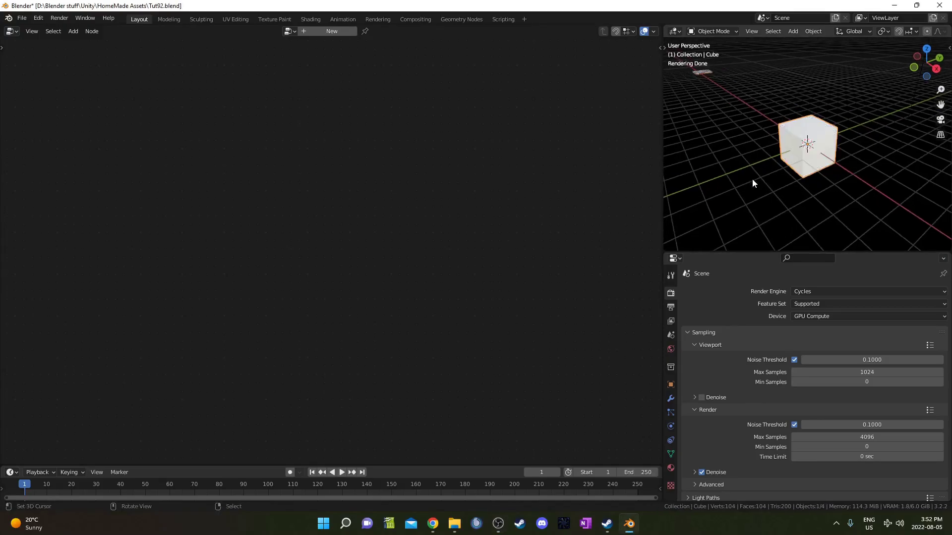
{"action": "left_click", "coordinate": [320, 32]}
{"action": "middle_click_drag", "start_coordinate": [245, 255], "coordinate": [310, 149]}
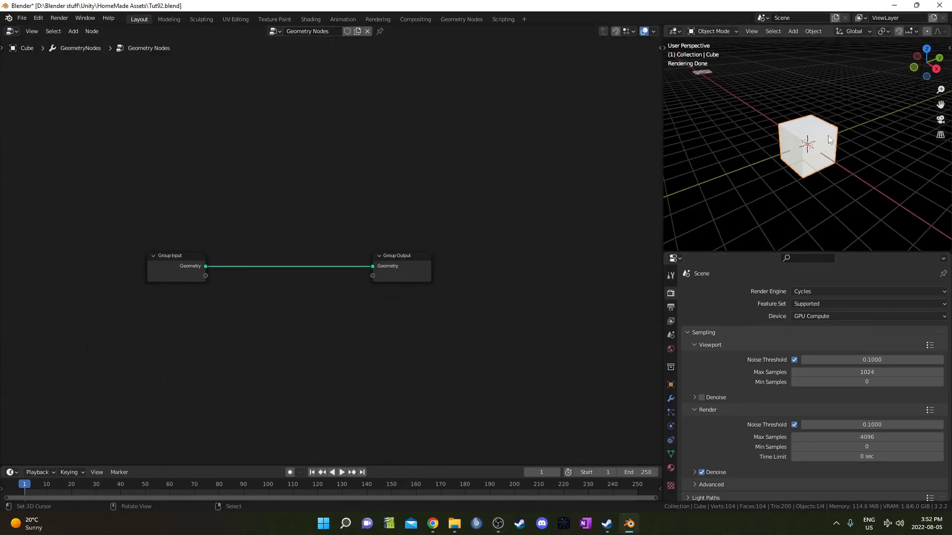
- Add a second mesh cube and move it along the negative X axis, close to the copper plate
{"action": "middle_click_drag", "start_coordinate": [806, 138], "coordinate": [811, 169]}
{"action": "key", "text": "shift+a"}
{"action": "mouse_move", "coordinate": [813, 157]}
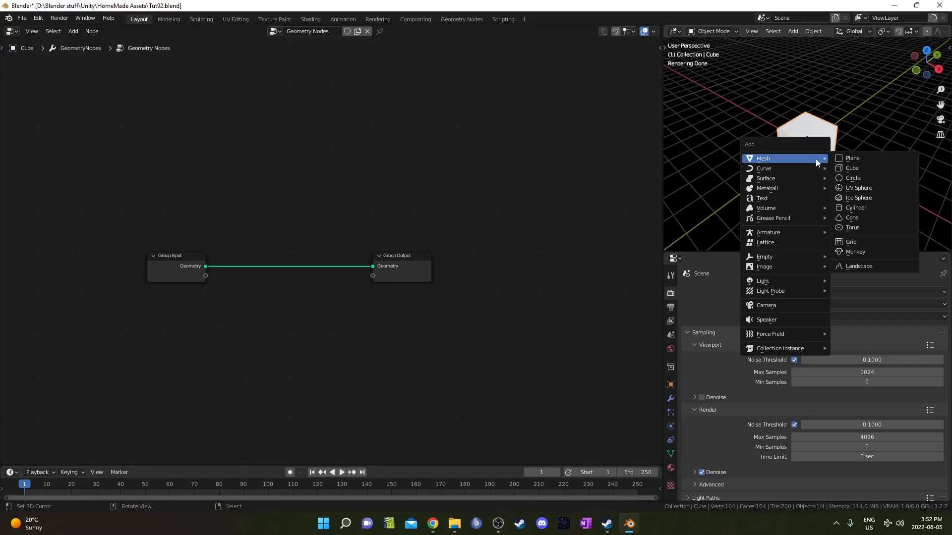
{"action": "left_click", "coordinate": [852, 168]}
{"action": "scroll", "coordinate": [831, 171], "scroll_direction": "down", "scroll_amount": 3}
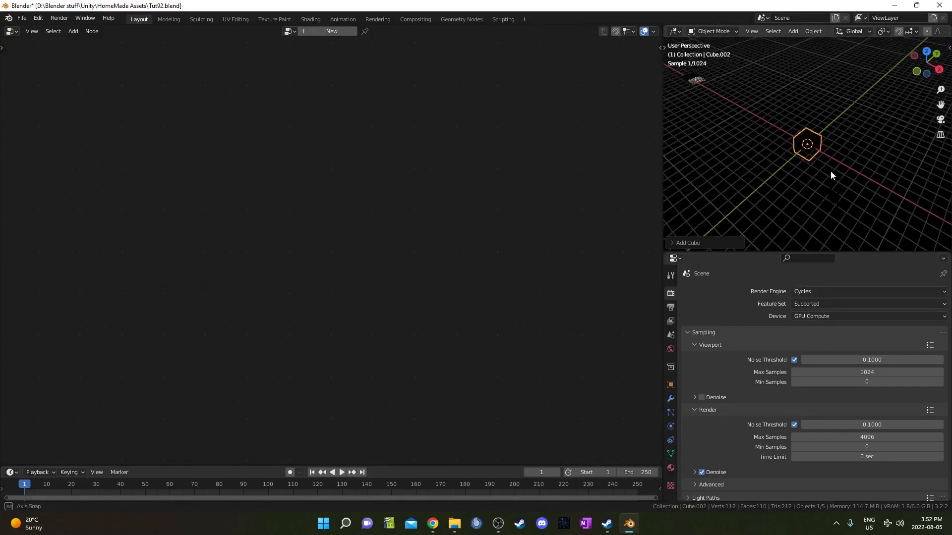
{"action": "key", "text": "g"}
{"action": "key", "text": "x"}
{"action": "left_click", "coordinate": [720, 128]}
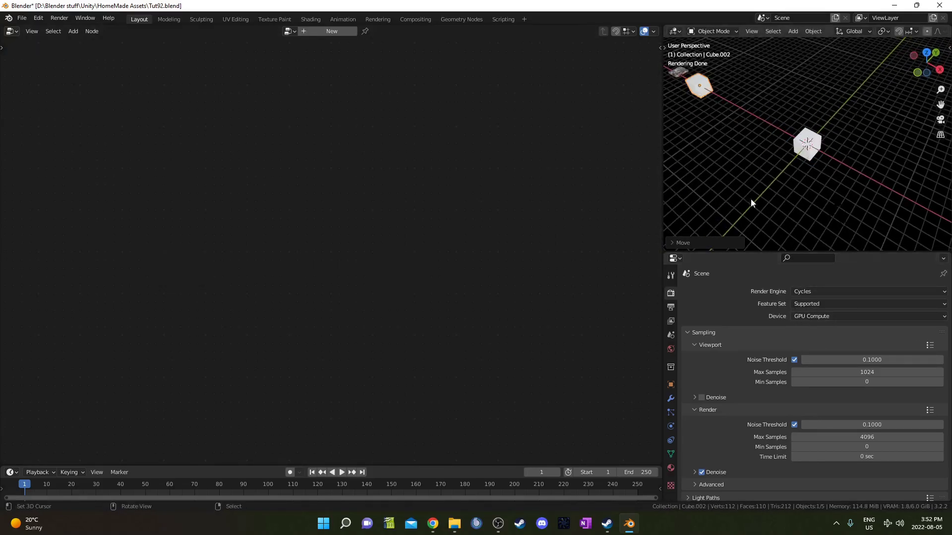
- Rename the newly added cube as "Instanced cube"
{"action": "key", "text": "F2"}
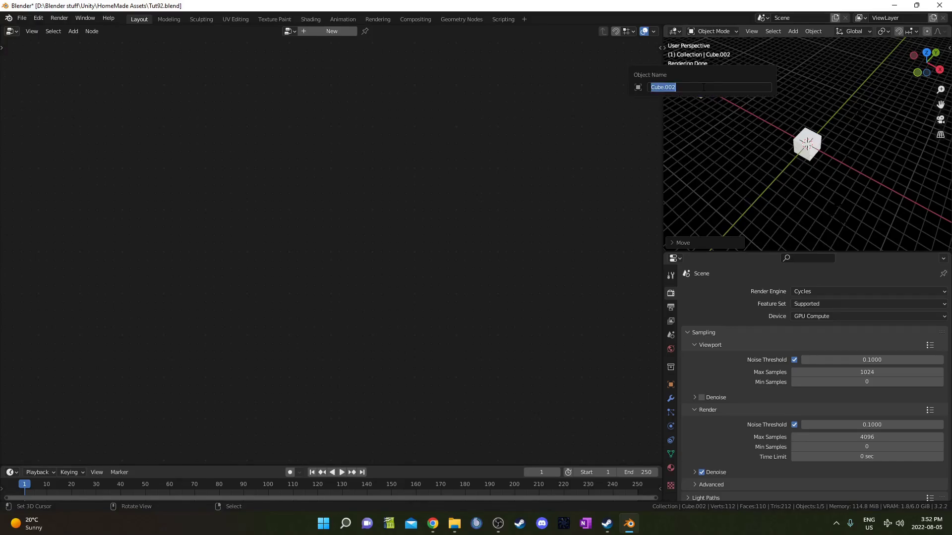
{"action": "type", "text": "Instanced cube"}
{"action": "key", "text": "Return"}
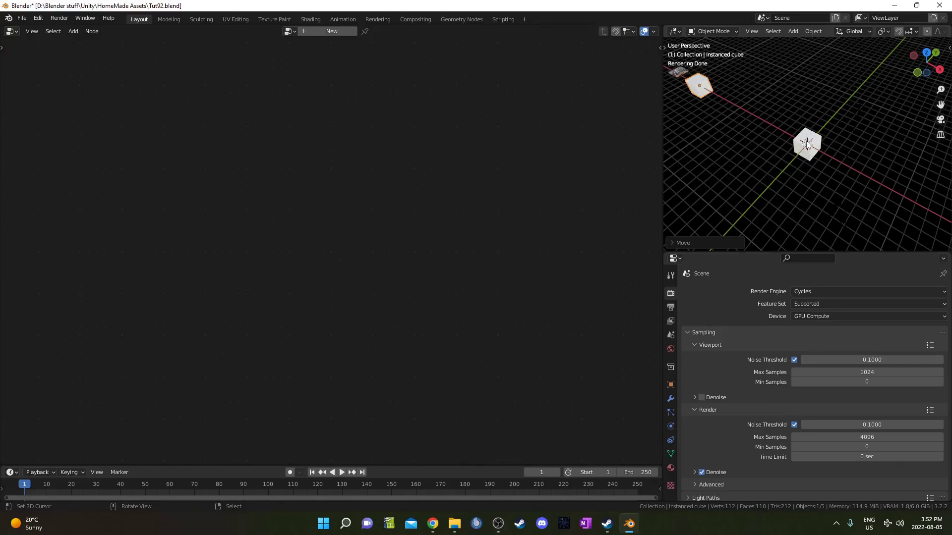
- Select the copper plate, the default cube and the instanced cube in turn to check their names
{"action": "left_click", "coordinate": [676, 73]}
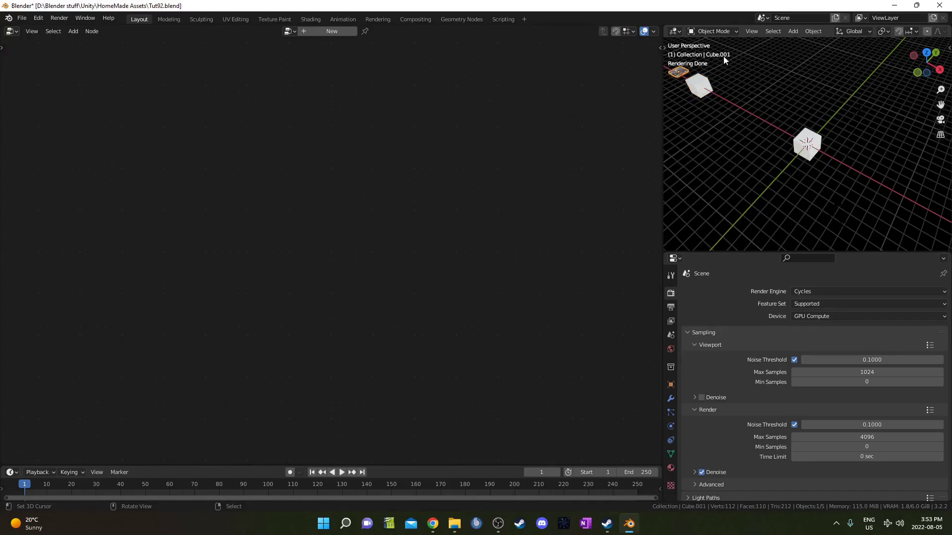
{"action": "left_click", "coordinate": [808, 144]}
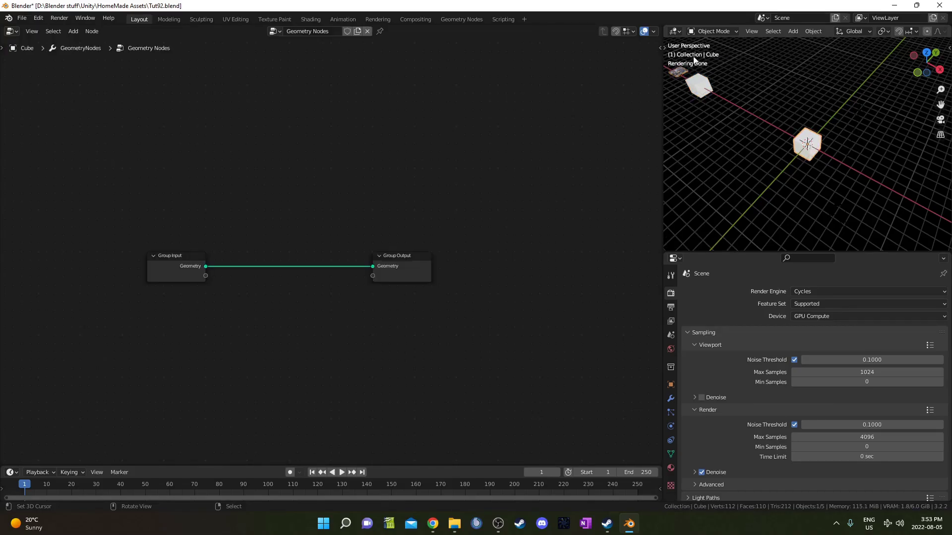
{"action": "left_click", "coordinate": [700, 85]}
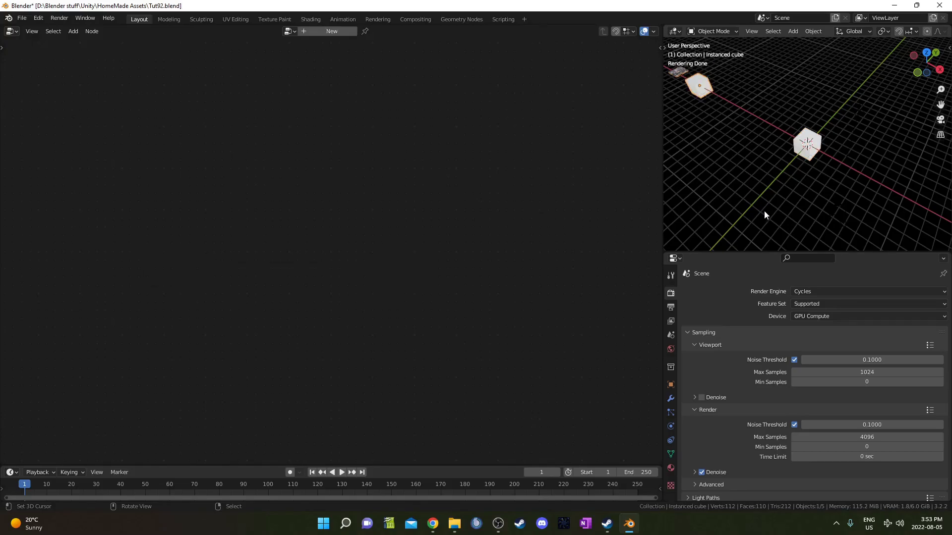
- Add a Bezier curve at the origin and set the 3D viewport to solid shading
{"action": "key", "text": "shift+a"}
{"action": "mouse_move", "coordinate": [790, 169]}
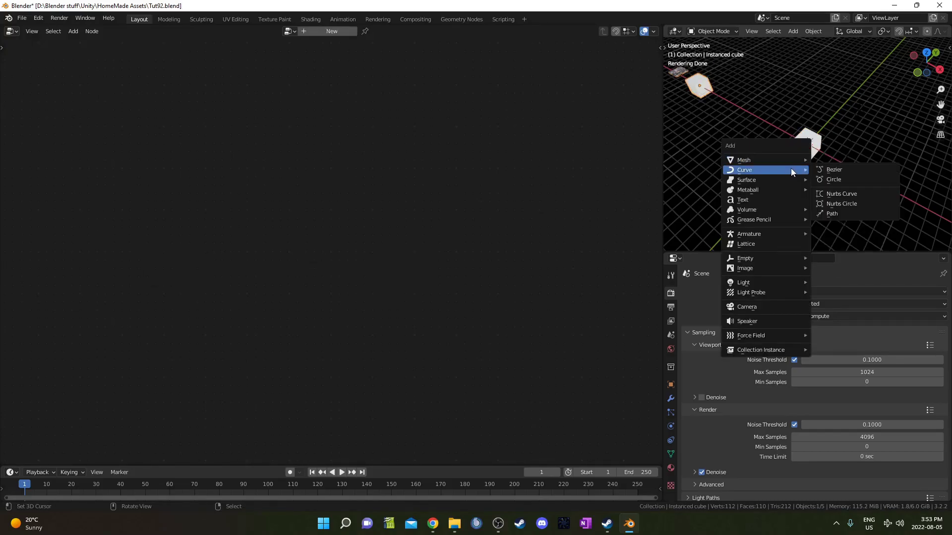
{"action": "left_click", "coordinate": [826, 171]}
{"action": "middle_click_drag", "start_coordinate": [826, 169], "coordinate": [800, 172]}
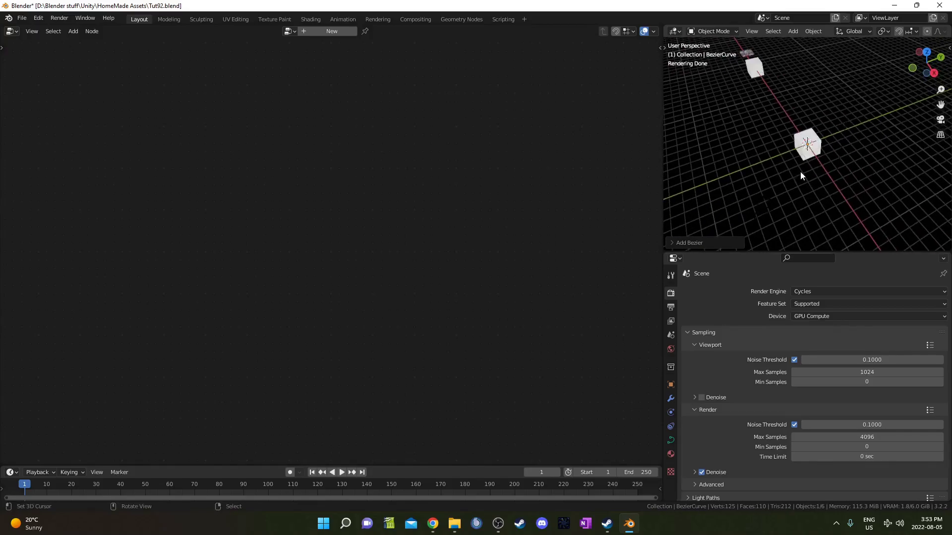
{"action": "key", "text": "z"}
{"action": "left_click", "coordinate": [848, 173]}
{"action": "scroll", "coordinate": [873, 180], "scroll_direction": "up", "scroll_amount": 1}
{"action": "middle_click_drag", "start_coordinate": [873, 180], "coordinate": [829, 150], "text": "shift"}
{"action": "scroll", "coordinate": [808, 138], "scroll_direction": "up", "scroll_amount": 1}
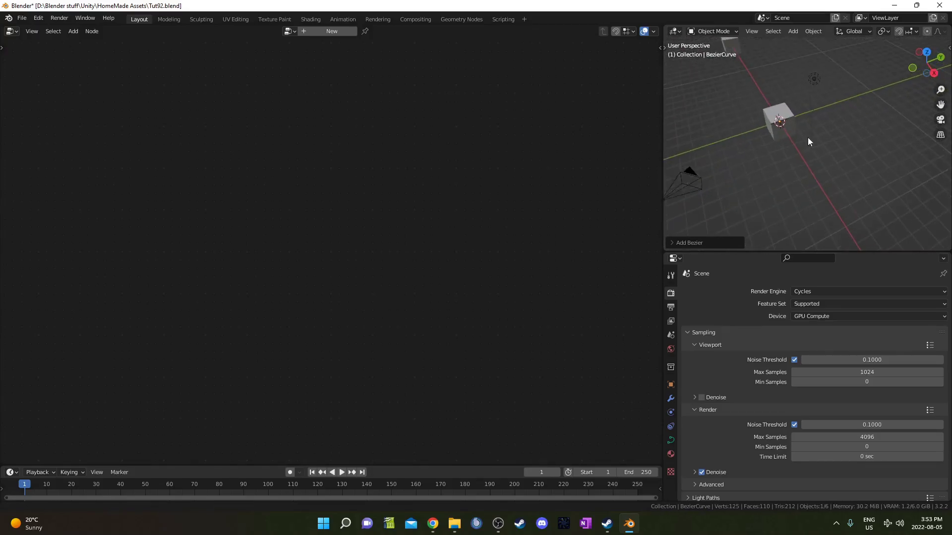
- Hide the default cube at the origin so it no longer covers the Bezier curve
{"action": "middle_click_drag", "start_coordinate": [781, 120], "coordinate": [805, 152], "text": "shift"}
{"action": "left_click", "coordinate": [800, 144]}
{"action": "key", "text": "Delete"}
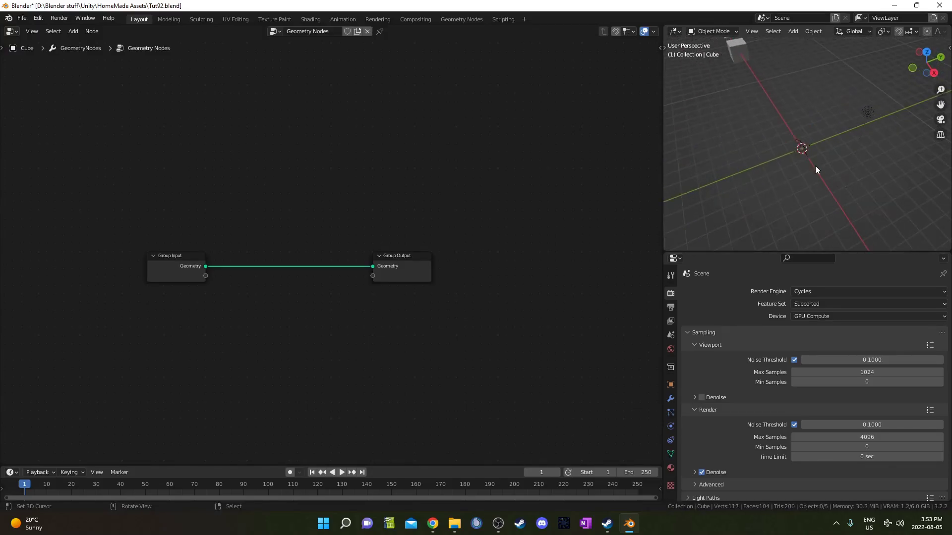
- Scale the Bezier curve up uniformly until it is about 25.8 m long in X
{"action": "middle_click_drag", "start_coordinate": [750, 99], "coordinate": [800, 155]}
{"action": "left_click", "coordinate": [802, 158]}
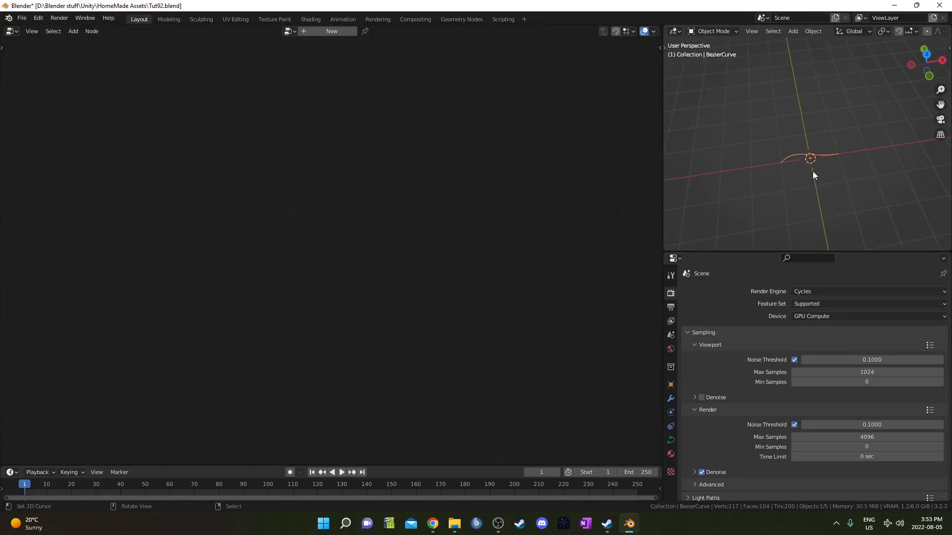
{"action": "key", "text": "n"}
{"action": "key", "text": "s"}
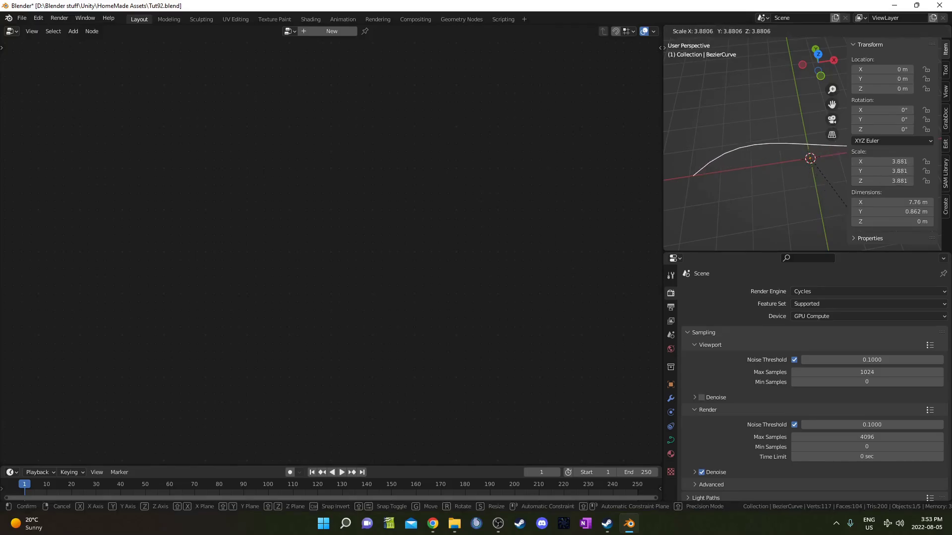
{"action": "left_click", "coordinate": [850, 198]}
{"action": "middle_click_drag", "start_coordinate": [842, 201], "coordinate": [807, 196]}
{"action": "key", "text": "s"}
{"action": "left_click", "coordinate": [882, 212]}
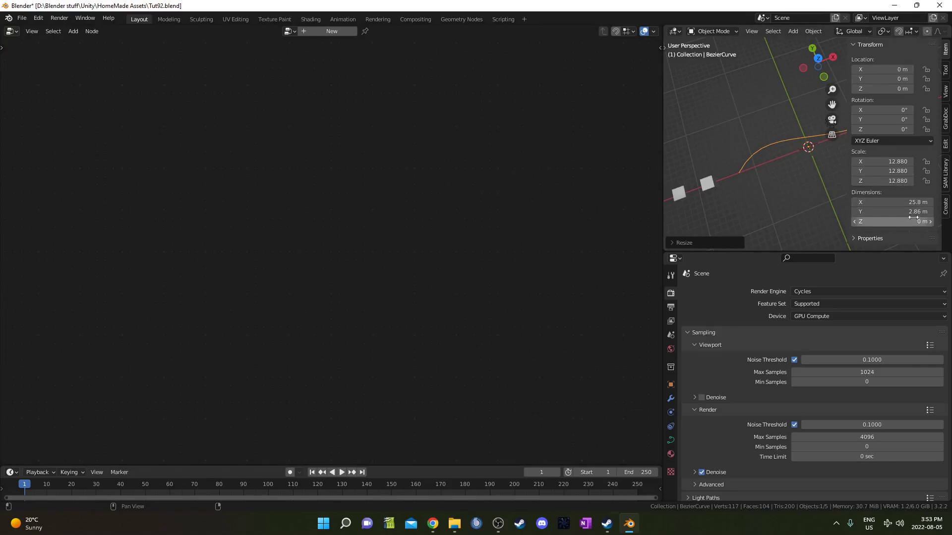
- Enter Edit Mode on the Bezier curve in a maximized viewport and subdivide it with 2 cuts
{"action": "middle_click_drag", "start_coordinate": [718, 165], "coordinate": [796, 185]}
{"action": "key", "text": "Tab"}
{"action": "key", "text": "n"}
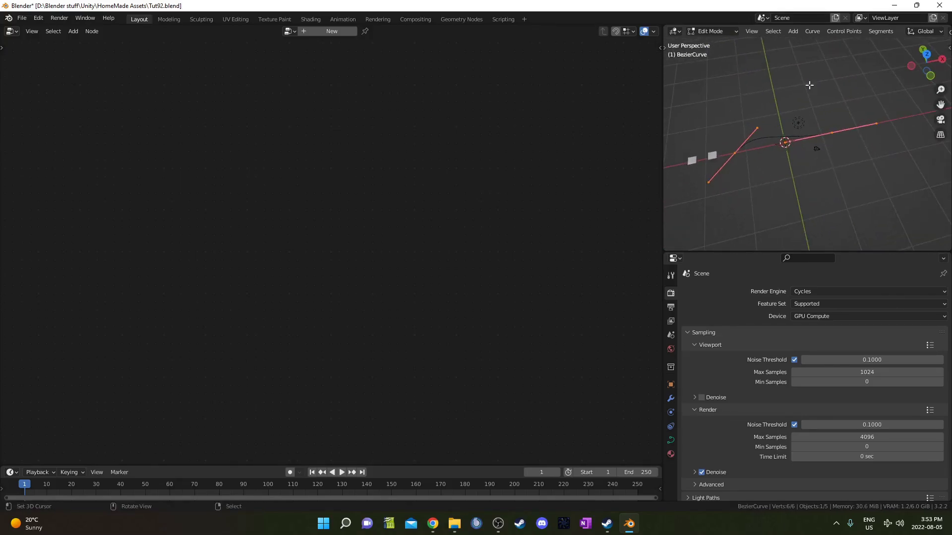
{"action": "key", "text": "ctrl+space"}
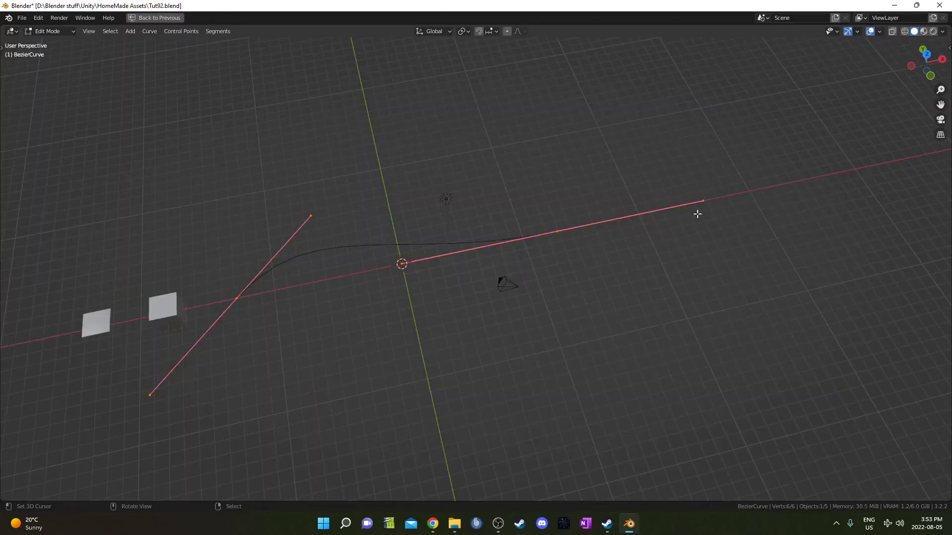
{"action": "middle_click_drag", "start_coordinate": [696, 209], "coordinate": [506, 232]}
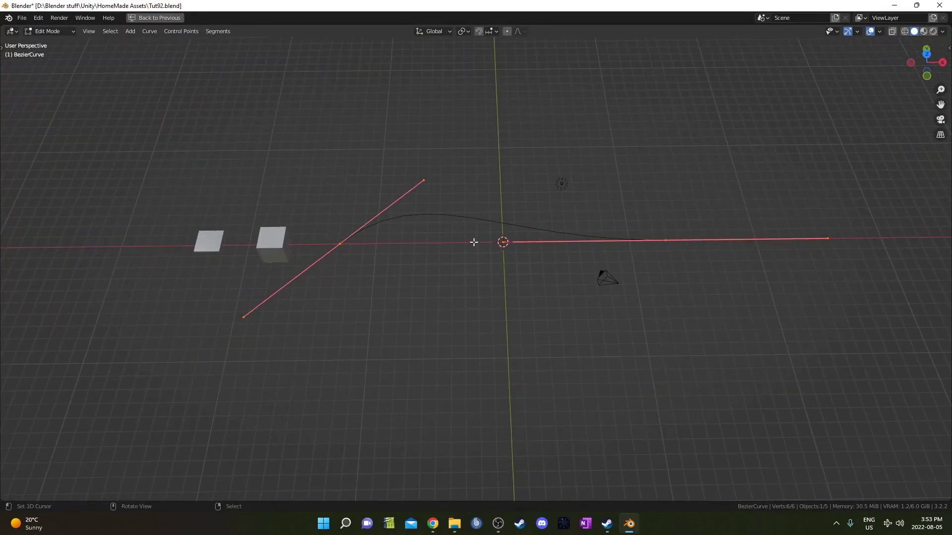
{"action": "right_click", "coordinate": [572, 249]}
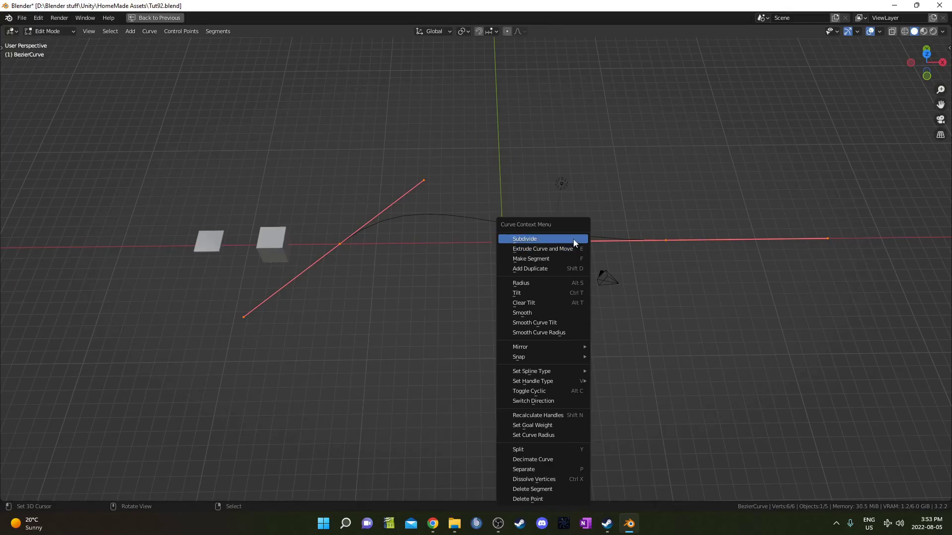
{"action": "left_click", "coordinate": [573, 240]}
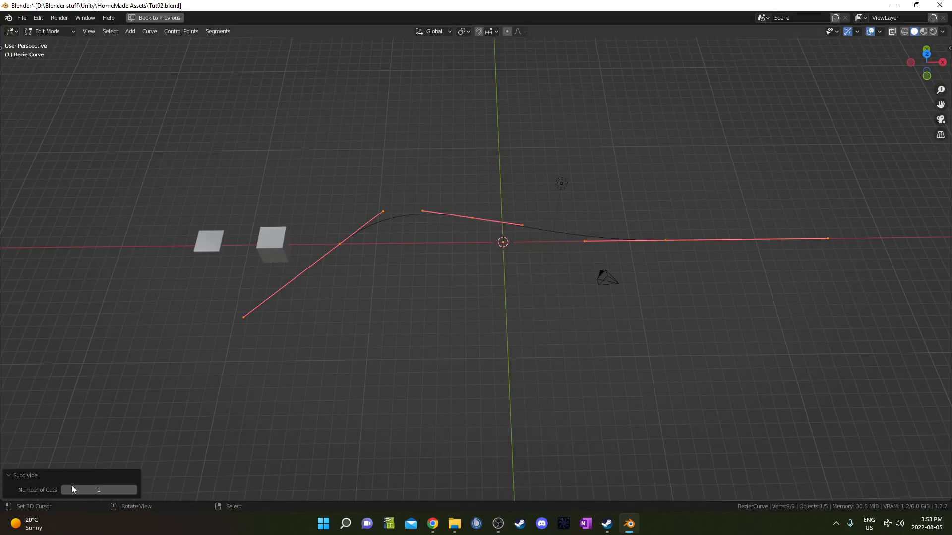
{"action": "left_click", "coordinate": [134, 490]}
- Move the curve's second control point across the X axis to the negative Y side and rotate the first control point about 75.8°
{"action": "middle_click_drag", "start_coordinate": [510, 289], "coordinate": [439, 226]}
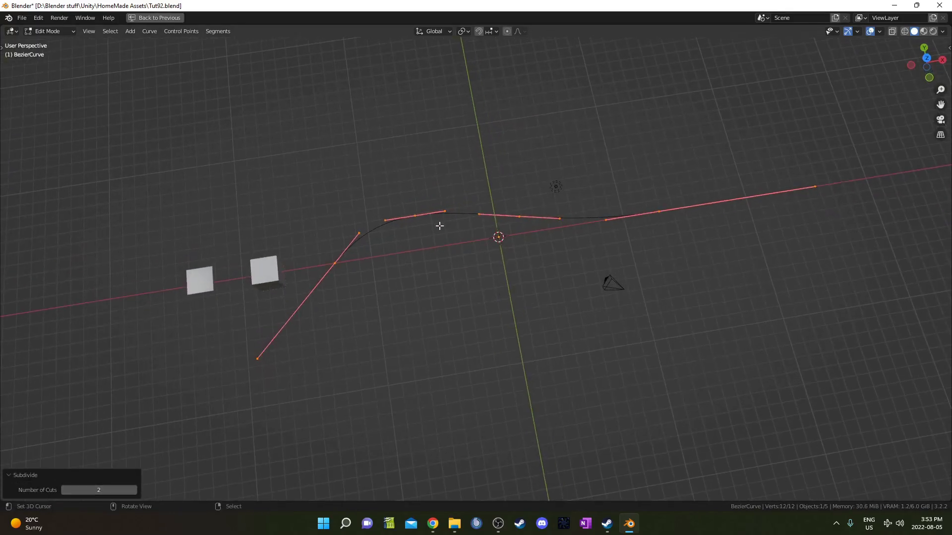
{"action": "left_click_drag", "start_coordinate": [415, 214], "coordinate": [442, 286]}
{"action": "left_click", "coordinate": [333, 263]}
{"action": "key", "text": "r"}
{"action": "left_click", "coordinate": [442, 229]}
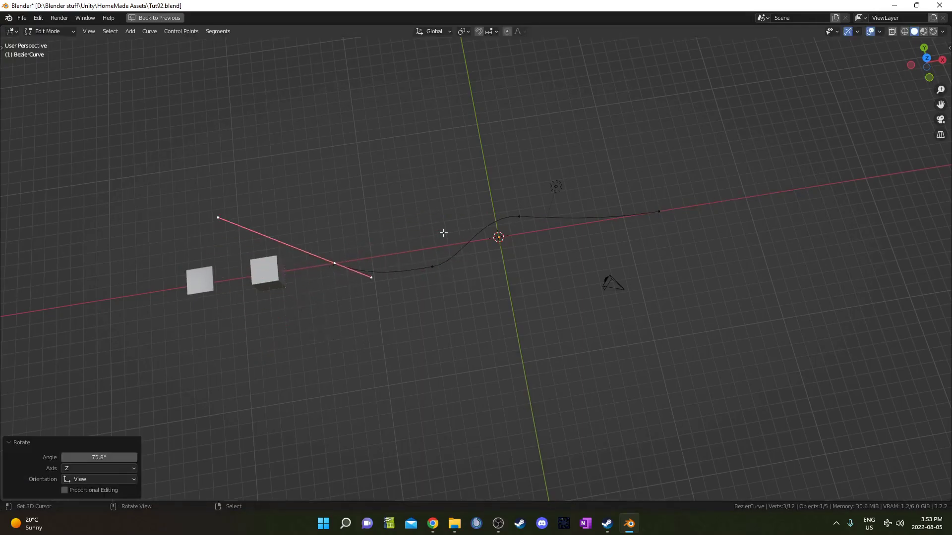
- Rotate the curve's third control point from a low side view and move it upward above the ground plane
{"action": "middle_click_drag", "start_coordinate": [442, 229], "coordinate": [533, 235]}
{"action": "left_click", "coordinate": [537, 264]}
{"action": "key", "text": "r"}
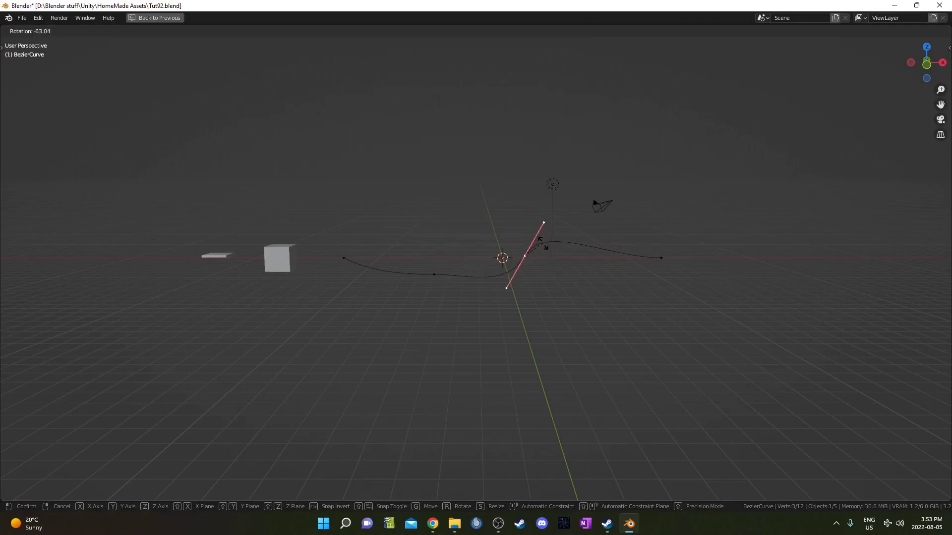
{"action": "left_click", "coordinate": [544, 262]}
{"action": "key", "text": "g"}
{"action": "left_click", "coordinate": [560, 268]}
- Reshape the curve's far end by rotating its last control point, scaling its handles to about 0.553 and moving it slightly along X
{"action": "left_click", "coordinate": [662, 258]}
{"action": "key", "text": "r"}
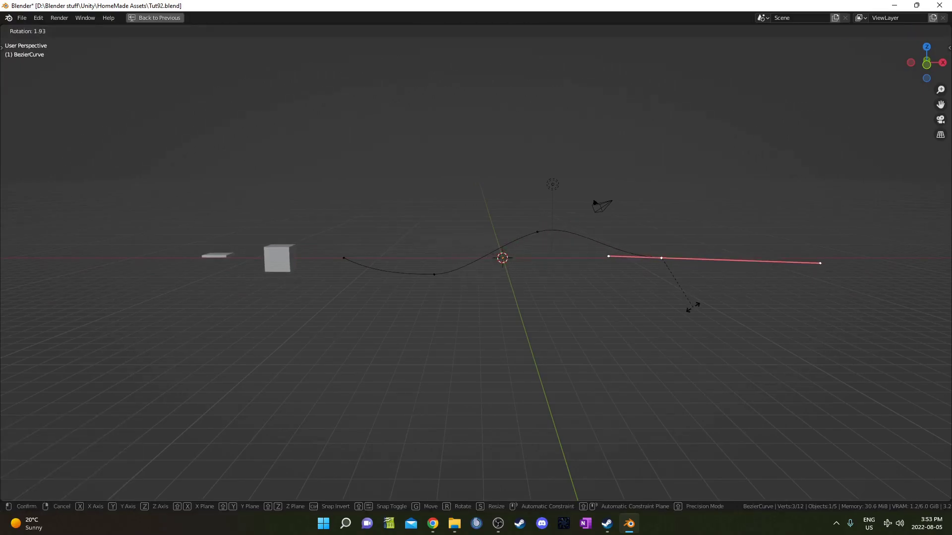
{"action": "left_click", "coordinate": [744, 353]}
{"action": "key", "text": "s"}
{"action": "left_click", "coordinate": [709, 314]}
{"action": "key", "text": "g"}
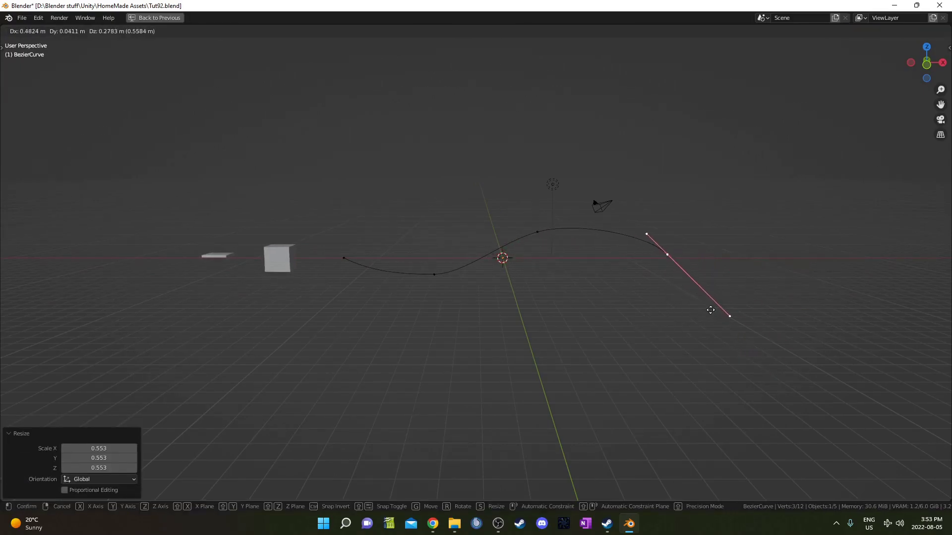
{"action": "left_click", "coordinate": [741, 299]}
{"action": "key", "text": "r"}
{"action": "left_click", "coordinate": [756, 303]}
- Return to Object Mode in the normal layout, then unhide the default cube and select it
{"action": "middle_click_drag", "start_coordinate": [616, 263], "coordinate": [738, 312]}
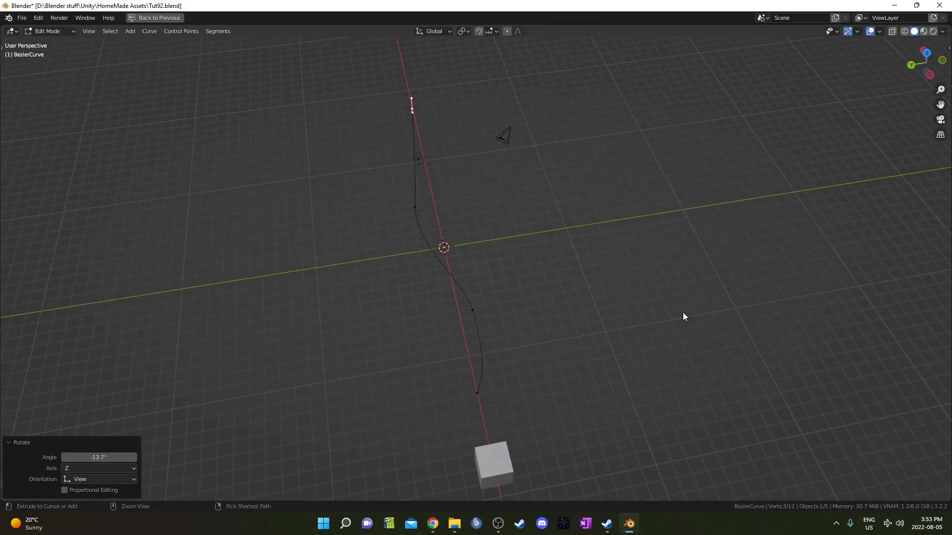
{"action": "key", "text": "ctrl+space"}
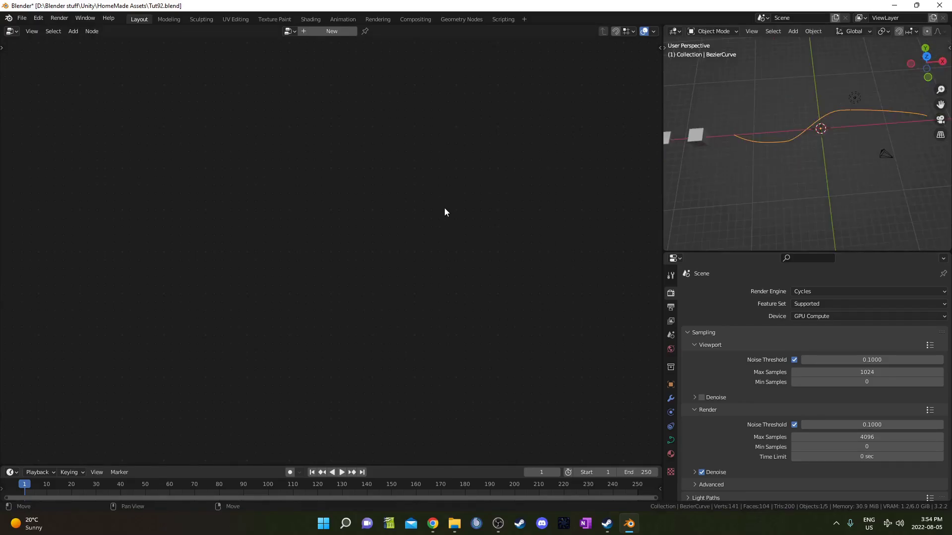
{"action": "mouse_move", "coordinate": [821, 131]}
{"action": "middle_mouse_down"}
{"action": "mouse_move", "coordinate": [801, 135]}
{"action": "mouse_move", "coordinate": [822, 139]}
{"action": "middle_mouse_up"}
{"action": "key", "text": "alt+g"}
{"action": "key", "text": "alt+h"}
{"action": "left_click", "coordinate": [822, 140]}
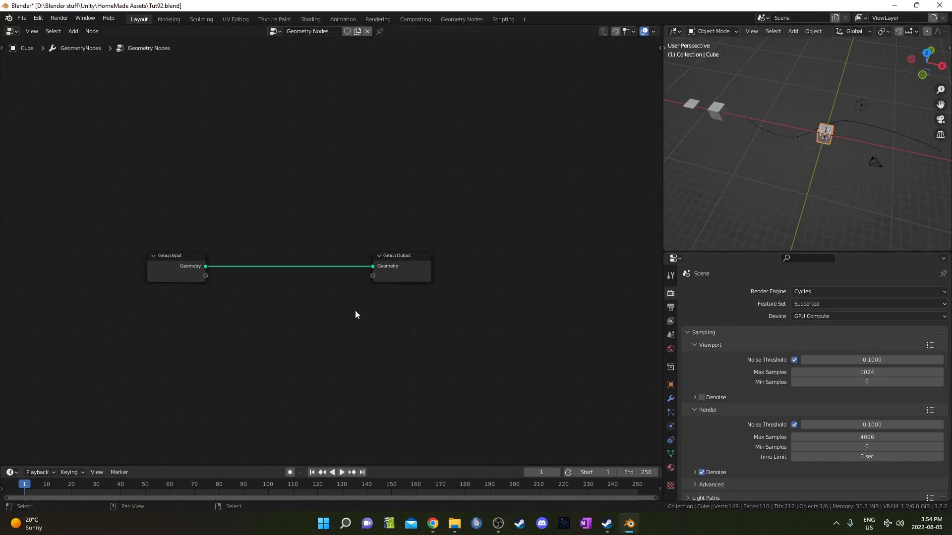
- Split the properties editor area and turn its upper part into an Outliner
{"action": "middle_click_drag", "start_coordinate": [275, 327], "coordinate": [312, 298]}
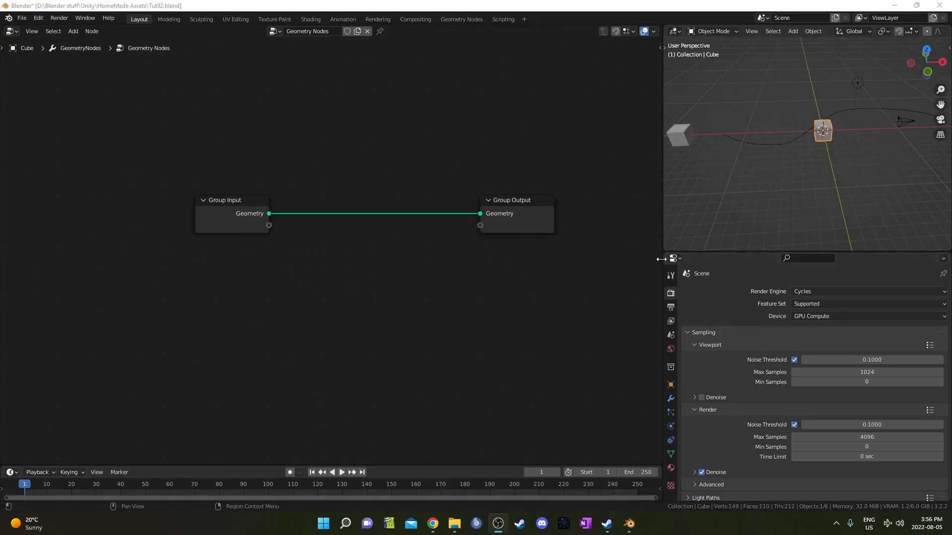
{"action": "left_click_drag", "start_coordinate": [664, 252], "coordinate": [665, 327]}
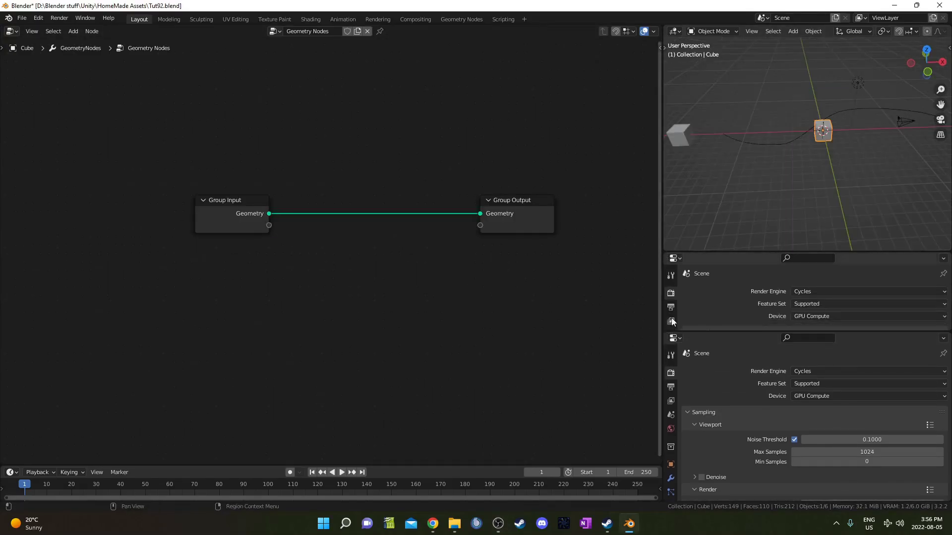
{"action": "left_click", "coordinate": [674, 258]}
{"action": "left_click", "coordinate": [630, 287]}
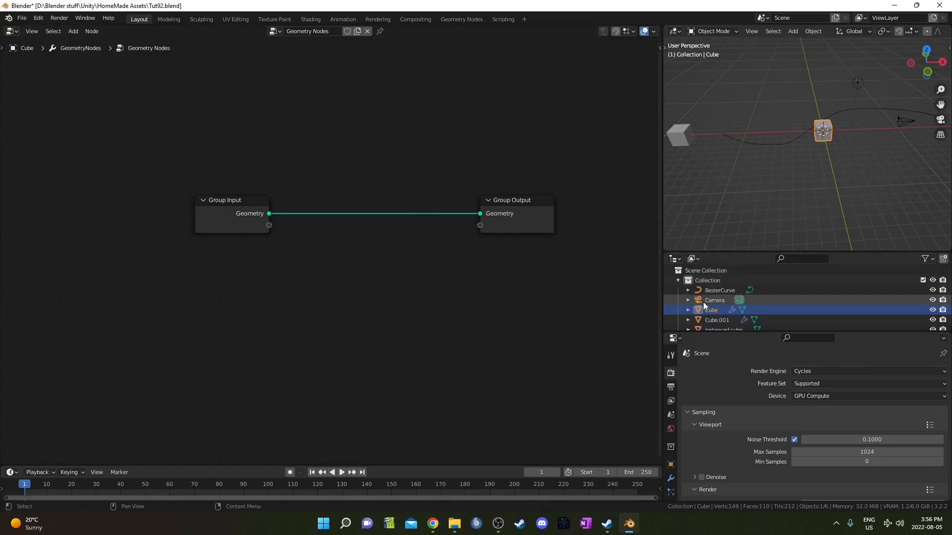
- Add an Object Info node referencing BezierCurve to the default cube's geometry node tree
{"action": "scroll", "coordinate": [711, 304], "scroll_direction": "down", "scroll_amount": 2}
{"action": "left_click", "coordinate": [716, 272]}
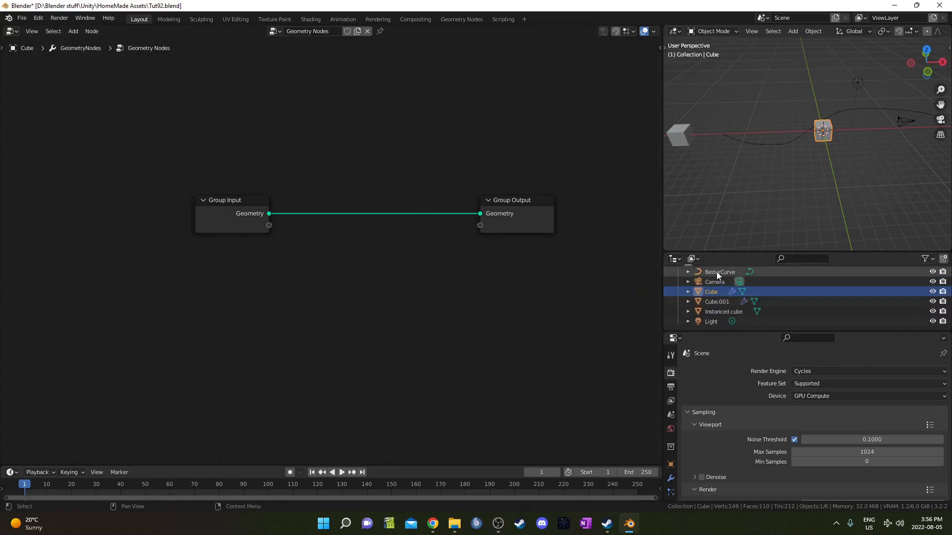
{"action": "left_click_drag", "start_coordinate": [716, 270], "coordinate": [332, 267]}
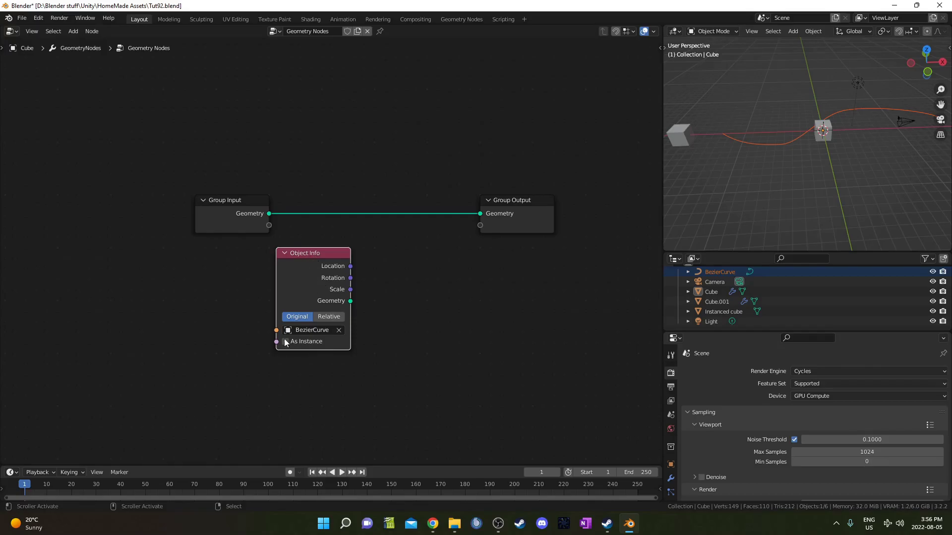
- Clear and reassign BezierCurve in the Object Info node, first from the object list and again with the eyedropper
{"action": "left_click", "coordinate": [339, 330]}
{"action": "left_click", "coordinate": [293, 331]}
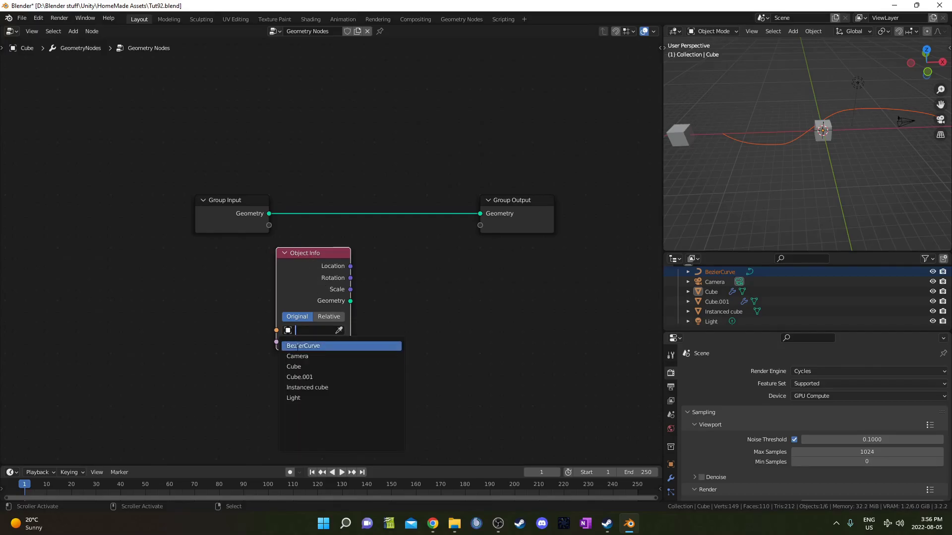
{"action": "left_click", "coordinate": [330, 346]}
{"action": "left_click", "coordinate": [339, 330]}
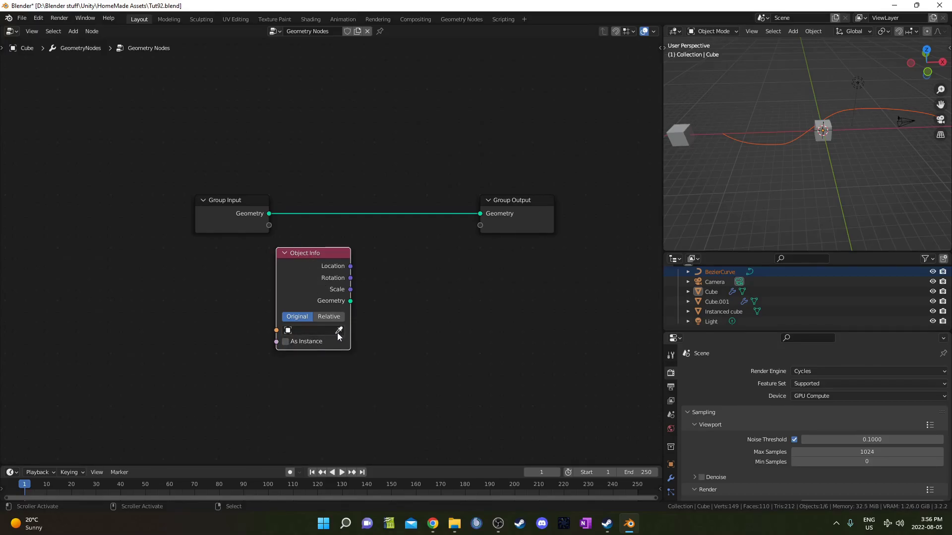
{"action": "left_click", "coordinate": [339, 330]}
{"action": "left_click", "coordinate": [769, 141]}
- Place the Object Info node between Group Input and Group Output, feeding its Geometry into Group Output
{"action": "left_click_drag", "start_coordinate": [308, 255], "coordinate": [309, 182]}
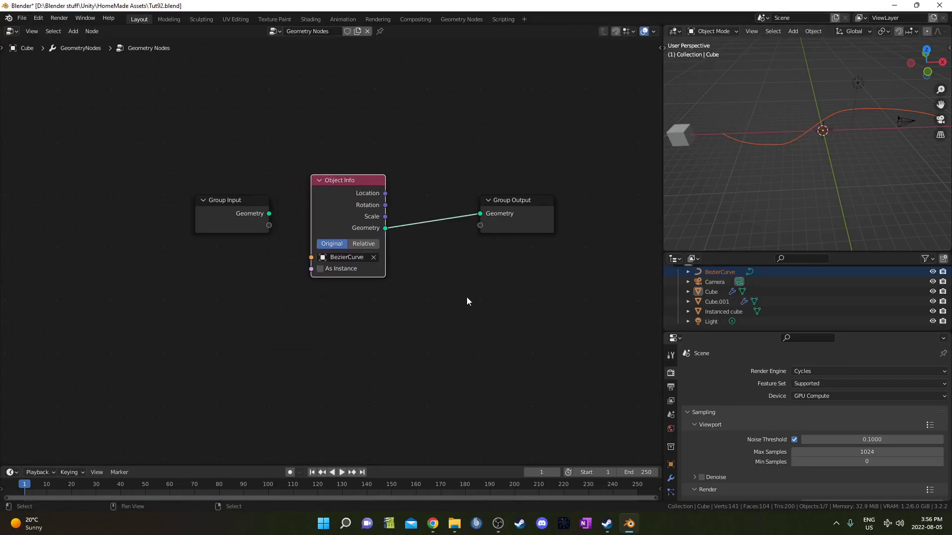
{"action": "middle_click_drag", "start_coordinate": [466, 296], "coordinate": [459, 318]}
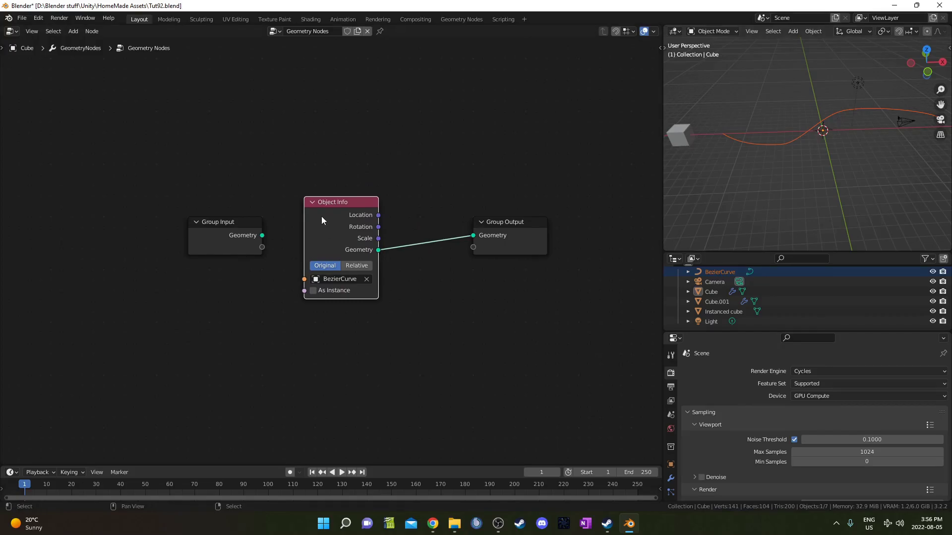
{"action": "left_click_drag", "start_coordinate": [321, 216], "coordinate": [312, 208]}
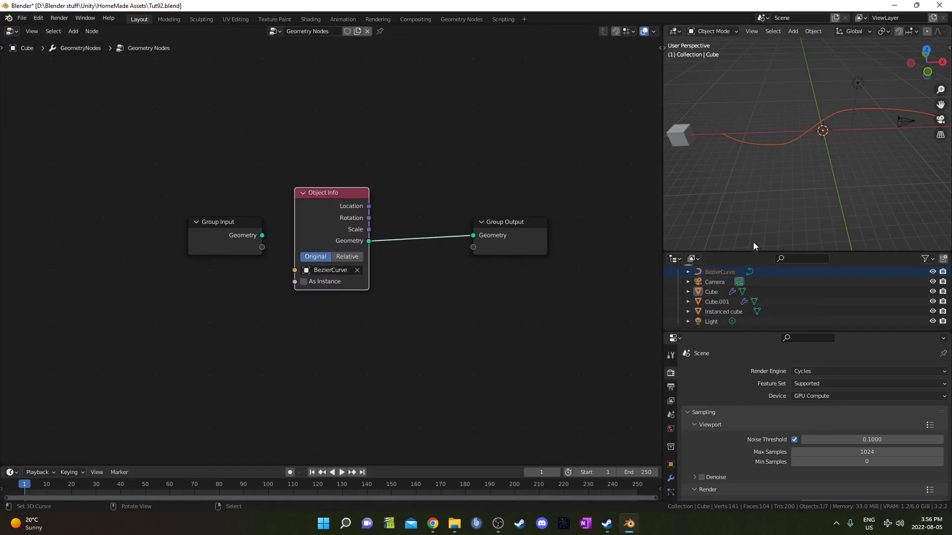
- Apply the scale of the Bezier curve object so its scale values become 1
{"action": "left_click", "coordinate": [710, 292]}
{"action": "middle_click_drag", "start_coordinate": [755, 192], "coordinate": [781, 174]}
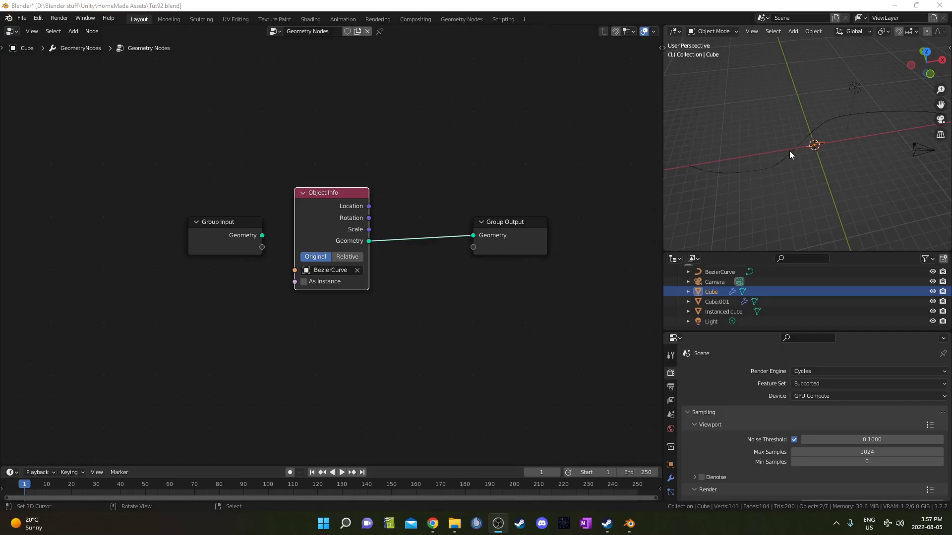
{"action": "left_click", "coordinate": [789, 151]}
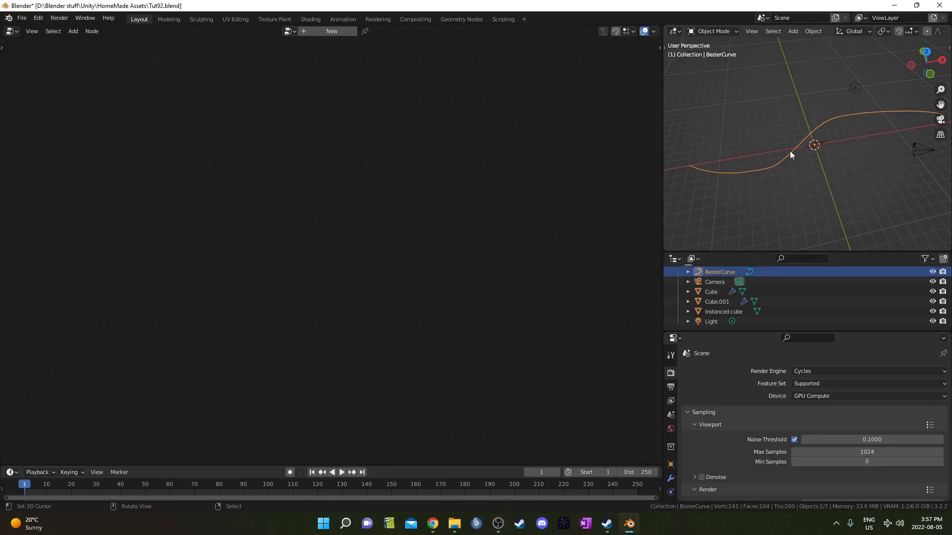
{"action": "key", "text": "n"}
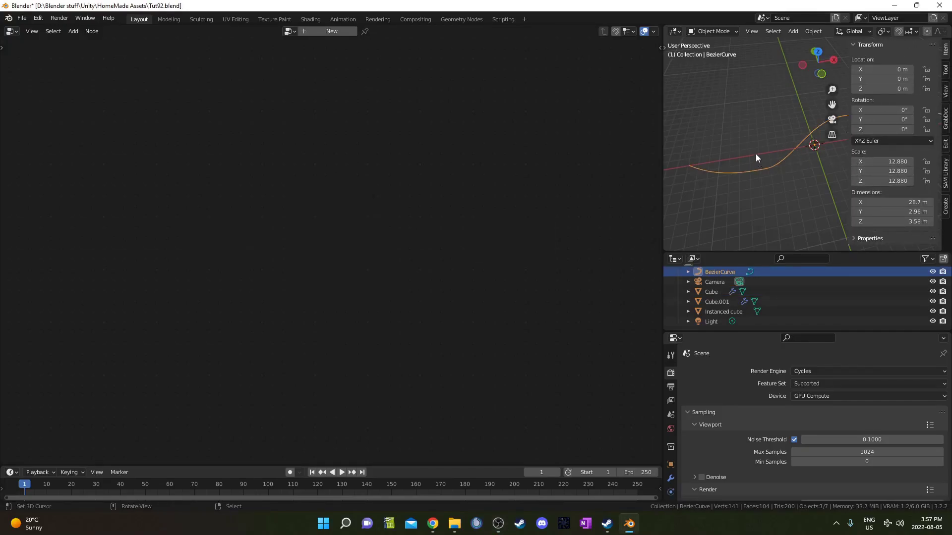
{"action": "key", "text": "ctrl+a"}
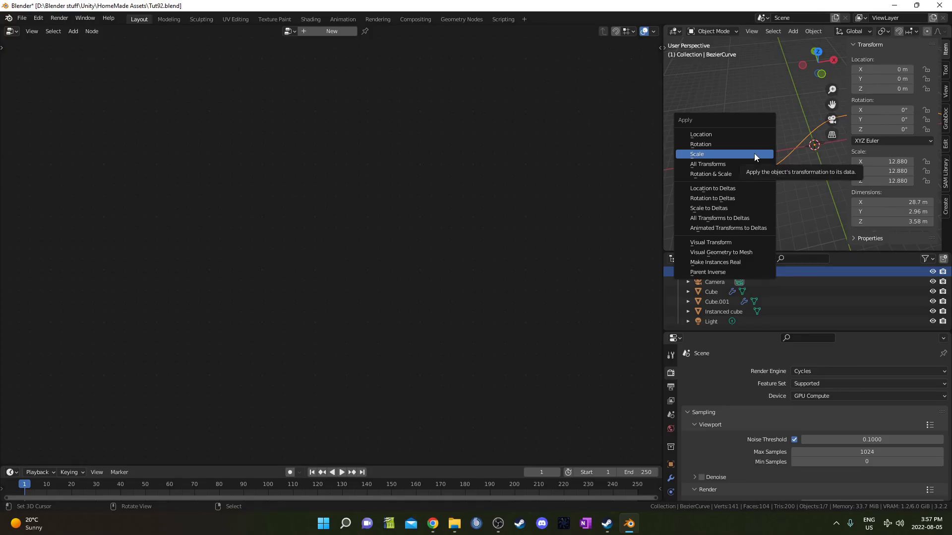
{"action": "left_click", "coordinate": [754, 155]}
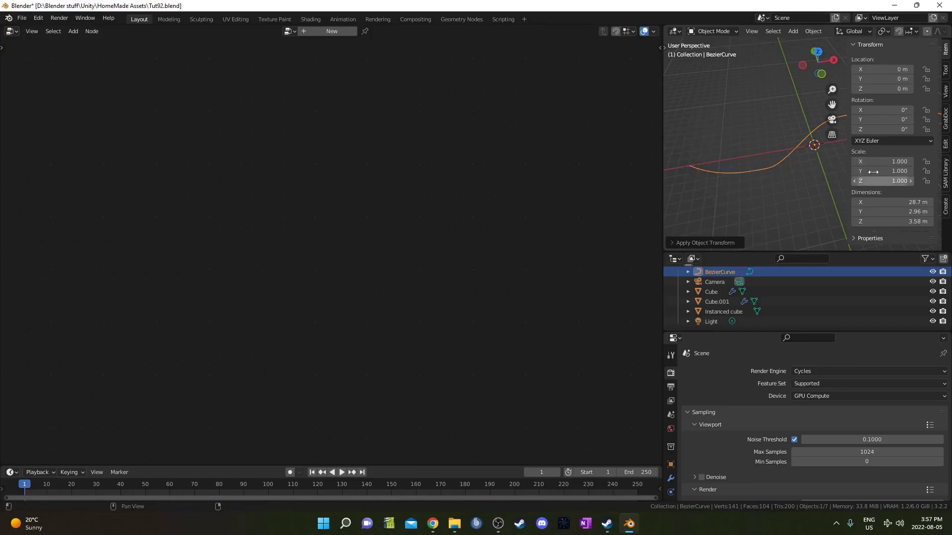
{"action": "key", "text": "n"}
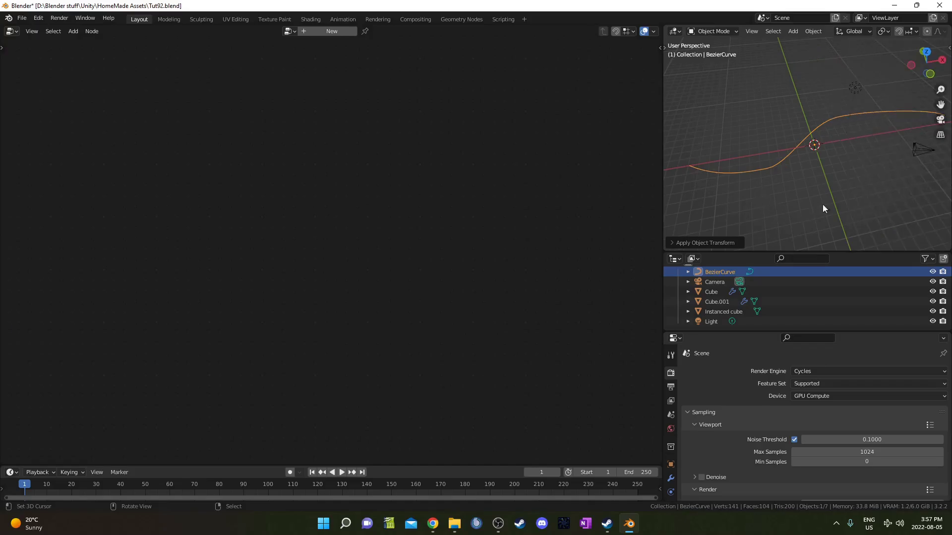
- Insert an Instance on Points node between the BezierCurve Object Info node and Group Output in the Cube's node tree
{"action": "left_click", "coordinate": [711, 291]}
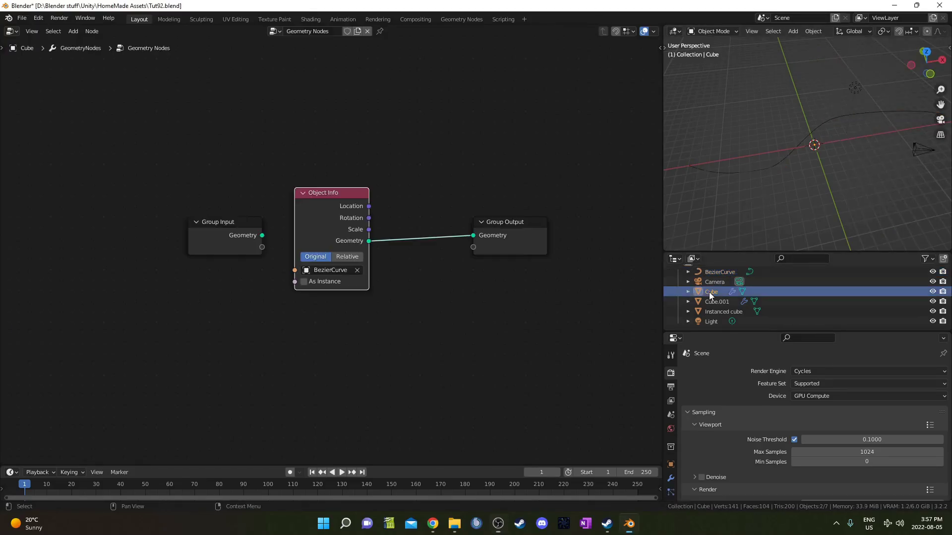
{"action": "scroll", "coordinate": [388, 282], "scroll_direction": "up", "scroll_amount": 1}
{"action": "key", "text": "shift+a"}
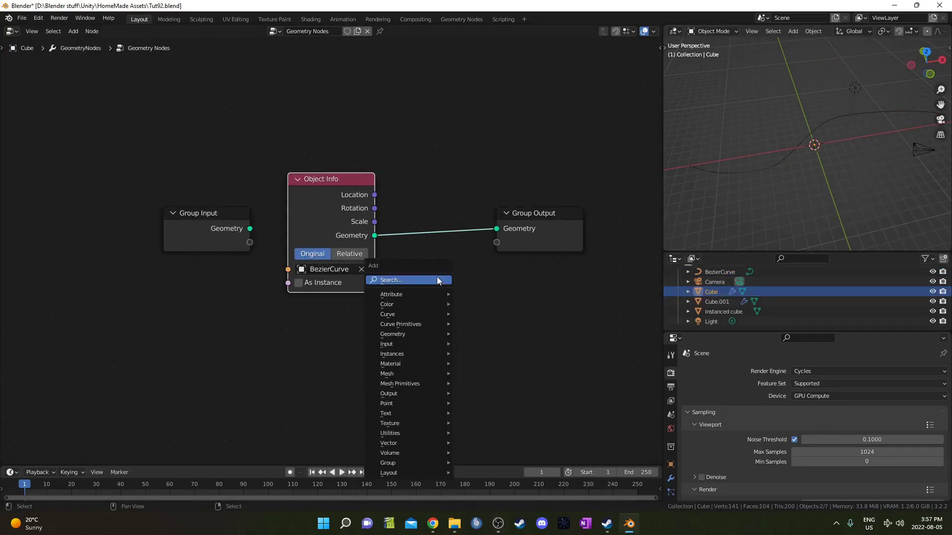
{"action": "left_click", "coordinate": [436, 277]}
{"action": "type", "text": "insta"}
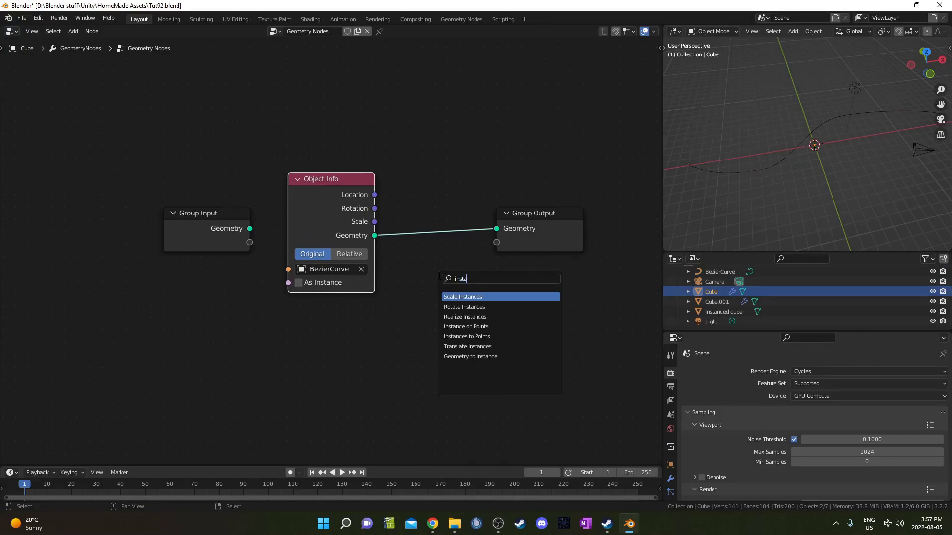
{"action": "key", "text": "Down"}
{"action": "key", "text": "Down"}
{"action": "key", "text": "Down"}
{"action": "key", "text": "Return"}
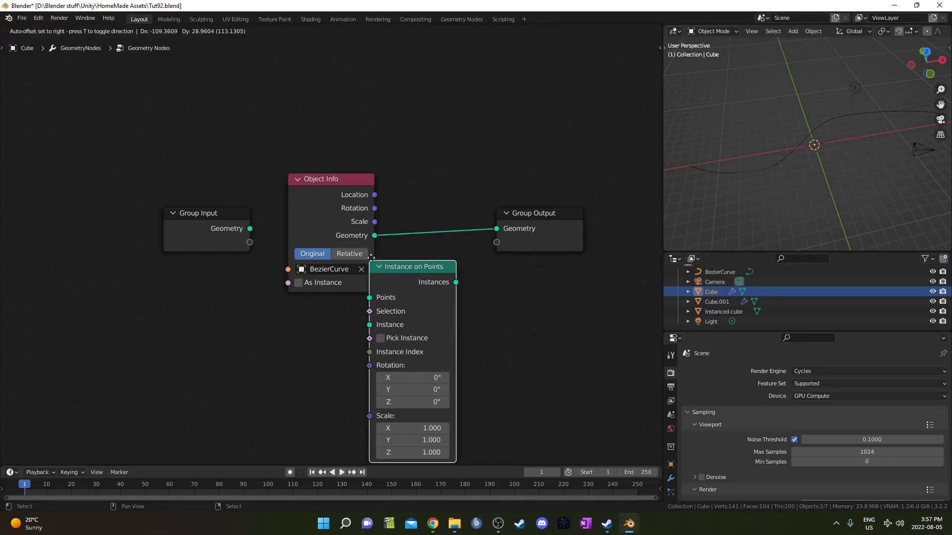
{"action": "left_click", "coordinate": [443, 181]}
{"action": "middle_click_drag", "start_coordinate": [399, 348], "coordinate": [404, 310]}
- Add an Object Info node for the Instanced cube and connect its Geometry to the Instance input of Instance on Points
{"action": "middle_click_drag", "start_coordinate": [745, 159], "coordinate": [822, 146]}
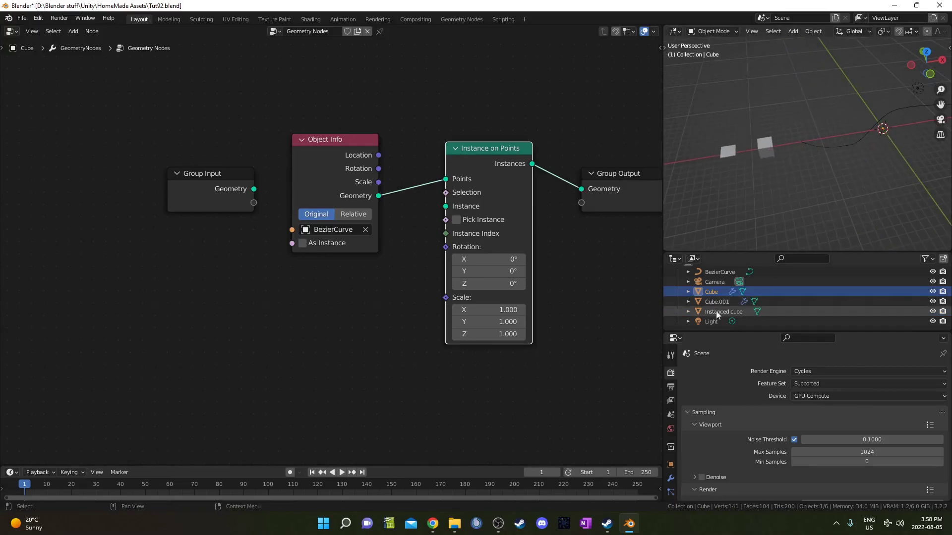
{"action": "left_click_drag", "start_coordinate": [709, 315], "coordinate": [265, 313]}
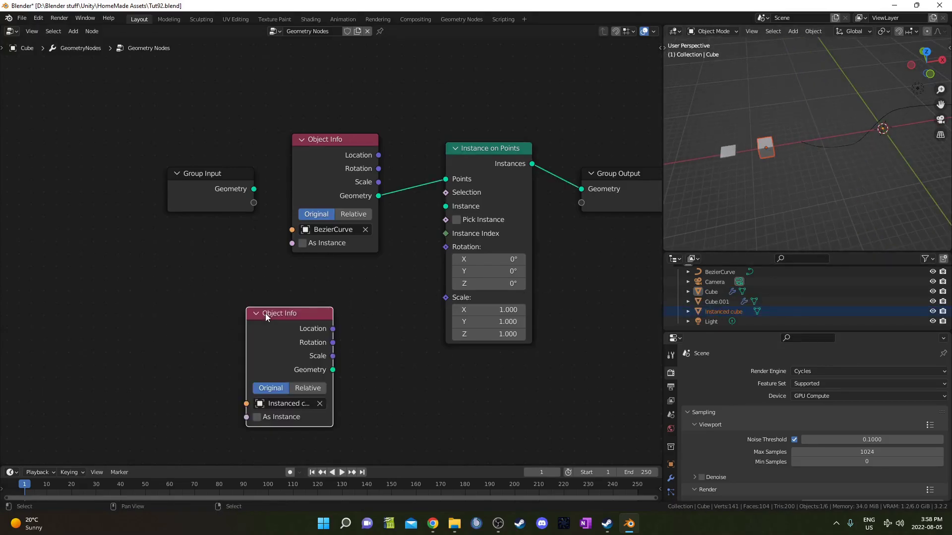
{"action": "left_click_drag", "start_coordinate": [332, 370], "coordinate": [445, 206]}
- Move Cube.001 and the Instanced cube together along the global Y axis, well away from the curve
{"action": "middle_click_drag", "start_coordinate": [793, 138], "coordinate": [709, 171]}
{"action": "right_click", "coordinate": [702, 193], "text": "shift"}
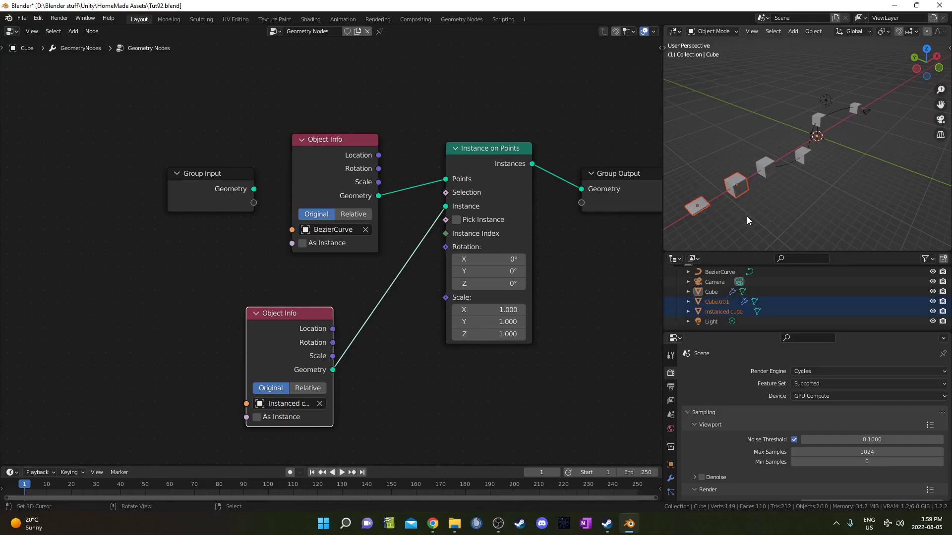
{"action": "scroll", "coordinate": [743, 213], "scroll_direction": "down", "scroll_amount": 4}
{"action": "middle_click_drag", "start_coordinate": [739, 214], "coordinate": [798, 185]}
{"action": "key", "text": "g"}
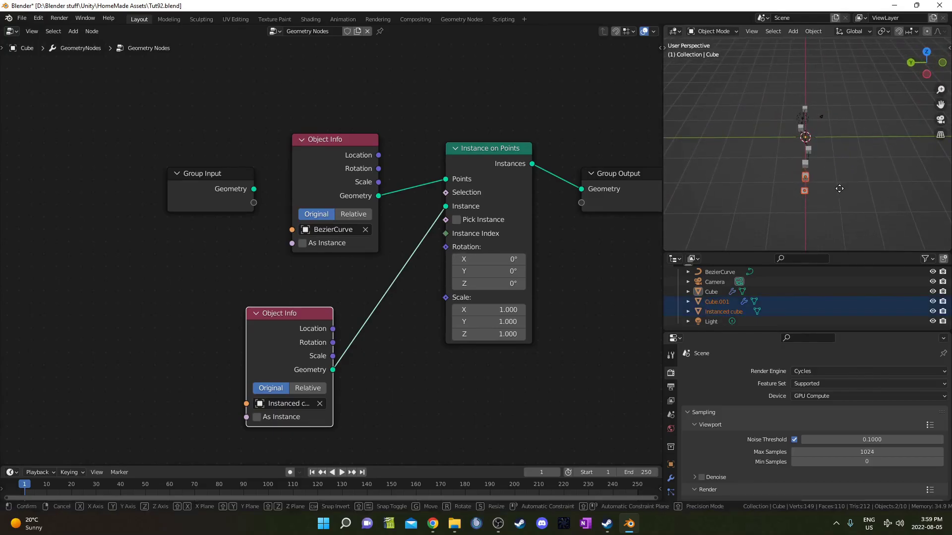
{"action": "key", "text": "y"}
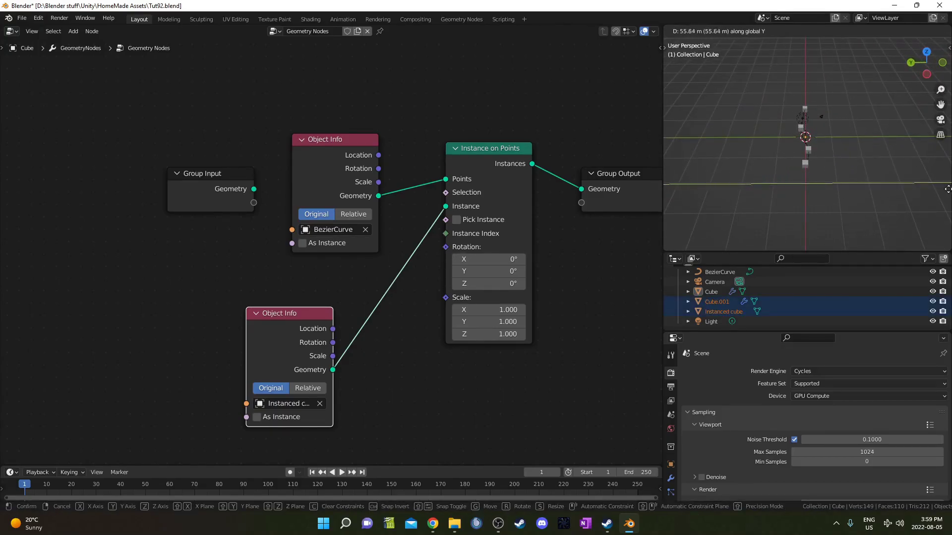
{"action": "left_click", "coordinate": [702, 190]}
{"action": "scroll", "coordinate": [718, 196], "scroll_direction": "down", "scroll_amount": 3}
{"action": "middle_click_drag", "start_coordinate": [778, 187], "coordinate": [824, 177], "text": "shift"}
{"action": "key", "text": "g"}
{"action": "key", "text": "y"}
{"action": "left_click", "coordinate": [777, 182]}
- Align the camera to the current view, pull it back along its local Z axis and adjust its position
{"action": "left_click", "coordinate": [821, 116]}
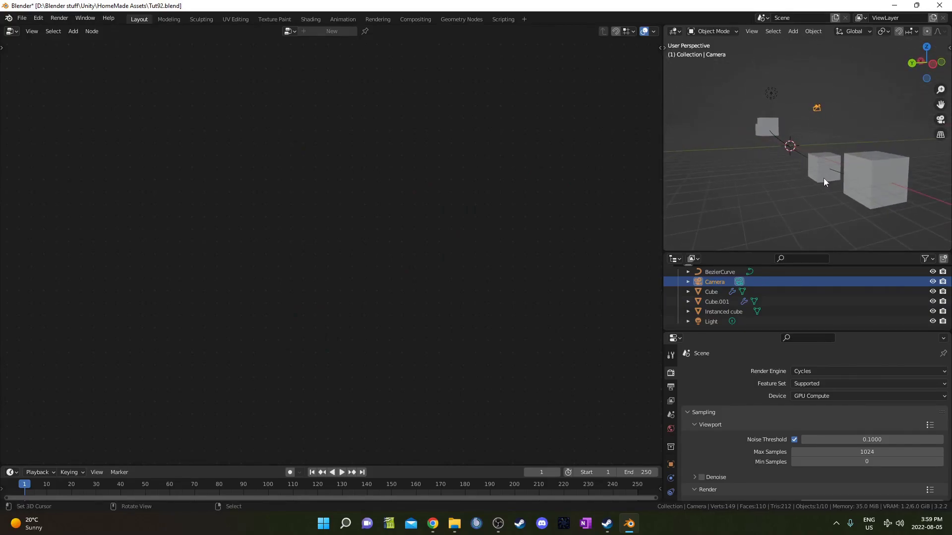
{"action": "key", "text": "ctrl+alt+KP_0"}
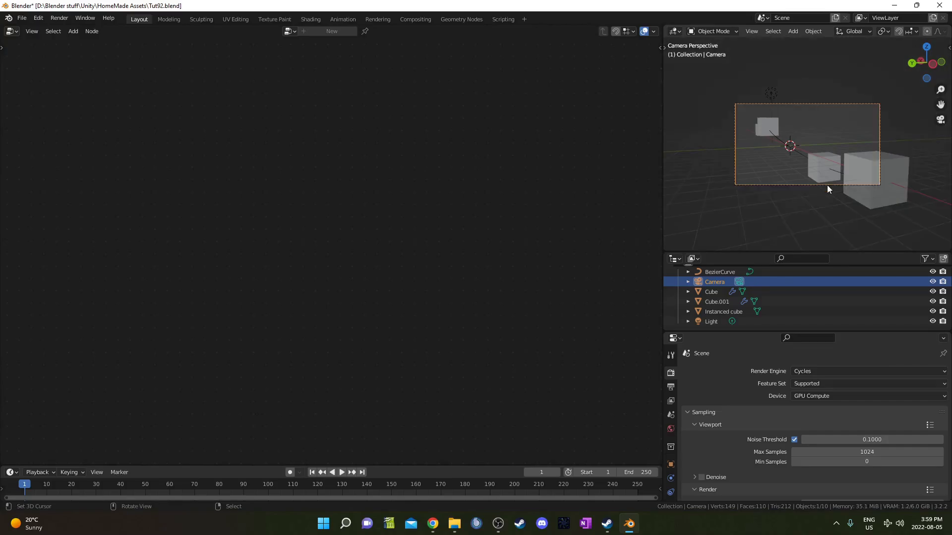
{"action": "key", "text": "g"}
{"action": "key", "text": "z"}
{"action": "key", "text": "z"}
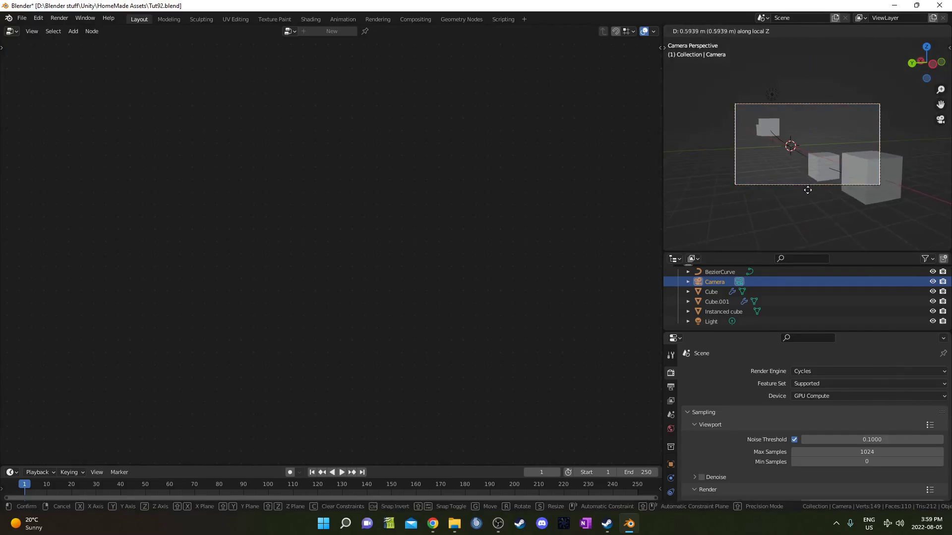
{"action": "left_click", "coordinate": [809, 191]}
{"action": "key", "text": "g"}
{"action": "left_click", "coordinate": [810, 203]}
{"action": "middle_click_drag", "start_coordinate": [809, 203], "coordinate": [739, 180]}
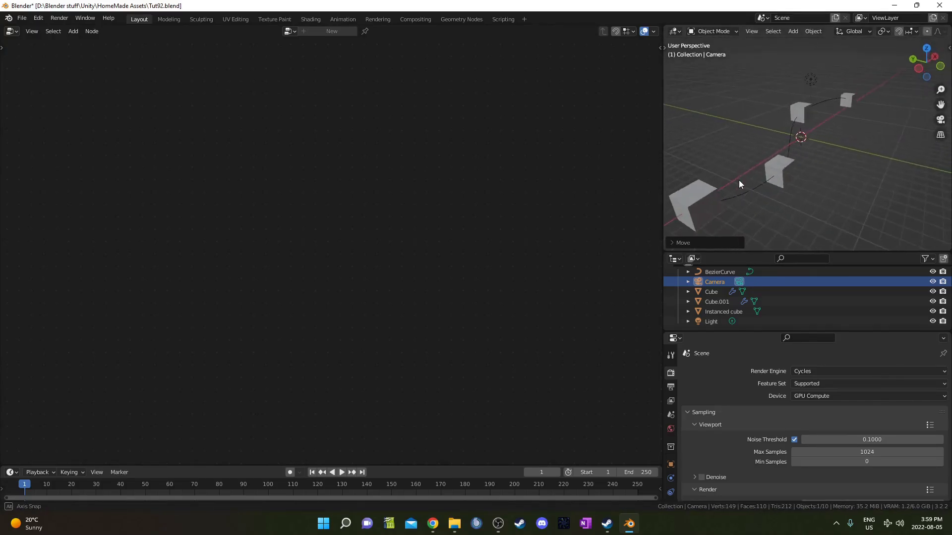
{"action": "left_click", "coordinate": [795, 130]}
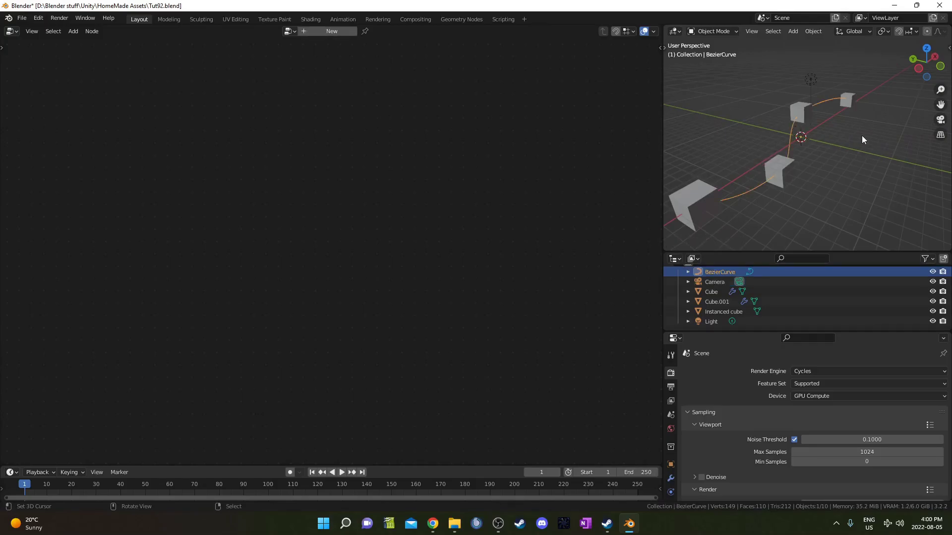
{"action": "left_click", "coordinate": [803, 112]}
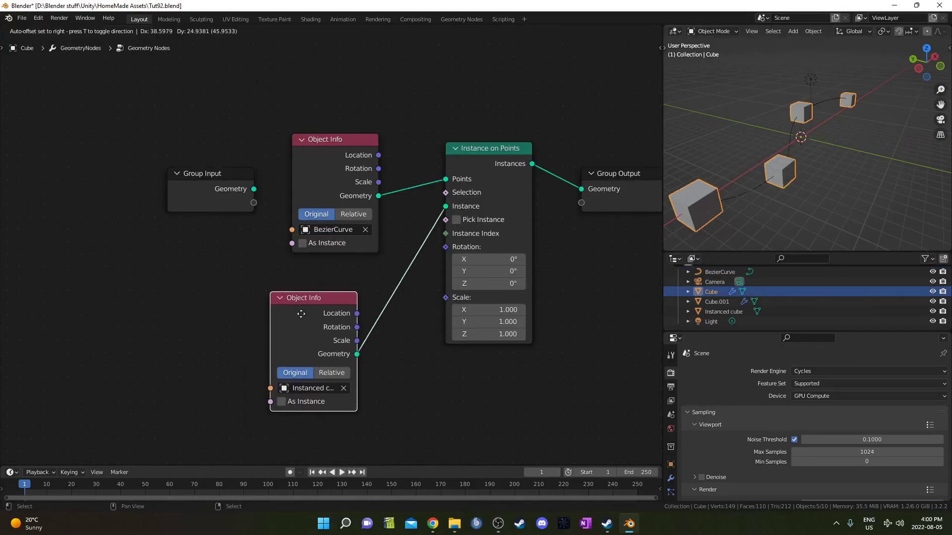
{"action": "middle_click_drag", "start_coordinate": [773, 194], "coordinate": [767, 155]}
{"action": "left_click", "coordinate": [727, 174]}
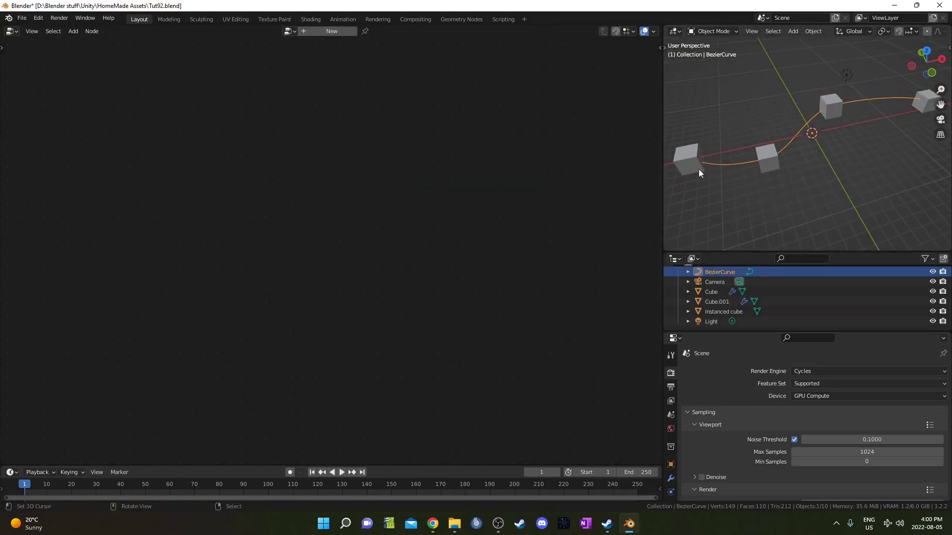
- Insert a Resample Curve node between the BezierCurve Object Info node and the Points input of Instance on Points
{"action": "left_click", "coordinate": [774, 155]}
{"action": "key", "text": "shift+a"}
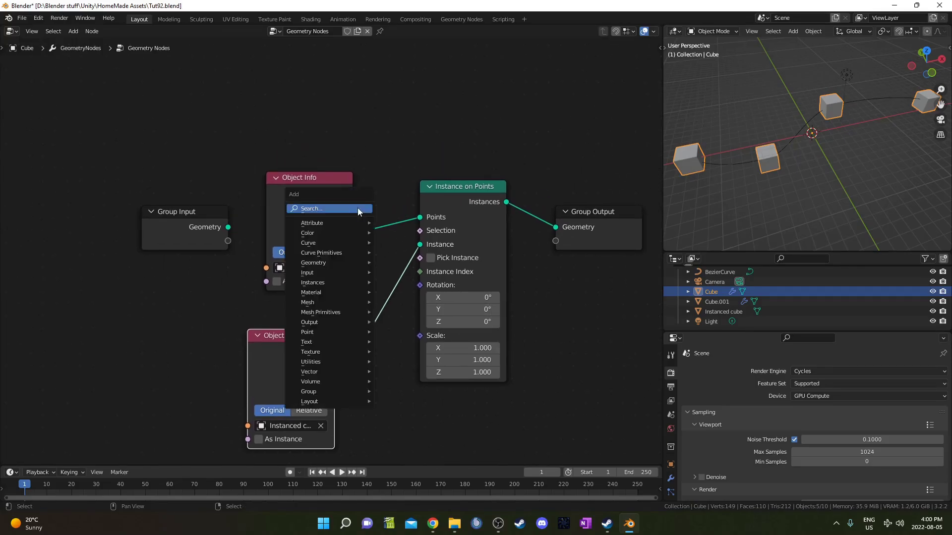
{"action": "type", "text": "resame"}
{"action": "key", "text": "Return"}
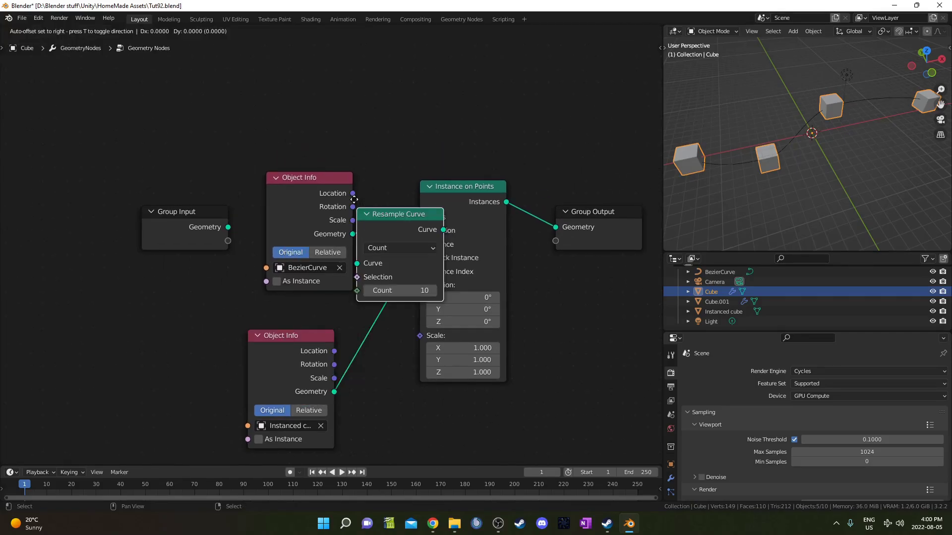
{"action": "left_click", "coordinate": [367, 159]}
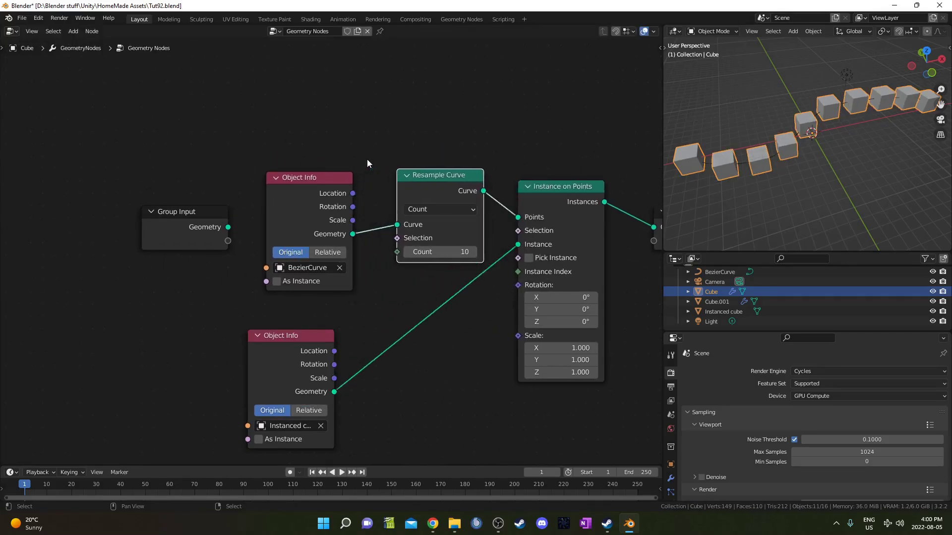
- Try Resample Curve counts of 3 and 61, and undo both changes
{"action": "left_click", "coordinate": [444, 251]}
{"action": "type", "text": "3"}
{"action": "key", "text": "Return"}
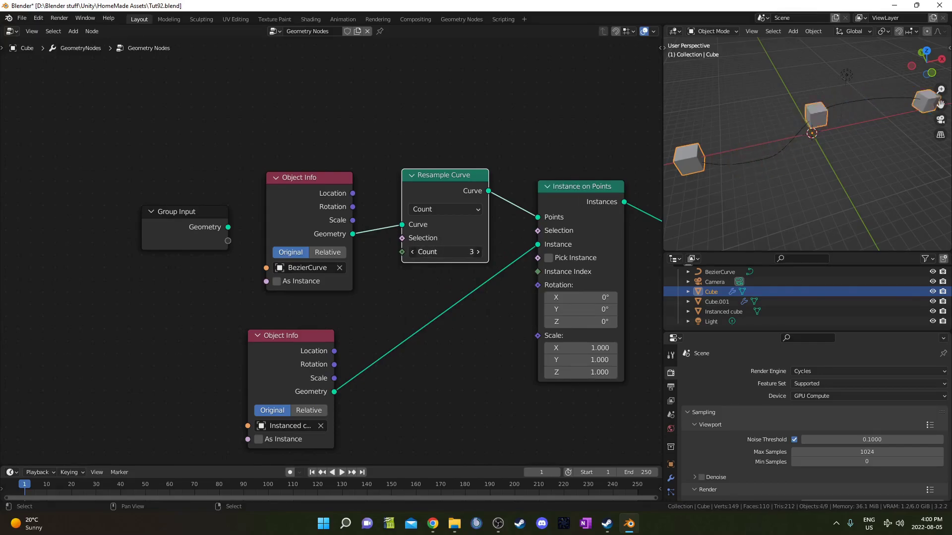
{"action": "left_click_drag", "start_coordinate": [445, 252], "coordinate": [496, 252]}
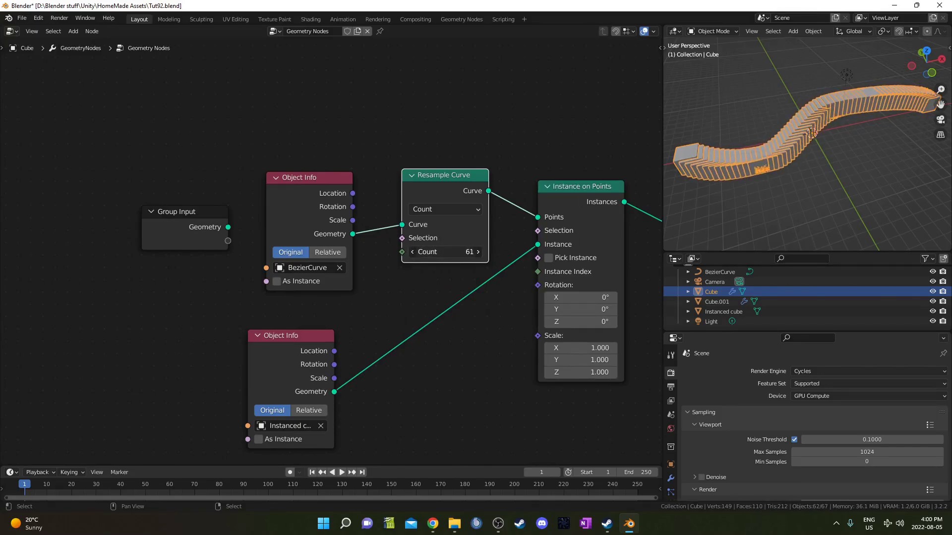
{"action": "key", "text": "ctrl+z"}
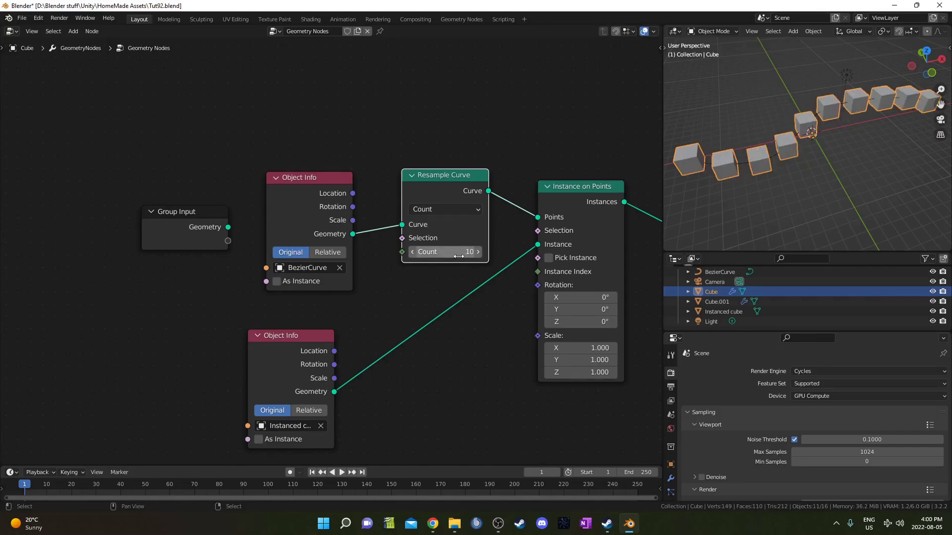
- Set the Resample Curve node's Count to 30
{"action": "double_click", "coordinate": [454, 253]}
{"action": "type", "text": "30"}
{"action": "key", "text": "Return"}
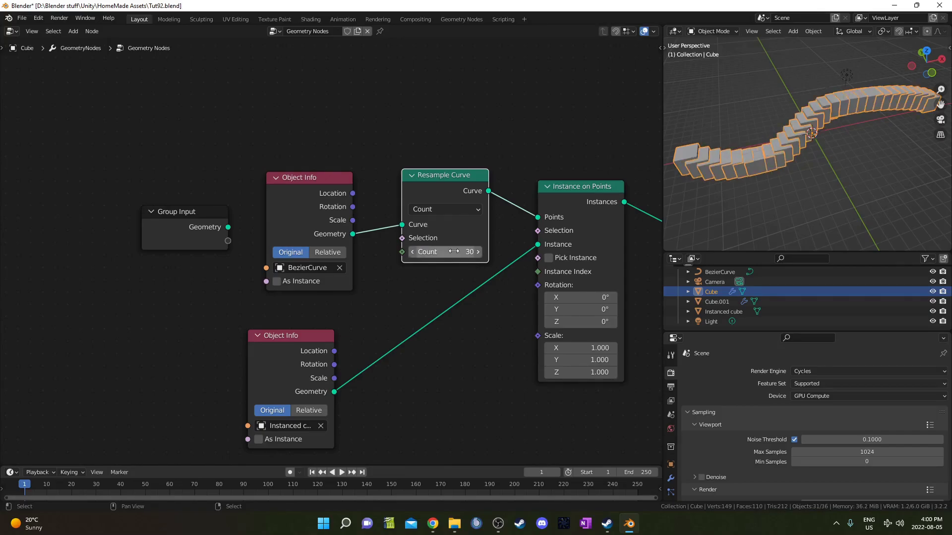
- Insert a Transform node between the Instanced cube's Object Info node and the Instance input of Instance on Points
{"action": "middle_click_drag", "start_coordinate": [454, 253], "coordinate": [400, 175]}
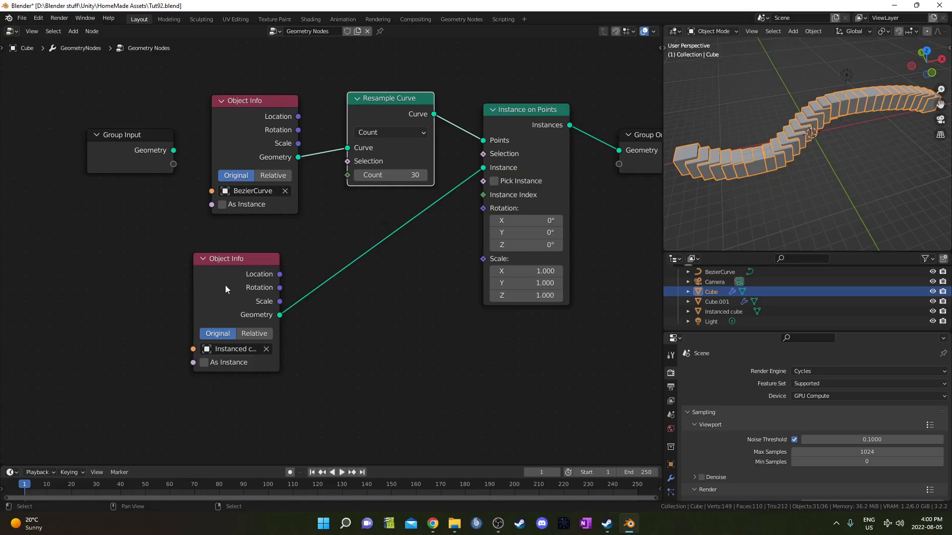
{"action": "scroll", "coordinate": [754, 143], "scroll_direction": "down", "scroll_amount": 5}
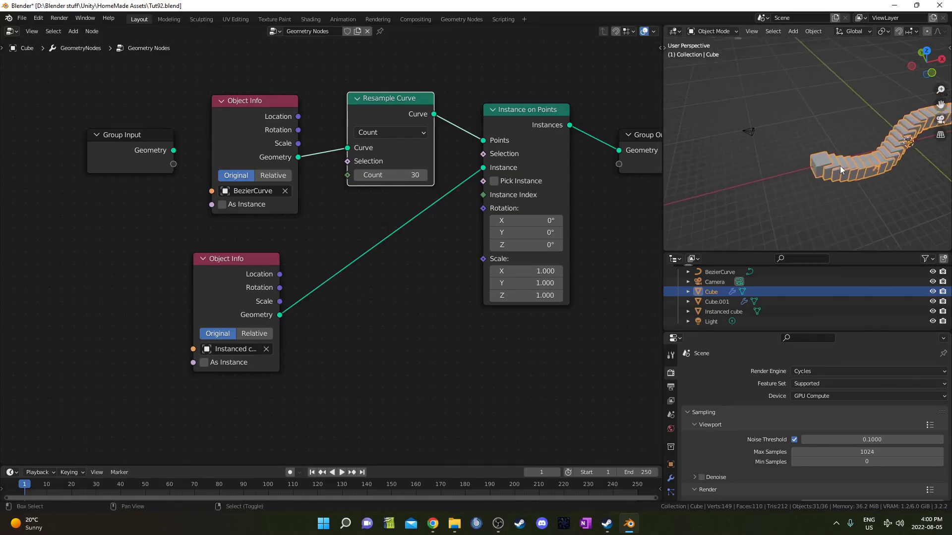
{"action": "mouse_move", "coordinate": [786, 162]}
{"action": "middle_mouse_down", "text": "shift"}
{"action": "mouse_move", "coordinate": [768, 190]}
{"action": "mouse_move", "coordinate": [780, 164]}
{"action": "middle_mouse_up", "text": "shift"}
{"action": "scroll", "coordinate": [778, 190], "scroll_direction": "up", "scroll_amount": 2}
{"action": "key", "text": "shift+a"}
{"action": "type", "text": "transform"}
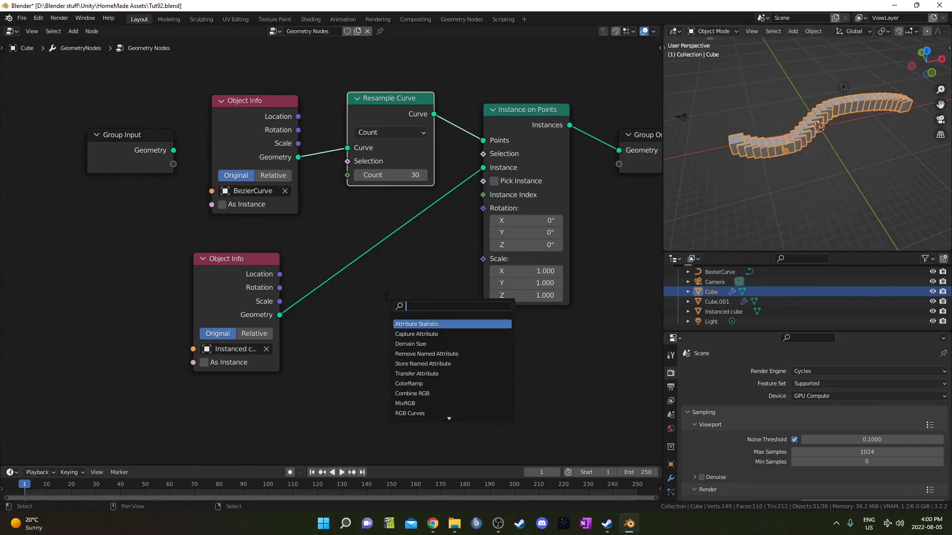
{"action": "key", "text": "Return"}
{"action": "left_click", "coordinate": [346, 211]}
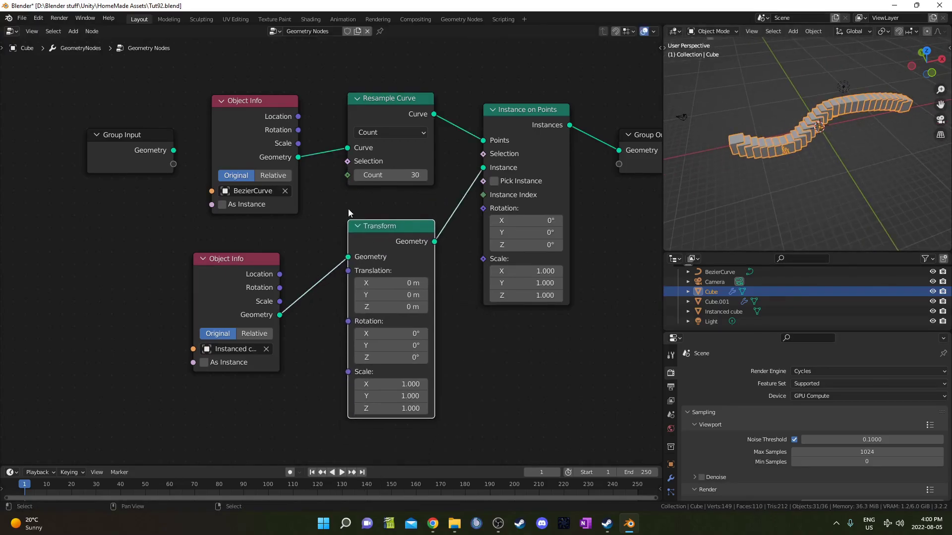
- Set the Transform node's X, Y and Z scale to 0.1
{"action": "left_click_drag", "start_coordinate": [393, 387], "coordinate": [392, 409]}
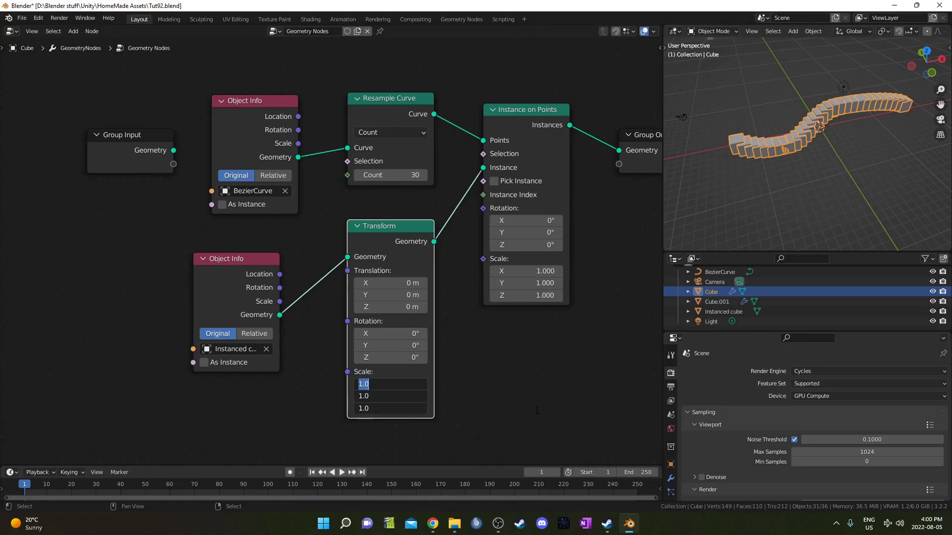
{"action": "type", "text": "0.1"}
{"action": "key", "text": "Return"}
{"action": "mouse_move", "coordinate": [795, 179]}
{"action": "middle_mouse_down"}
{"action": "mouse_move", "coordinate": [810, 136]}
{"action": "mouse_move", "coordinate": [783, 156]}
{"action": "mouse_move", "coordinate": [793, 167]}
{"action": "mouse_move", "coordinate": [786, 141]}
{"action": "mouse_move", "coordinate": [793, 151]}
{"action": "mouse_move", "coordinate": [780, 168]}
{"action": "middle_mouse_up"}
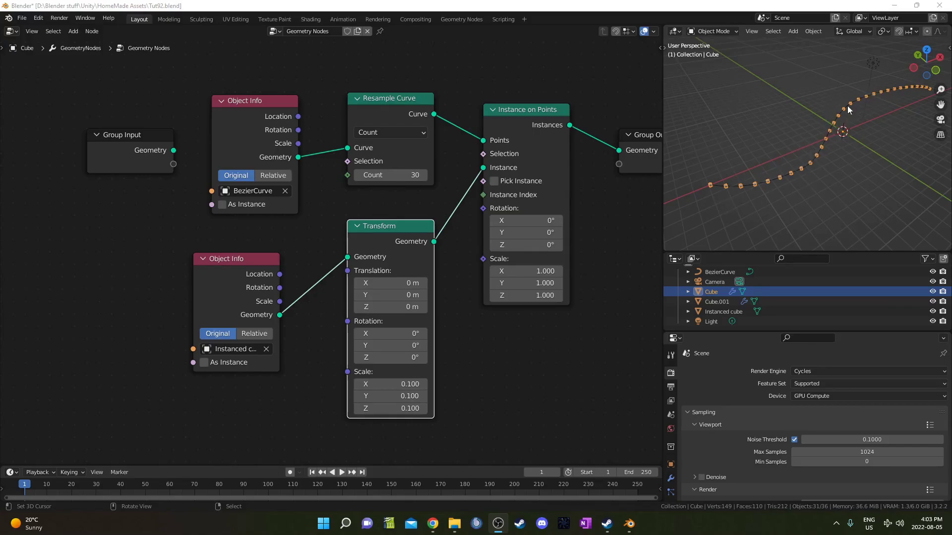
- Move the Instanced cube's Object Info and Transform nodes, Instance on Points and Group Output away from Resample Curve to free space
{"action": "scroll", "coordinate": [540, 177], "scroll_direction": "down", "scroll_amount": 4}
{"action": "left_click_drag", "start_coordinate": [424, 147], "coordinate": [531, 301]}
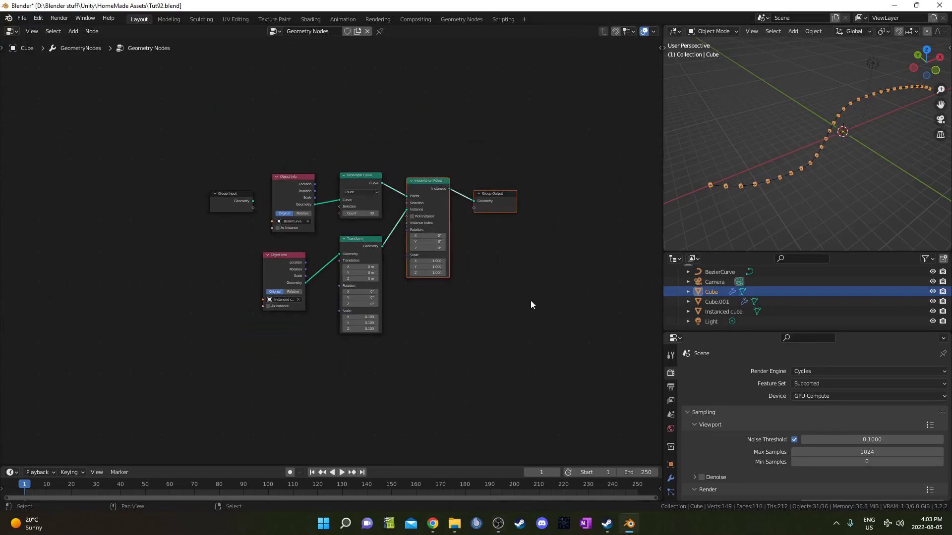
{"action": "key", "text": "g"}
{"action": "left_click", "coordinate": [517, 236]}
{"action": "left_click_drag", "start_coordinate": [260, 273], "coordinate": [436, 336]}
{"action": "key", "text": "g"}
{"action": "left_click", "coordinate": [499, 346]}
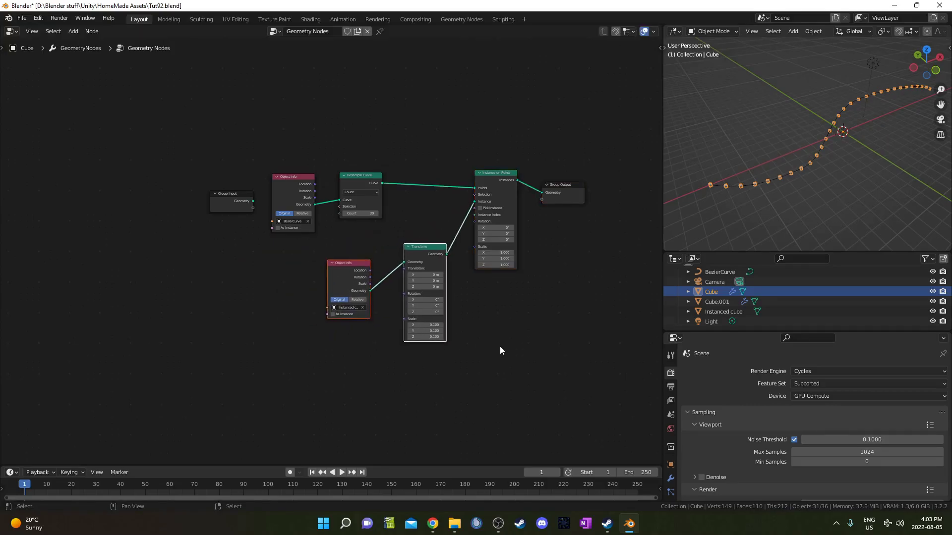
{"action": "left_click_drag", "start_coordinate": [420, 136], "coordinate": [596, 270], "text": "shift"}
{"action": "key", "text": "g"}
{"action": "left_click", "coordinate": [573, 324]}
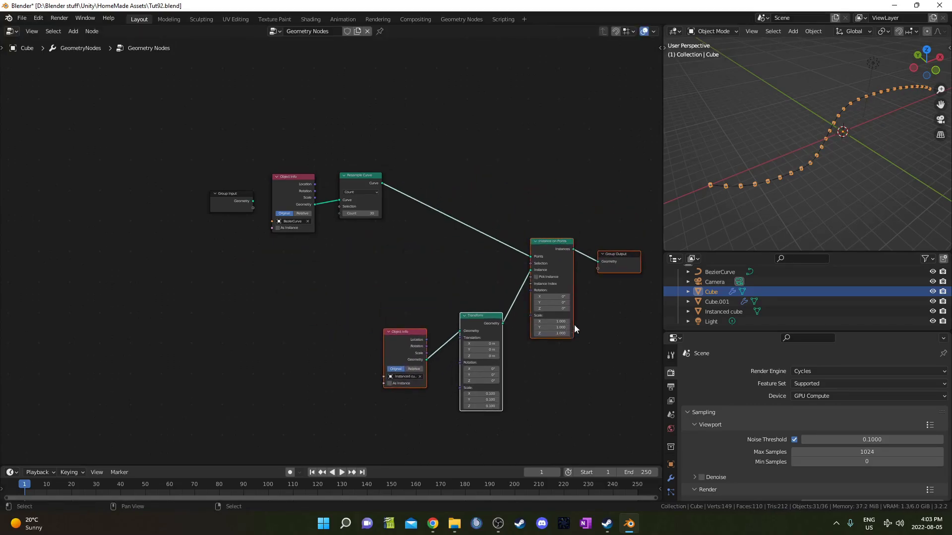
- Duplicate the Instance on Points node and insert the copy between Resample Curve and the Points input of the original
{"action": "scroll", "coordinate": [560, 310], "scroll_direction": "up", "scroll_amount": 2}
{"action": "scroll", "coordinate": [554, 301], "scroll_direction": "up", "scroll_amount": 1}
{"action": "key", "text": "shift+d"}
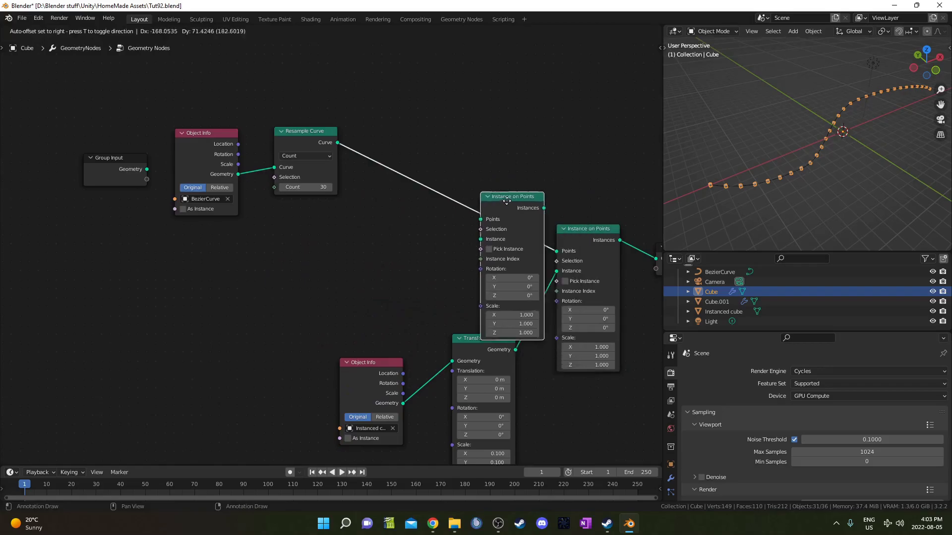
{"action": "left_click", "coordinate": [444, 139]}
- Add a Curve Circle node below the BezierCurve's Object Info node
{"action": "scroll", "coordinate": [337, 269], "scroll_direction": "up", "scroll_amount": 1}
{"action": "middle_click_drag", "start_coordinate": [337, 270], "coordinate": [395, 246]}
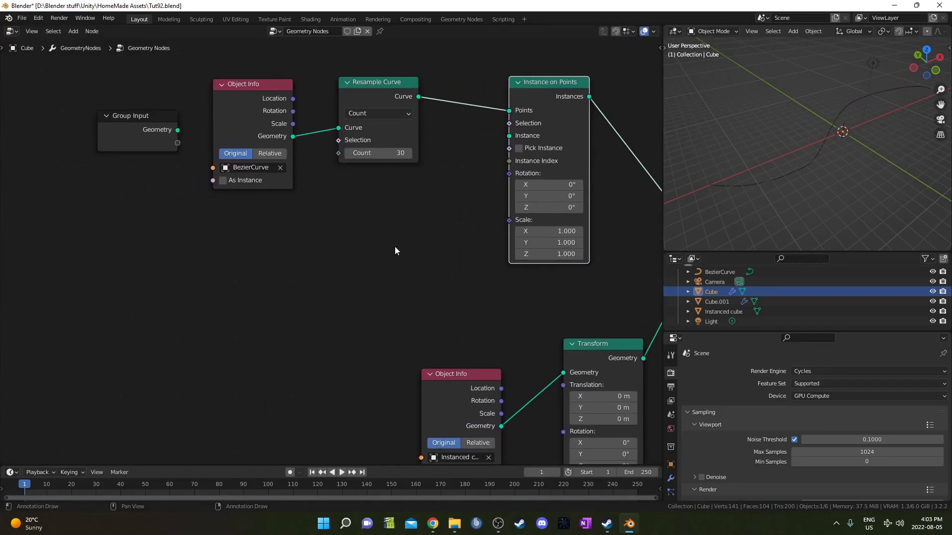
{"action": "key", "text": "shift+a"}
{"action": "left_click", "coordinate": [388, 245]}
{"action": "type", "text": "cuve"}
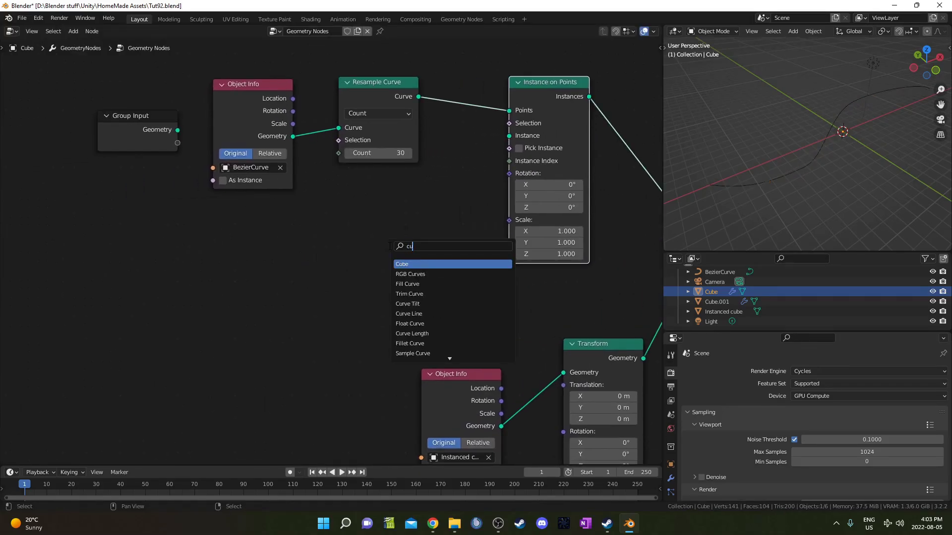
{"action": "key", "text": "BackSpace"}
{"action": "key", "text": "BackSpace"}
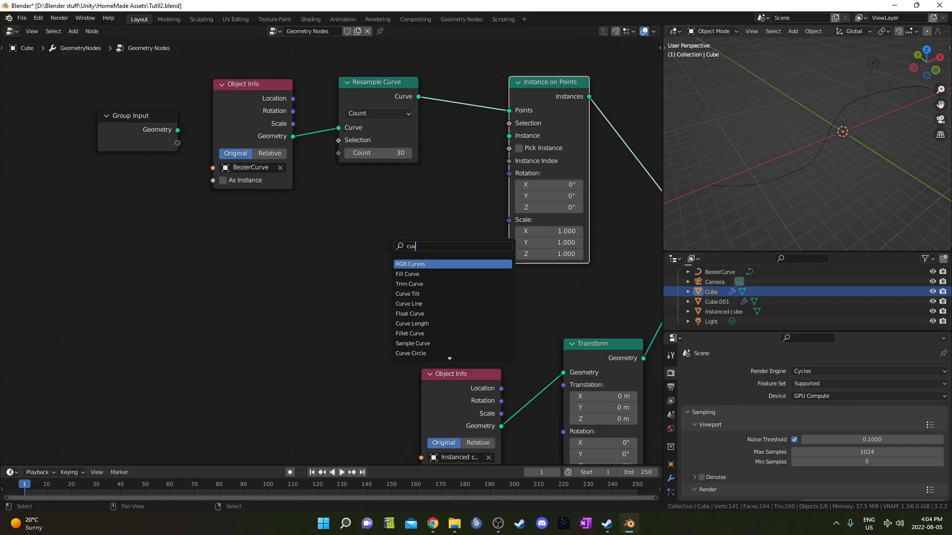
{"action": "type", "text": "ruve"}
{"action": "key", "text": "BackSpace"}
{"action": "key", "text": "BackSpace"}
{"action": "key", "text": "BackSpace"}
{"action": "type", "text": "ve ci"}
{"action": "key", "text": "Return"}
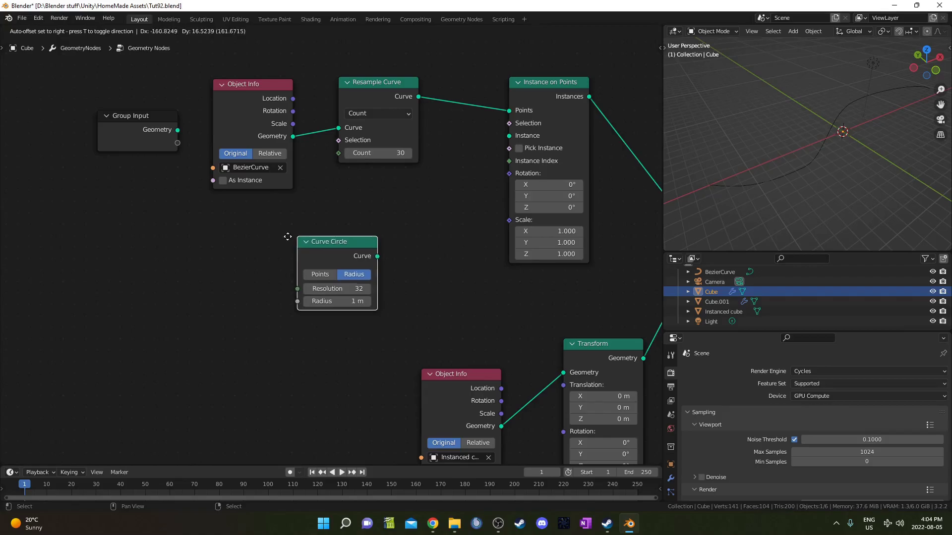
{"action": "left_click", "coordinate": [279, 254]}
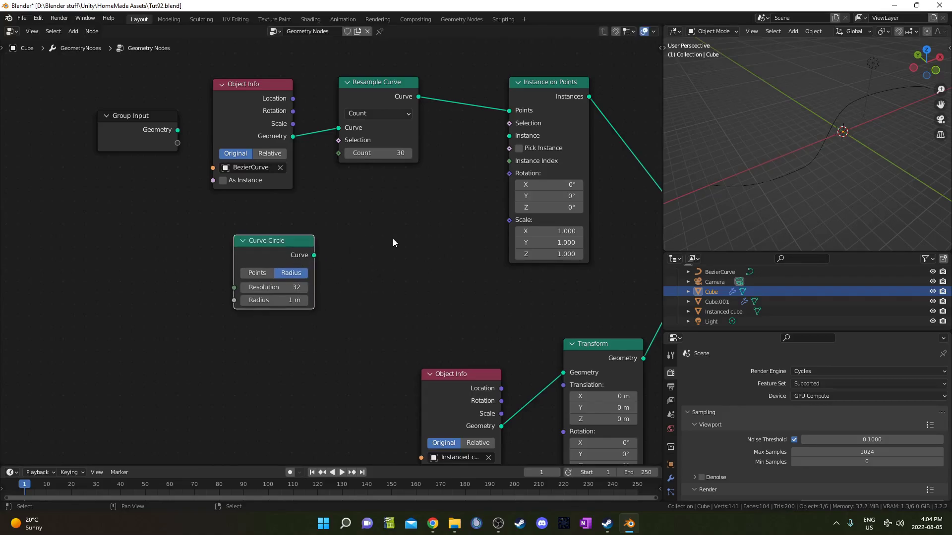
- Add a Transform node and link Curve Circle through it to the Instance input of the duplicated Instance on Points node
{"action": "key", "text": "shift+a"}
{"action": "type", "text": "trans"}
{"action": "key", "text": "Return"}
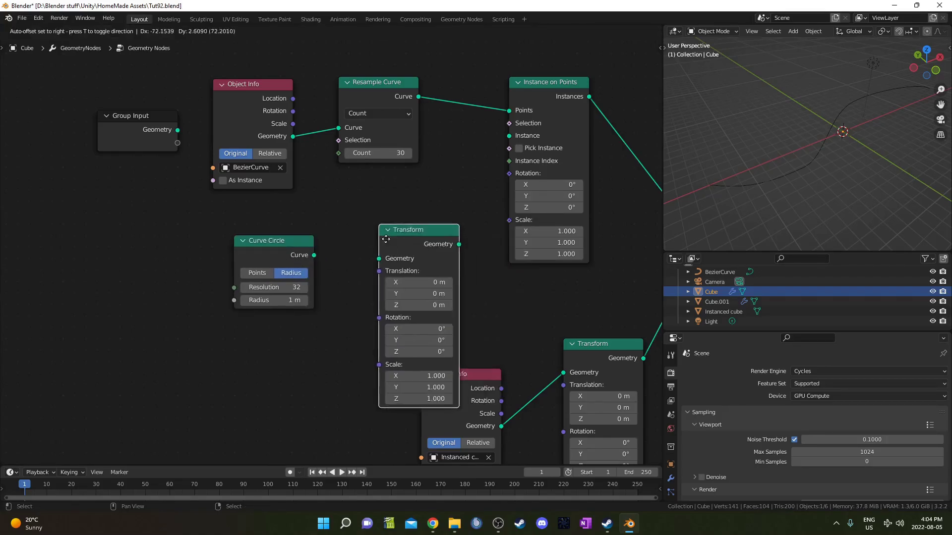
{"action": "left_click", "coordinate": [379, 204]}
{"action": "scroll", "coordinate": [495, 366], "scroll_direction": "down", "scroll_amount": 2}
{"action": "left_click_drag", "start_coordinate": [437, 347], "coordinate": [436, 372]}
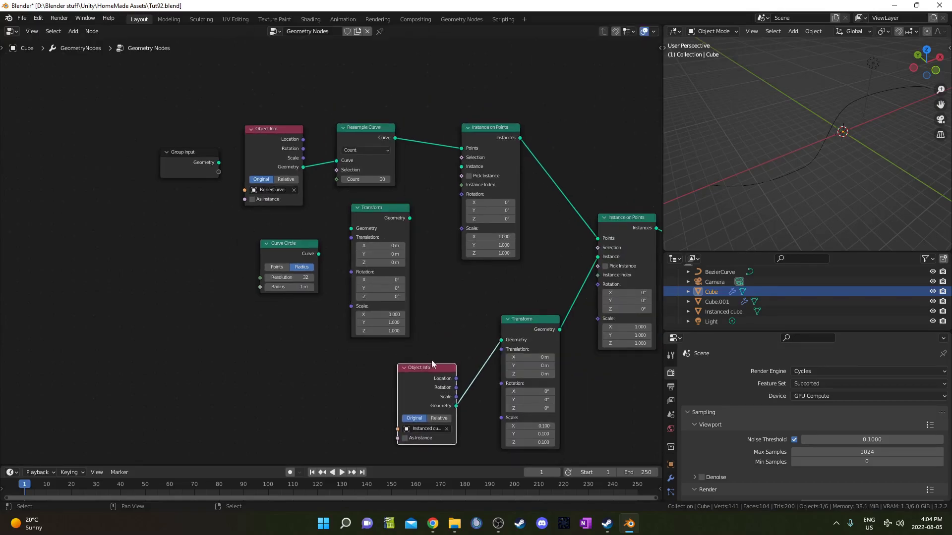
{"action": "left_click_drag", "start_coordinate": [318, 254], "coordinate": [351, 227]}
{"action": "left_click_drag", "start_coordinate": [410, 219], "coordinate": [465, 165]}
- Try tilting the circles with the Y rotation of the first Instance on Points node, and reset it to 0
{"action": "mouse_move", "coordinate": [719, 149]}
{"action": "middle_mouse_down"}
{"action": "mouse_move", "coordinate": [771, 102]}
{"action": "mouse_move", "coordinate": [837, 155]}
{"action": "mouse_move", "coordinate": [771, 215]}
{"action": "mouse_move", "coordinate": [739, 179]}
{"action": "mouse_move", "coordinate": [769, 160]}
{"action": "mouse_move", "coordinate": [727, 165]}
{"action": "middle_mouse_up"}
{"action": "left_click_drag", "start_coordinate": [491, 210], "coordinate": [515, 211]}
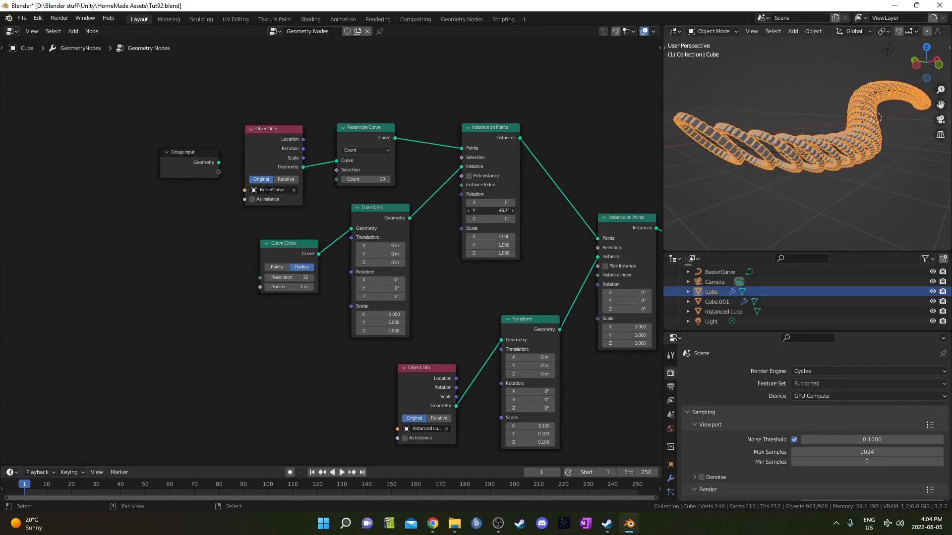
{"action": "left_click_drag", "start_coordinate": [490, 210], "coordinate": [516, 210]}
{"action": "middle_click_drag", "start_coordinate": [717, 180], "coordinate": [738, 183]}
{"action": "type", "text": "0"}
{"action": "key", "text": "Return"}
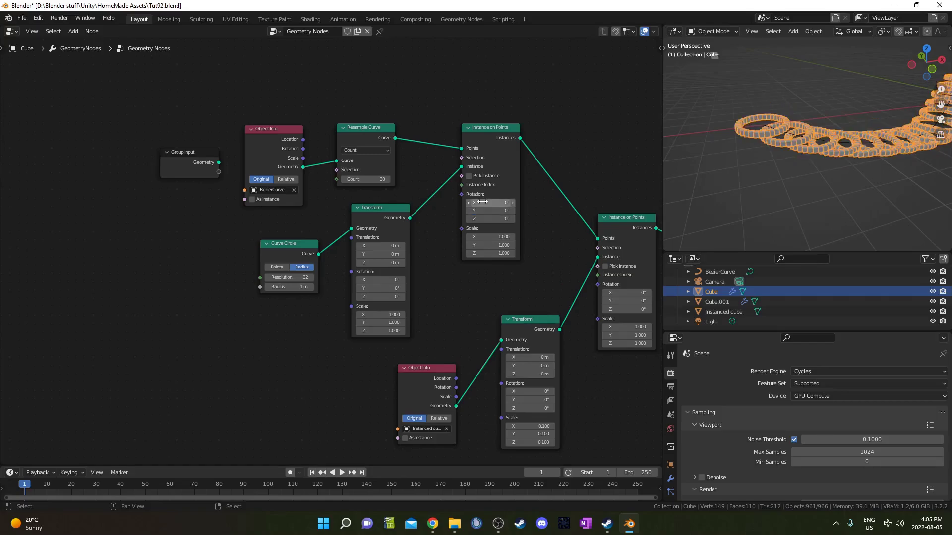
- Add a Normal node below the Curve Circle node
{"action": "middle_click_drag", "start_coordinate": [404, 300], "coordinate": [417, 261]}
{"action": "key", "text": "shift+a"}
{"action": "left_click", "coordinate": [326, 304]}
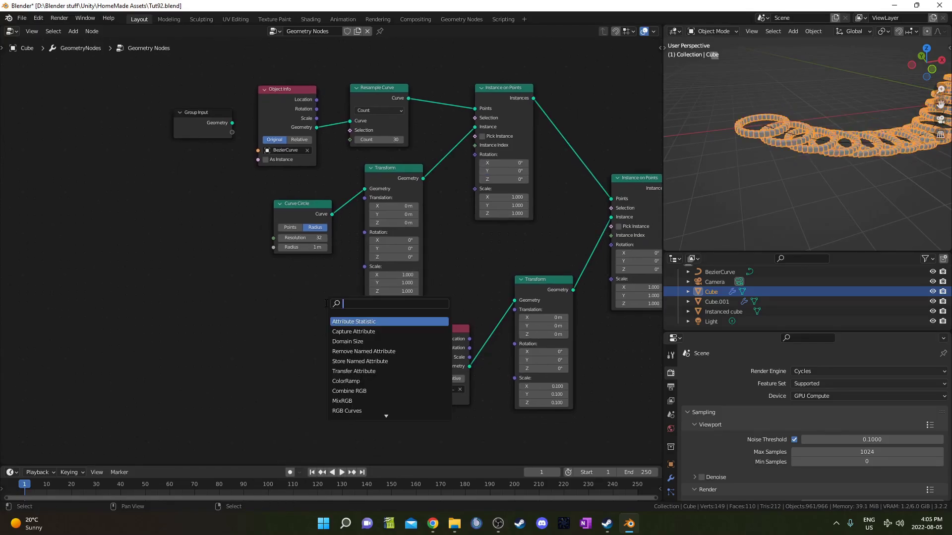
{"action": "type", "text": "normal"}
{"action": "key", "text": "Return"}
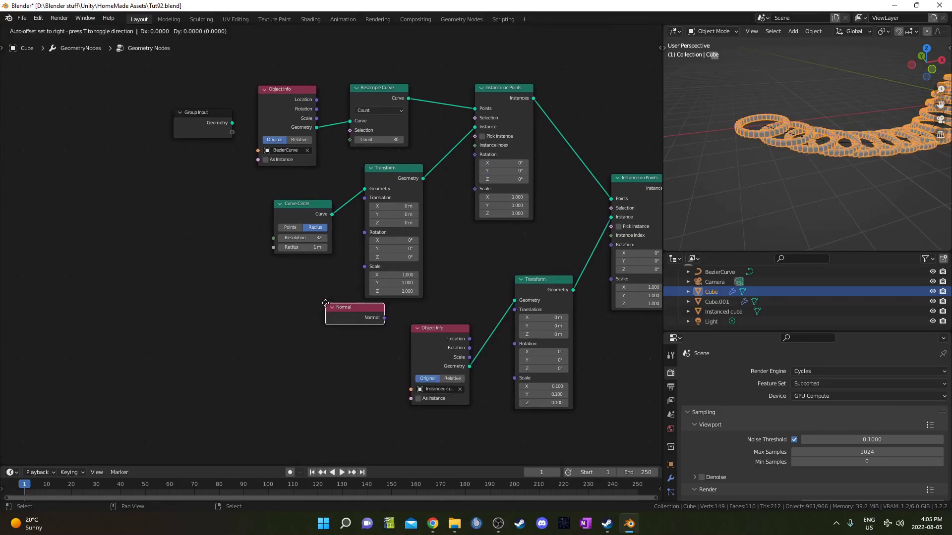
{"action": "left_click", "coordinate": [332, 312]}
- Spread out the Instanced cube nodes, both Instance on Points nodes and Group Output to free space around the Normal node
{"action": "scroll", "coordinate": [336, 328], "scroll_direction": "down", "scroll_amount": 3}
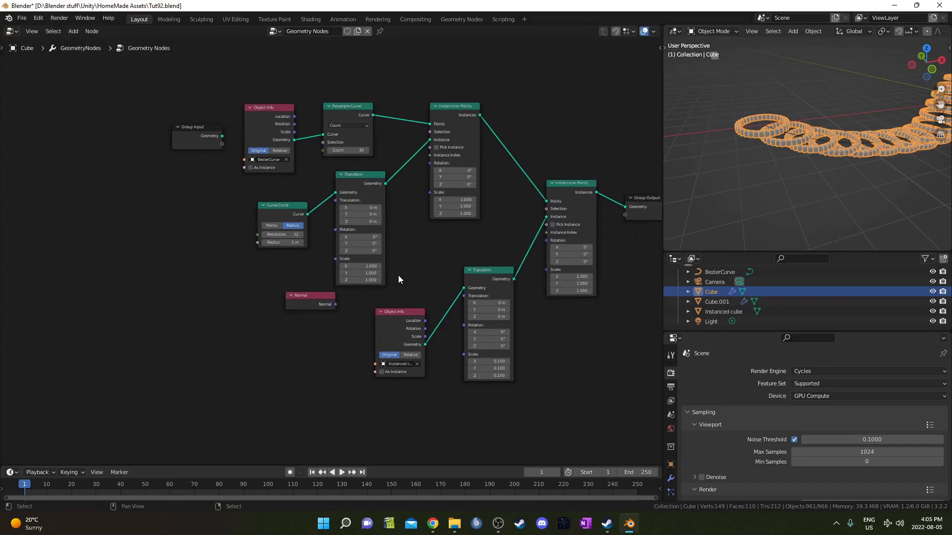
{"action": "left_click_drag", "start_coordinate": [398, 276], "coordinate": [552, 374]}
{"action": "key", "text": "g"}
{"action": "left_click", "coordinate": [579, 390]}
{"action": "middle_click_drag", "start_coordinate": [503, 251], "coordinate": [257, 240]}
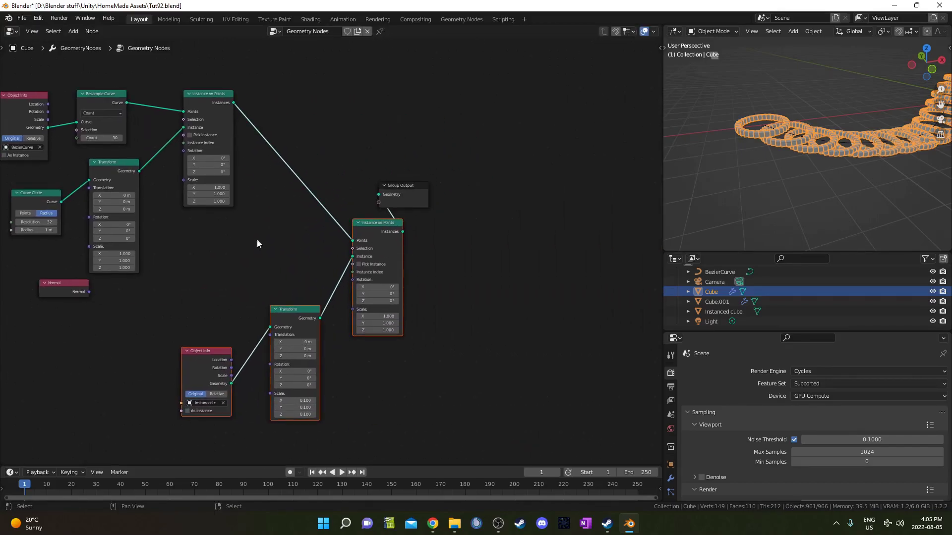
{"action": "left_click", "coordinate": [415, 195], "text": "shift"}
{"action": "key", "text": "g"}
{"action": "left_click", "coordinate": [586, 132]}
{"action": "left_click", "coordinate": [578, 127]}
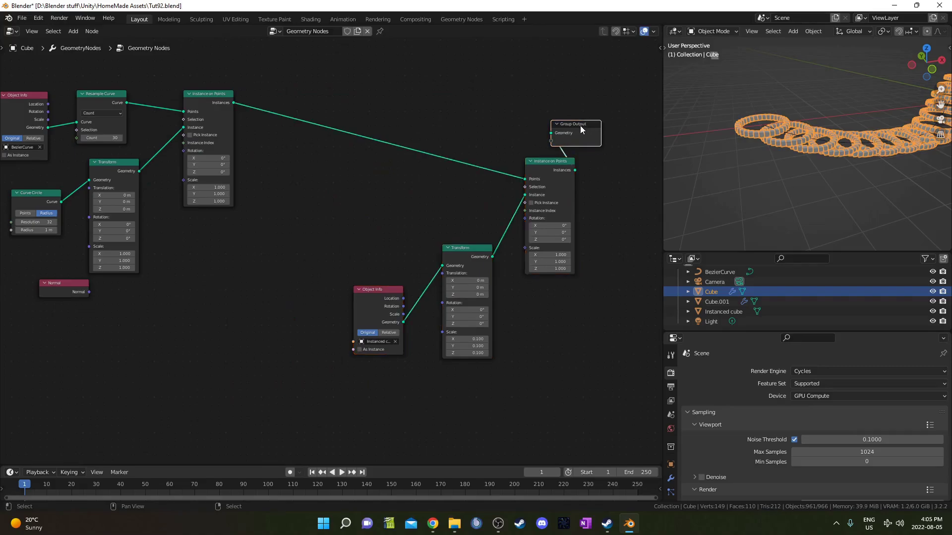
{"action": "key", "text": "g"}
{"action": "left_click", "coordinate": [640, 163]}
{"action": "scroll", "coordinate": [231, 251], "scroll_direction": "up", "scroll_amount": 4}
{"action": "middle_click_drag", "start_coordinate": [231, 251], "coordinate": [413, 301]}
{"action": "left_click_drag", "start_coordinate": [343, 138], "coordinate": [407, 237]}
- Add an Align Euler to Vector node beside the Normal node
{"action": "middle_click_drag", "start_coordinate": [272, 282], "coordinate": [306, 209]}
{"action": "key", "text": "shift+a"}
{"action": "left_click", "coordinate": [317, 285]}
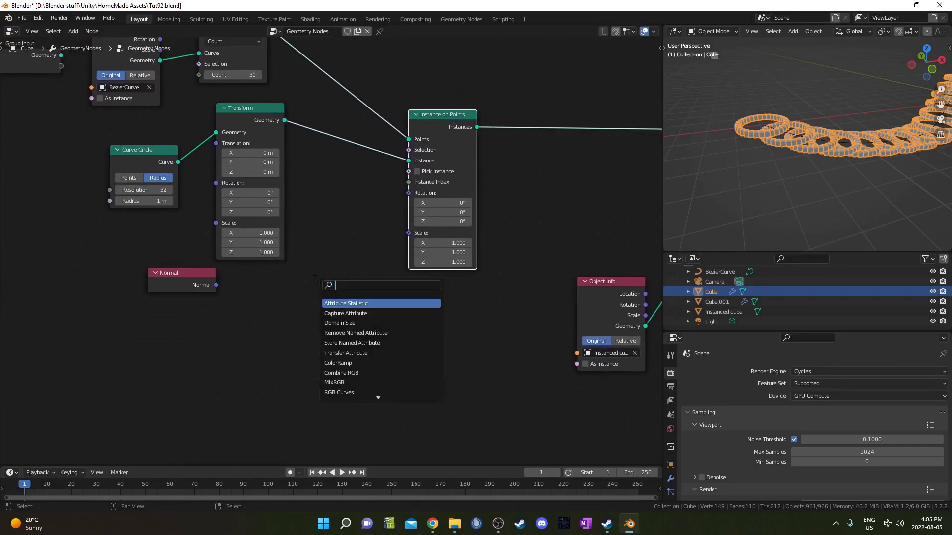
{"action": "type", "text": "alight"}
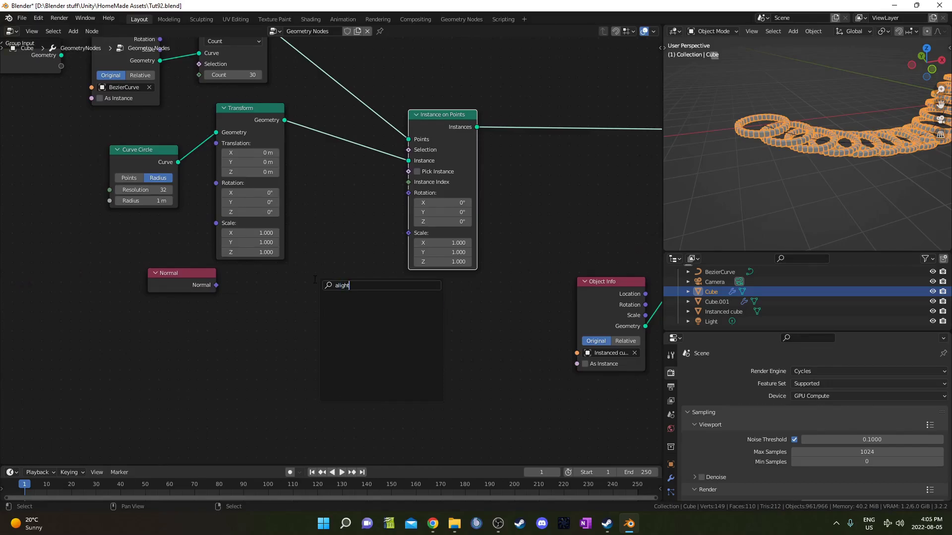
{"action": "key", "text": "BackSpace"}
{"action": "key", "text": "Return"}
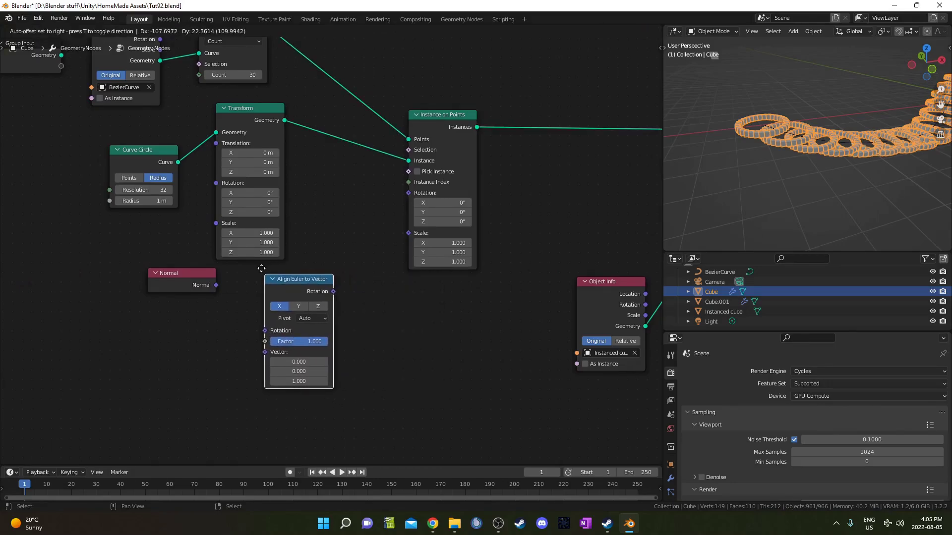
{"action": "left_click", "coordinate": [261, 268]}
- Link Normal to the Rotation input of Align Euler to Vector, and its output to the first Instance on Points node's Rotation
{"action": "left_click_drag", "start_coordinate": [216, 285], "coordinate": [264, 331]}
{"action": "left_click_drag", "start_coordinate": [176, 279], "coordinate": [177, 307]}
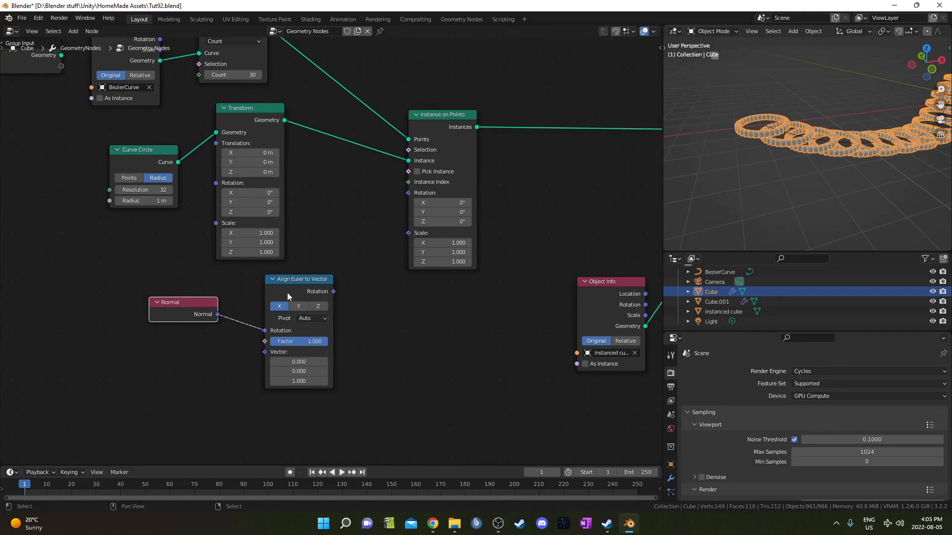
{"action": "left_click_drag", "start_coordinate": [334, 292], "coordinate": [410, 193]}
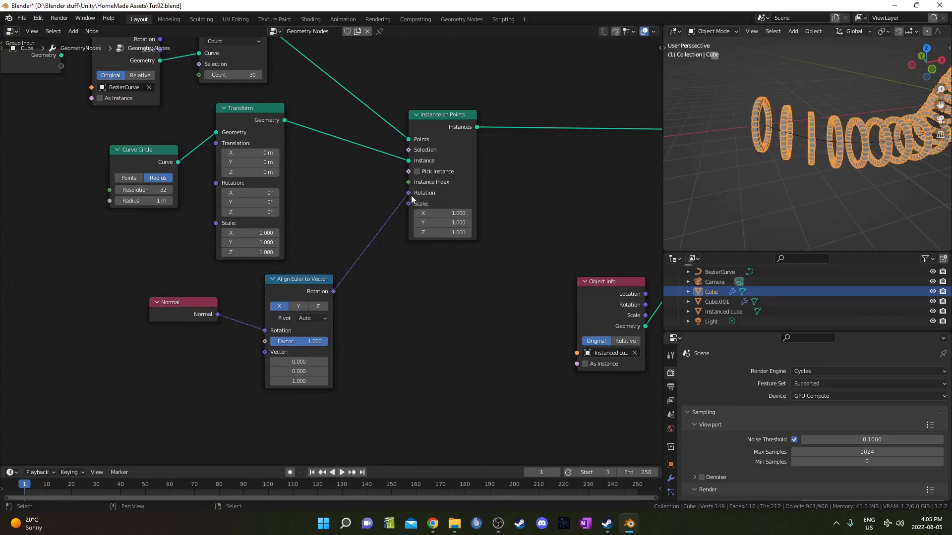
- Reshape the Bezier curve by moving its end control point in Edit Mode
{"action": "middle_click_drag", "start_coordinate": [803, 193], "coordinate": [822, 179]}
{"action": "left_click", "coordinate": [810, 128]}
{"action": "key", "text": "Tab"}
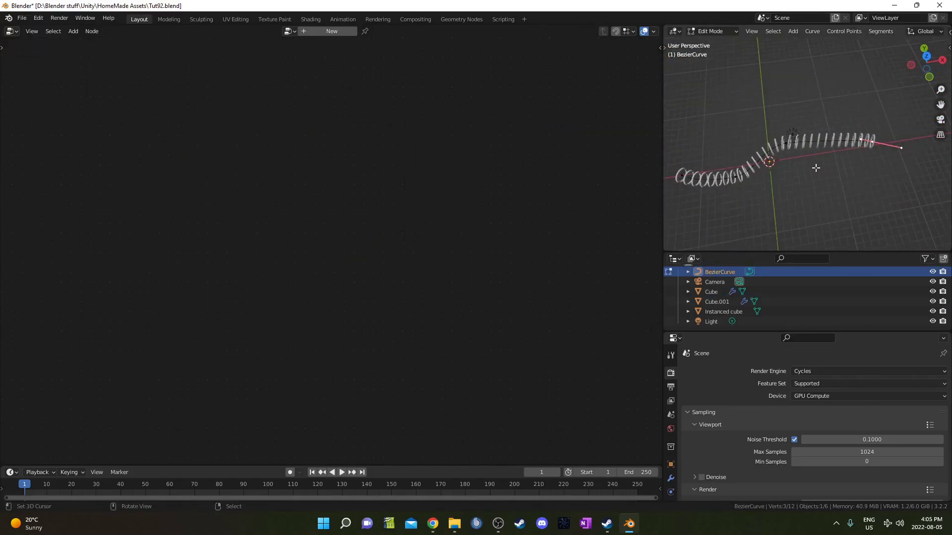
{"action": "key", "text": "g"}
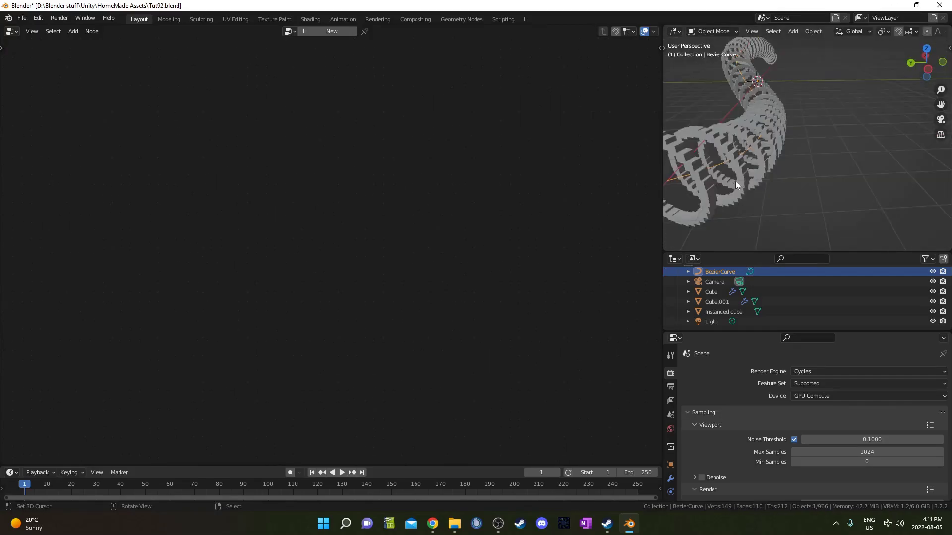
- Select the cube object again and set the Curve Circle node's Resolution to 16
{"action": "left_click", "coordinate": [707, 197]}
{"action": "middle_click_drag", "start_coordinate": [127, 222], "coordinate": [274, 254]}
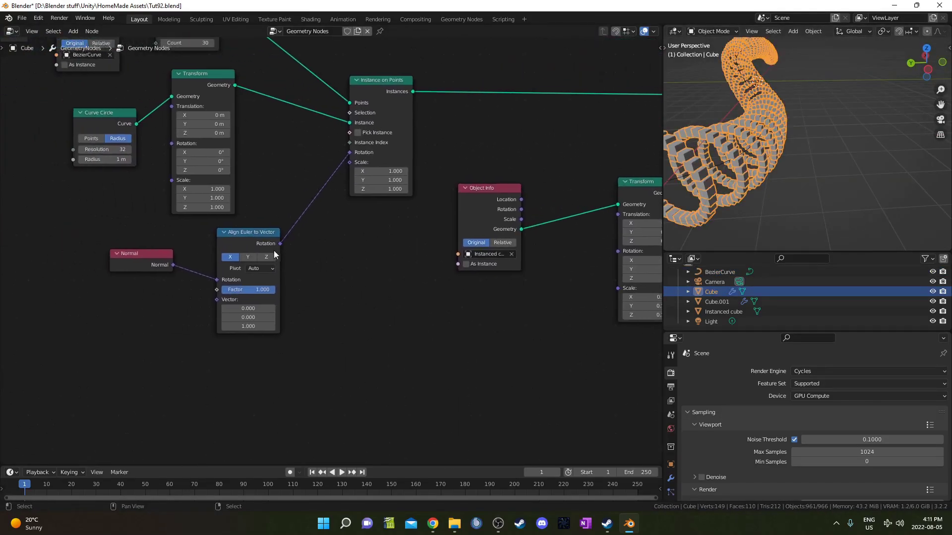
{"action": "middle_click_drag", "start_coordinate": [758, 165], "coordinate": [784, 167]}
{"action": "scroll", "coordinate": [126, 167], "scroll_direction": "up", "scroll_amount": 2}
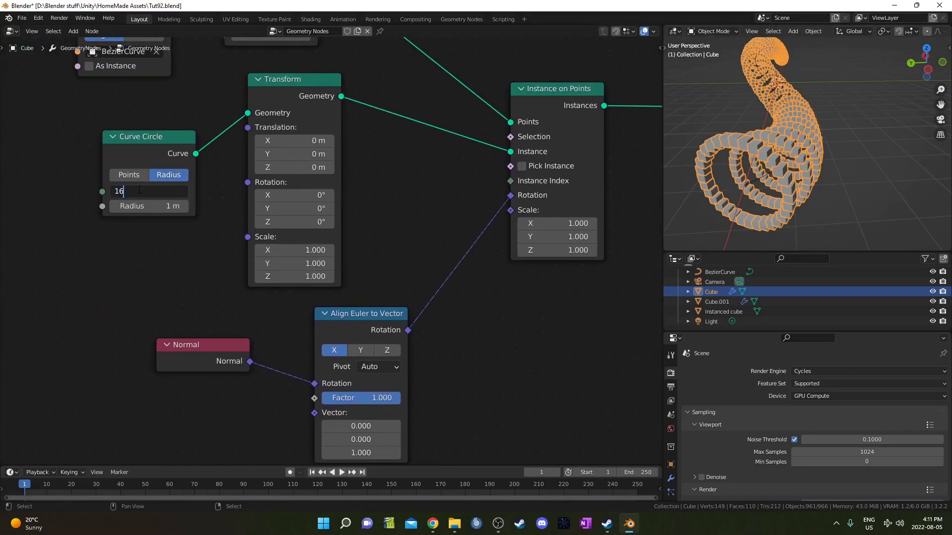
{"action": "key", "text": "Return"}
{"action": "middle_click_drag", "start_coordinate": [746, 168], "coordinate": [852, 130]}
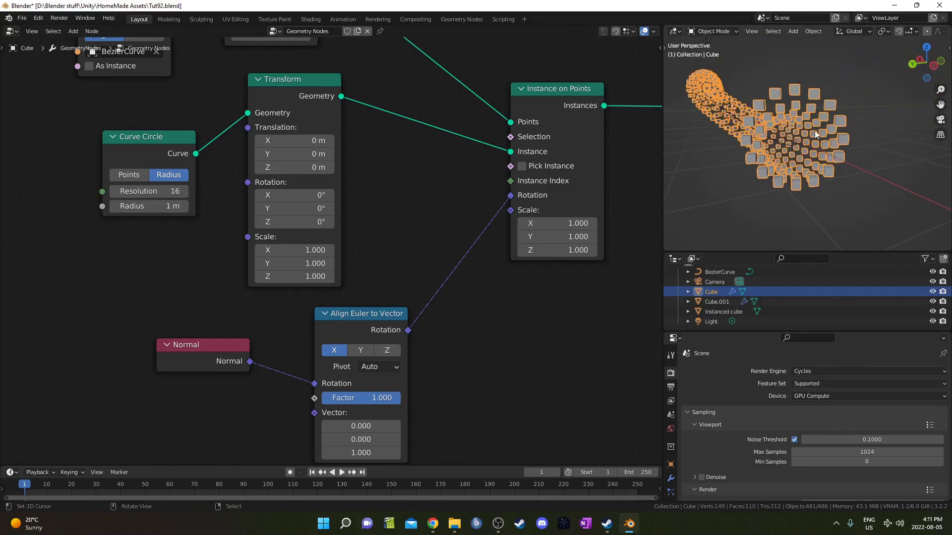
- Move the Instanced cube's Object Info and Transform nodes upward to free space beneath them
{"action": "middle_click_drag", "start_coordinate": [557, 292], "coordinate": [265, 232]}
{"action": "scroll", "coordinate": [362, 230], "scroll_direction": "down", "scroll_amount": 2}
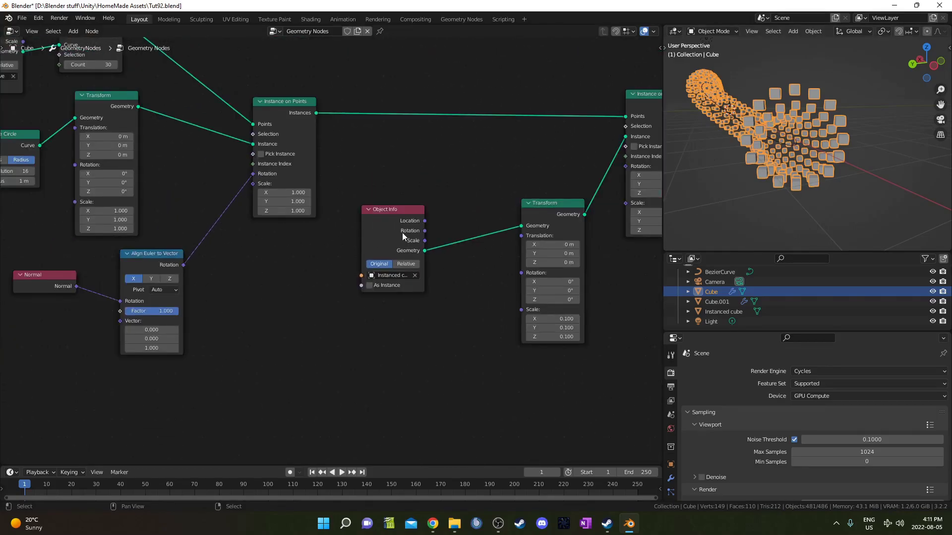
{"action": "middle_click_drag", "start_coordinate": [402, 233], "coordinate": [361, 234]}
{"action": "left_click_drag", "start_coordinate": [341, 177], "coordinate": [502, 284]}
- Add a Random Value node below the Instanced cube's Object Info node
{"action": "scroll", "coordinate": [459, 329], "scroll_direction": "up", "scroll_amount": 2}
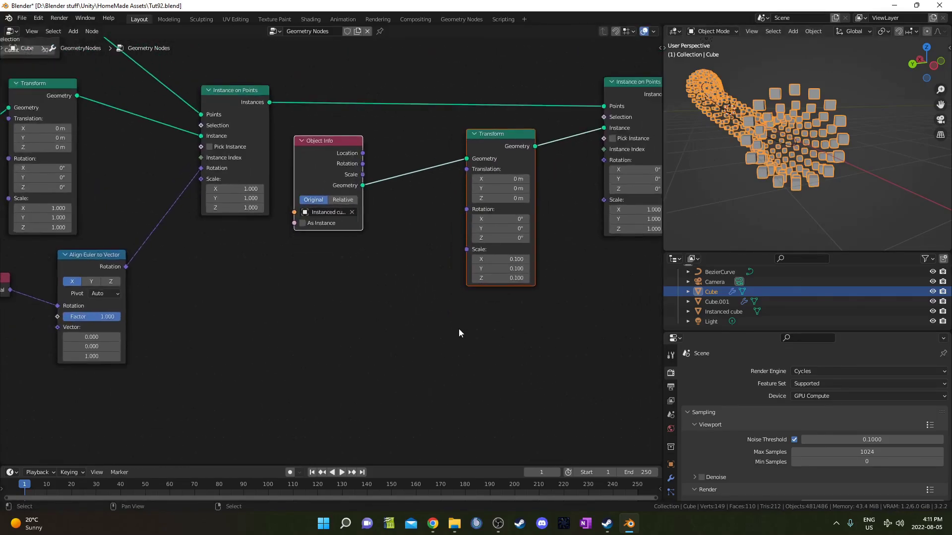
{"action": "key", "text": "shift+a"}
{"action": "type", "text": "randome"}
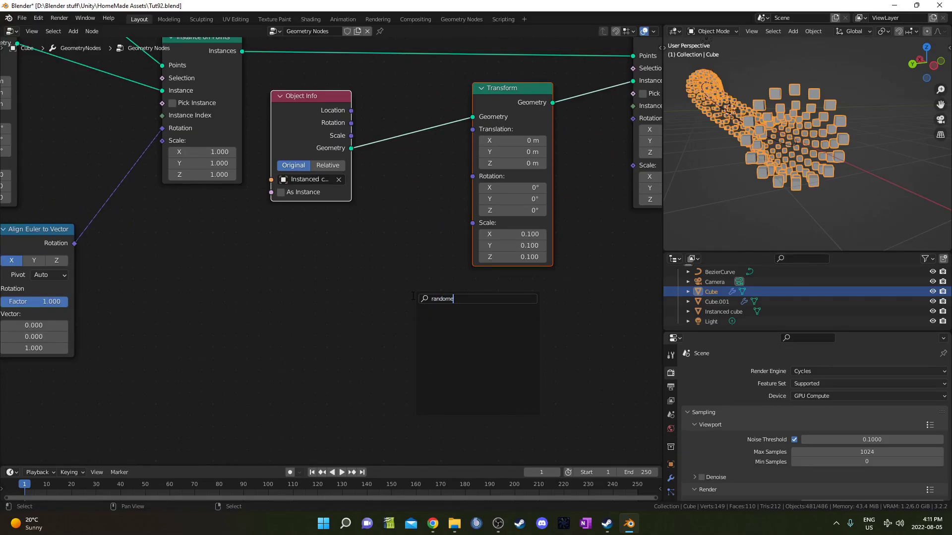
{"action": "key", "text": "BackSpace"}
{"action": "key", "text": "Return"}
{"action": "left_click", "coordinate": [283, 288]}
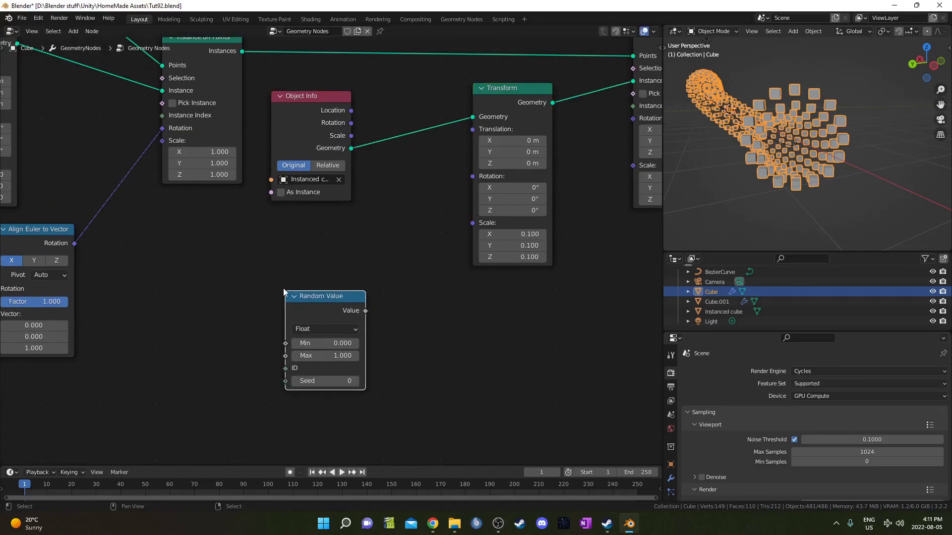
- Set the Random Value node to Vector with all three Max components at 90
{"action": "left_click", "coordinate": [313, 332]}
{"action": "left_click", "coordinate": [317, 367]}
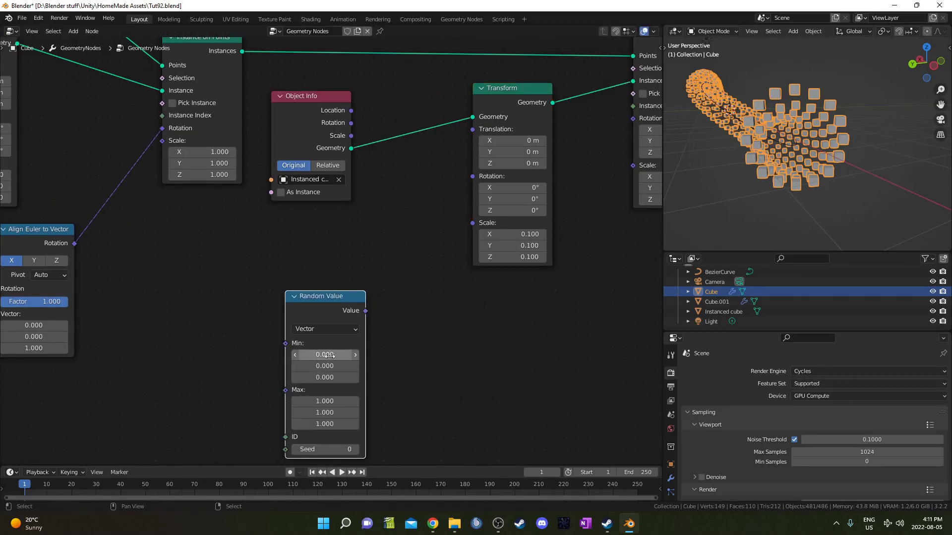
{"action": "left_click_drag", "start_coordinate": [321, 401], "coordinate": [321, 424]}
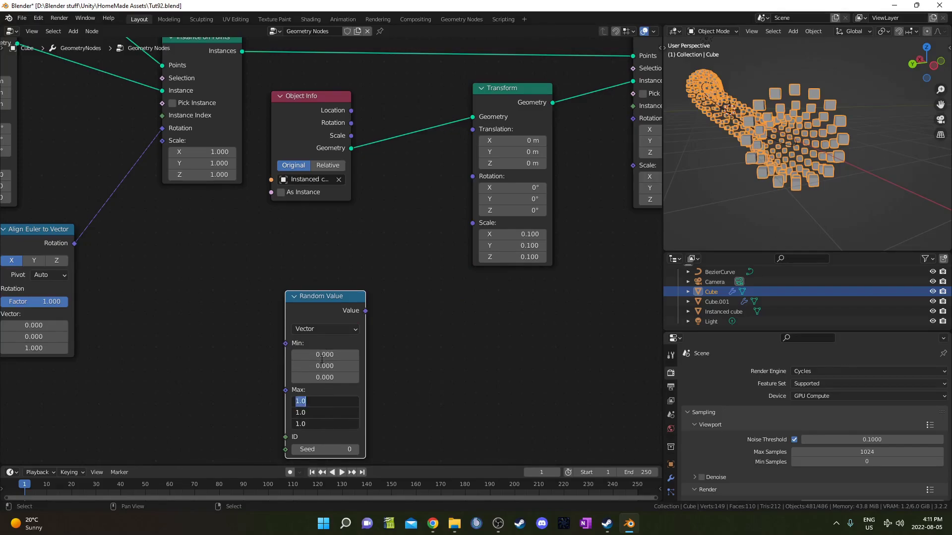
{"action": "type", "text": "90"}
{"action": "key", "text": "Return"}
- Add a Math node set to Add and link the vector Random Value output into its first Value input
{"action": "middle_click_drag", "start_coordinate": [436, 357], "coordinate": [385, 333]}
{"action": "key", "text": "shift+a"}
{"action": "left_click", "coordinate": [386, 307]}
{"action": "type", "text": "add"}
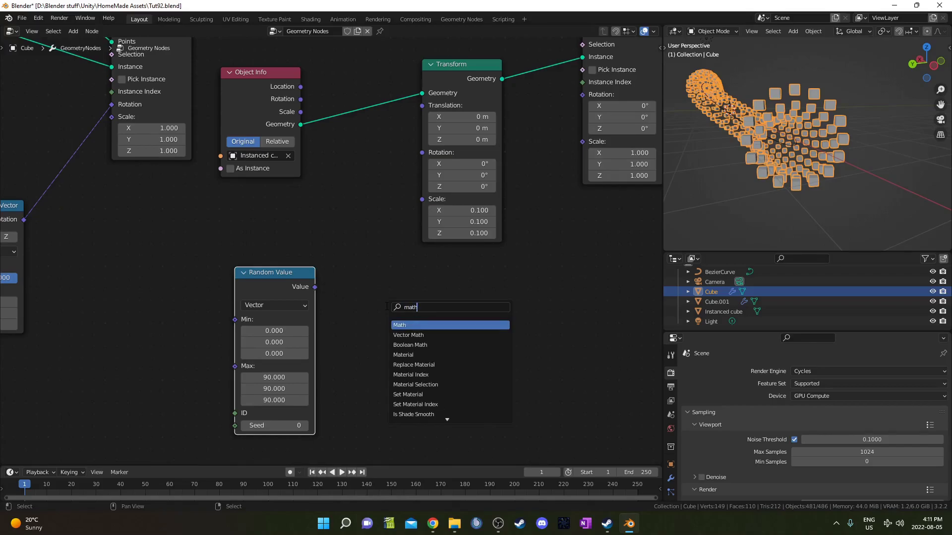
{"action": "key", "text": "Return"}
{"action": "left_click", "coordinate": [370, 274]}
{"action": "left_click_drag", "start_coordinate": [314, 287], "coordinate": [323, 291]}
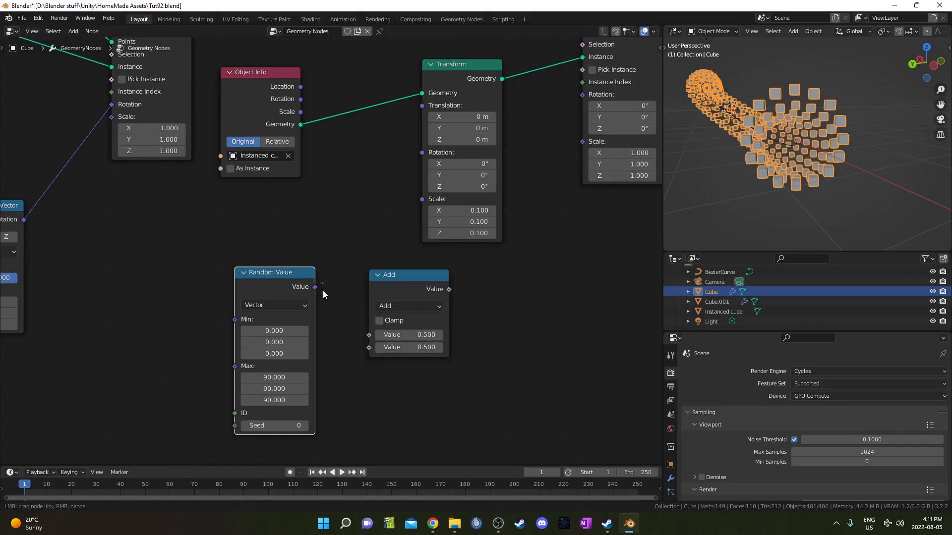
{"action": "left_click_drag", "start_coordinate": [366, 338], "coordinate": [368, 336]}
- Link the Add node's output to the Rotation of the cubes' Instance on Points node and shift the Add node beneath Transform
{"action": "middle_click_drag", "start_coordinate": [566, 285], "coordinate": [529, 310]}
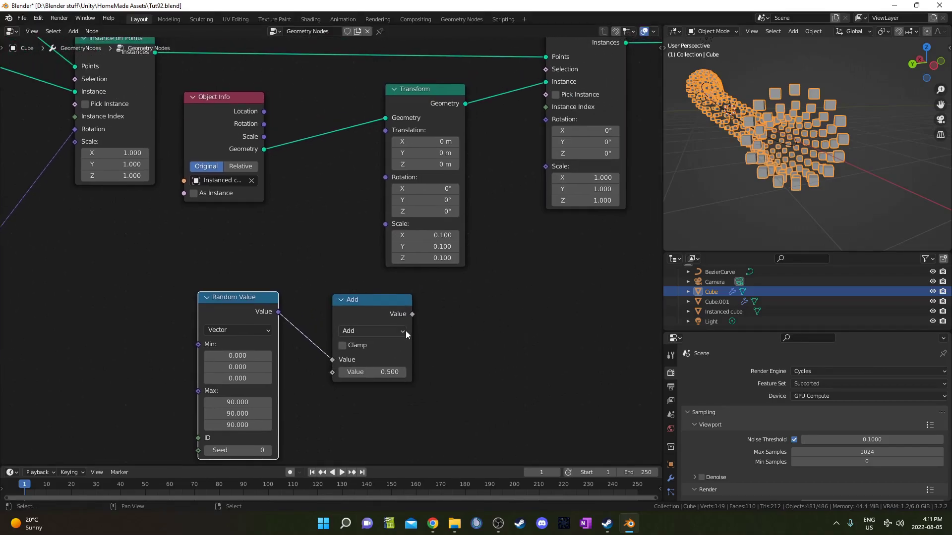
{"action": "left_click_drag", "start_coordinate": [411, 314], "coordinate": [449, 282]}
{"action": "left_click_drag", "start_coordinate": [547, 122], "coordinate": [548, 122]}
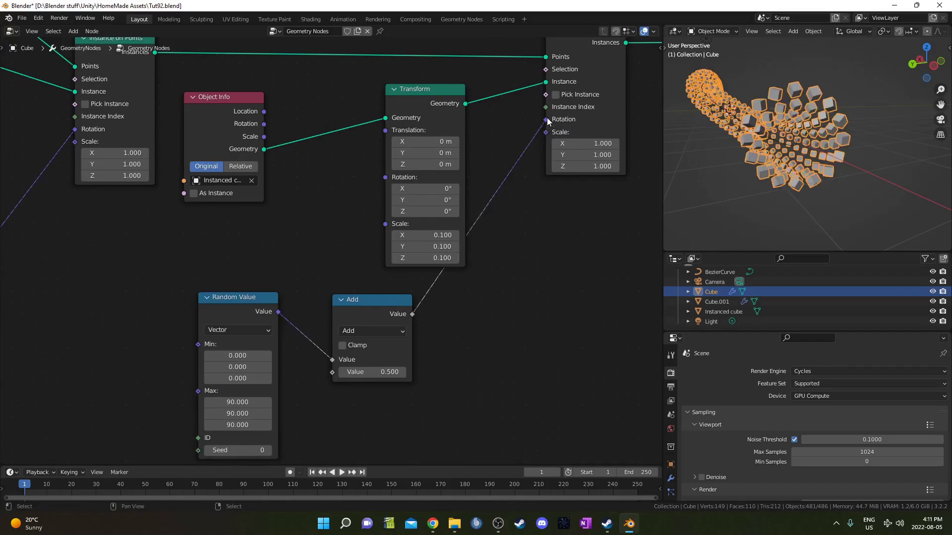
{"action": "left_click_drag", "start_coordinate": [385, 303], "coordinate": [430, 291]}
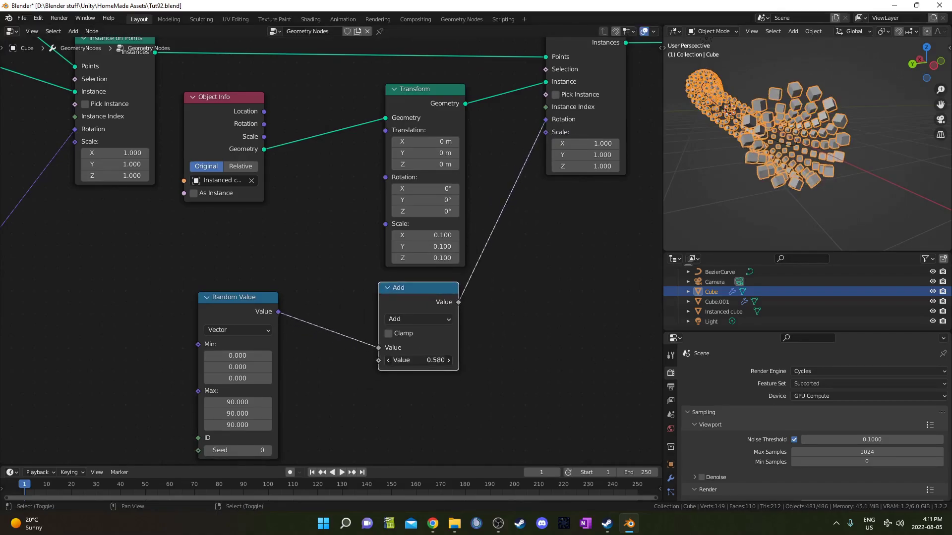
- Drive the Add node's second value with the expression #frame/20 and play the animation to check the rotation
{"action": "left_click_drag", "start_coordinate": [421, 359], "coordinate": [525, 360]}
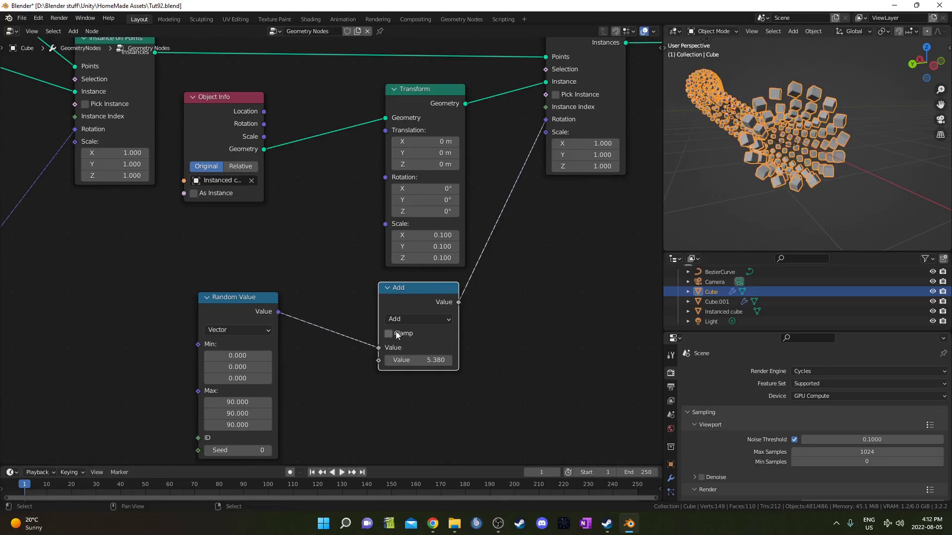
{"action": "middle_click_drag", "start_coordinate": [396, 332], "coordinate": [375, 301]}
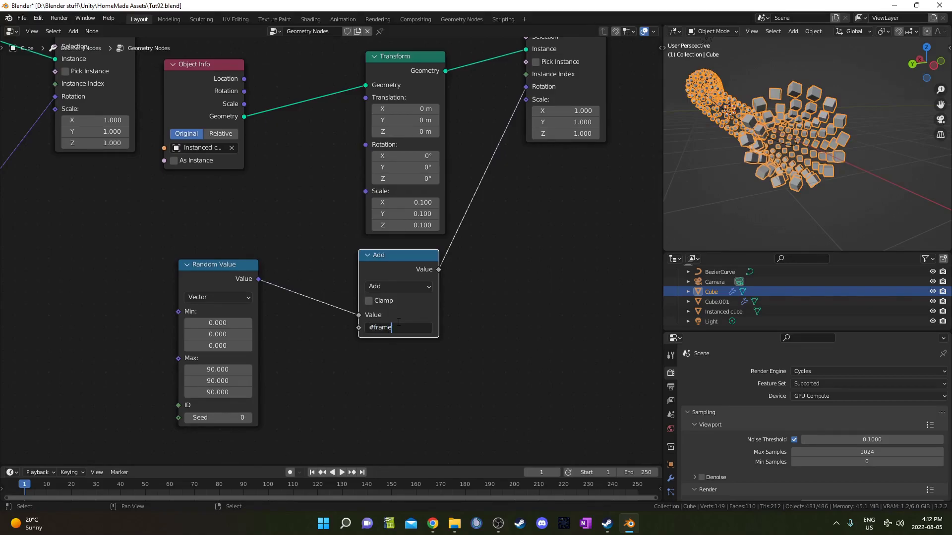
{"action": "key", "text": "Return"}
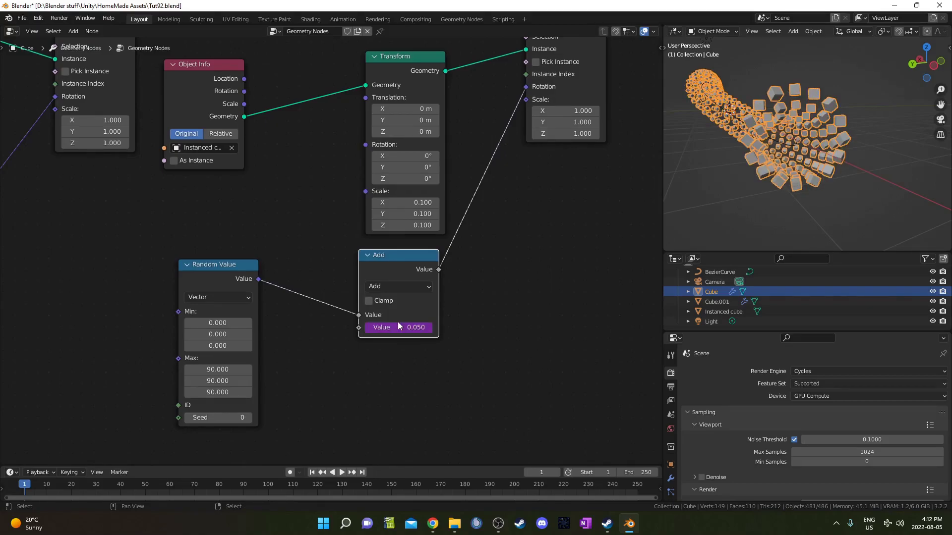
{"action": "key", "text": "space"}
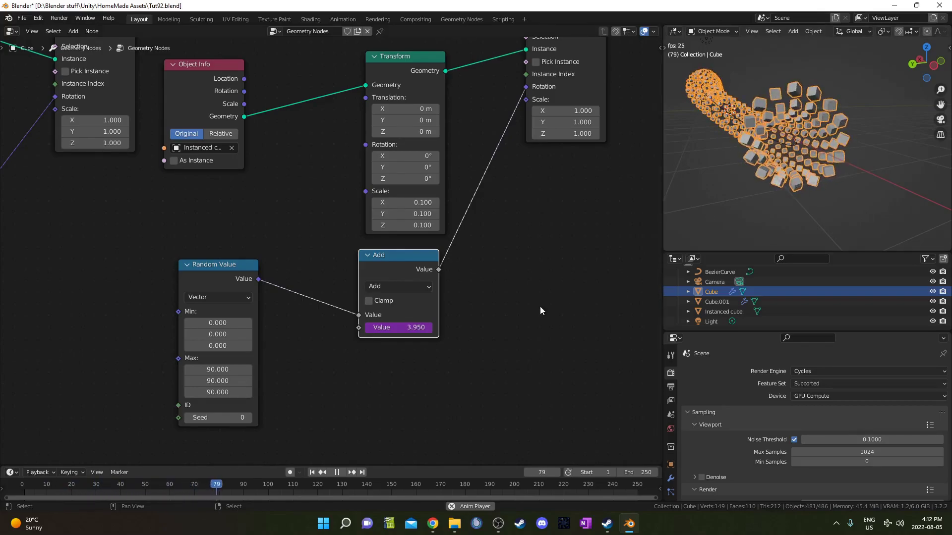
{"action": "key", "text": "space"}
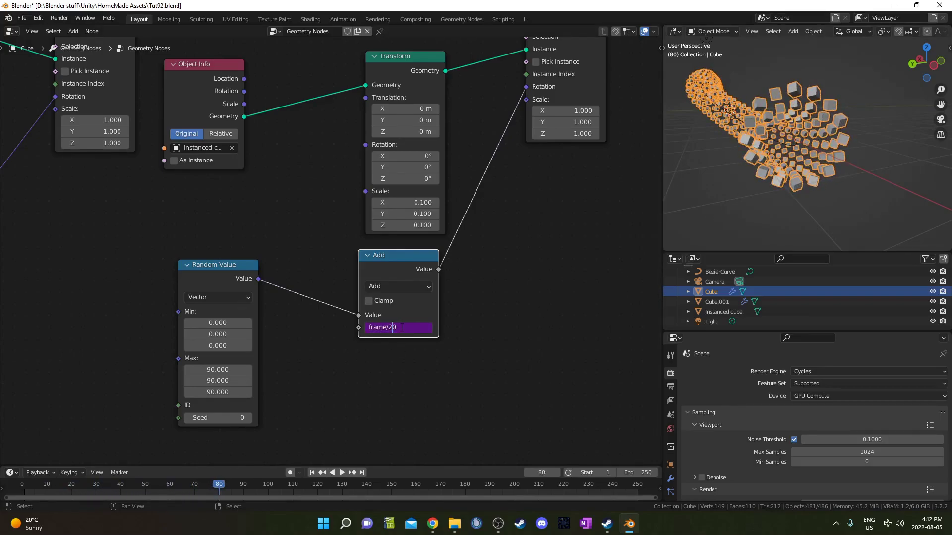
- Try the driver expression frame/2 on the Add node's value and play the animation
{"action": "key", "text": "Delete"}
{"action": "key", "text": "Return"}
{"action": "key", "text": "space"}
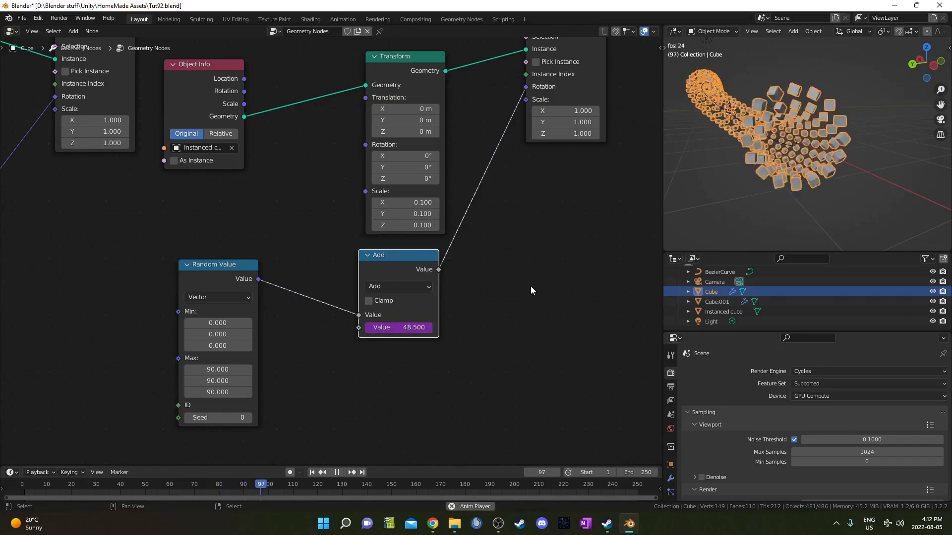
{"action": "key", "text": "space"}
{"action": "key", "text": "ctrl+z"}
{"action": "left_click", "coordinate": [398, 327]}
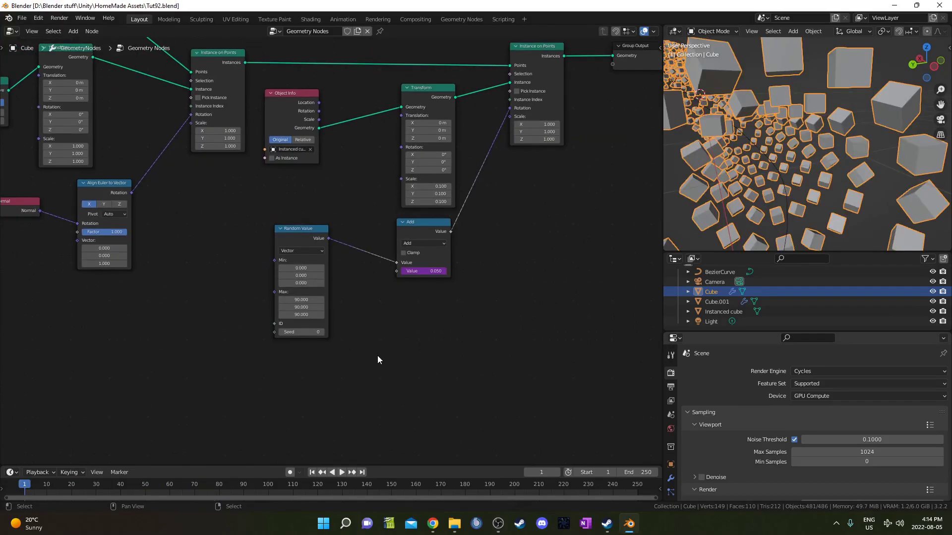
- Add a second Random Value node of type Float below the vector Random Value node
{"action": "scroll", "coordinate": [377, 357], "scroll_direction": "down", "scroll_amount": 1, "text": "shift"}
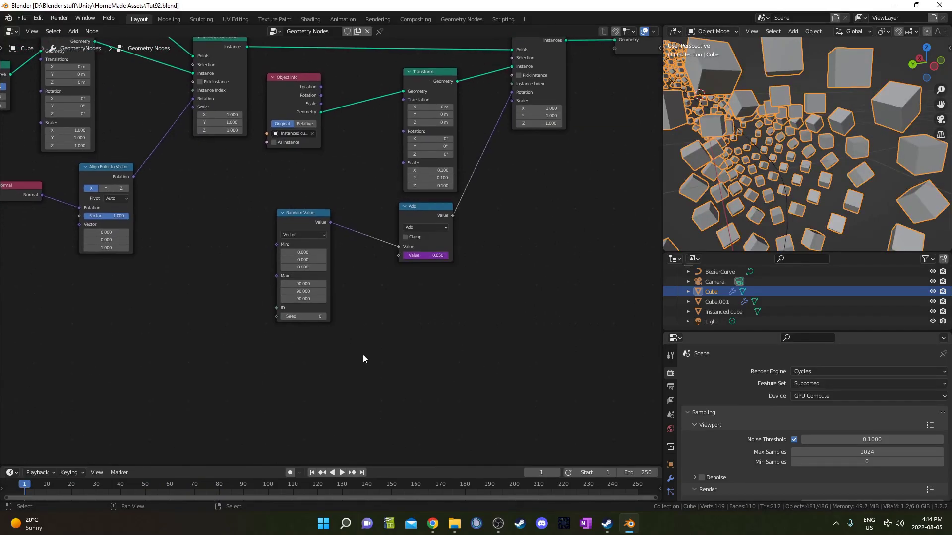
{"action": "key", "text": "shift+a"}
{"action": "type", "text": "rad"}
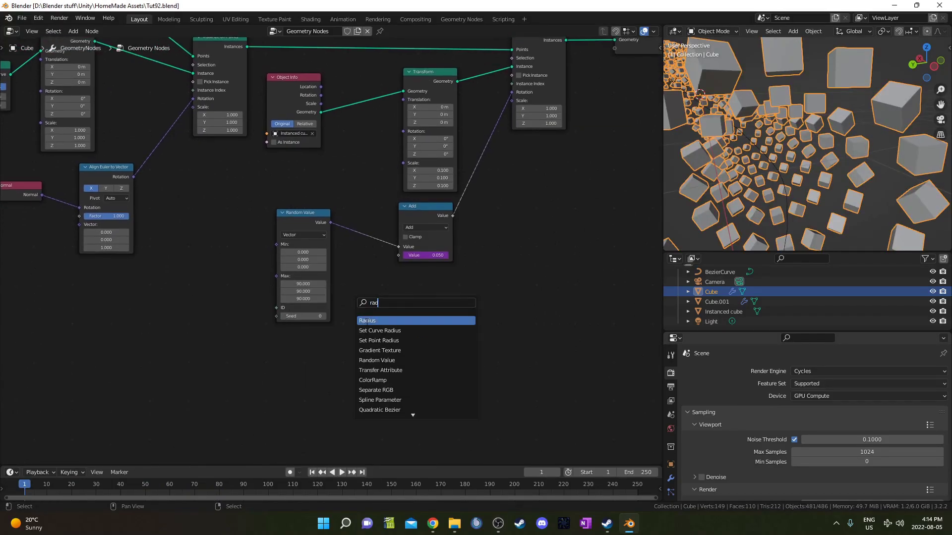
{"action": "key", "text": "BackSpace"}
{"action": "type", "text": "ndome"}
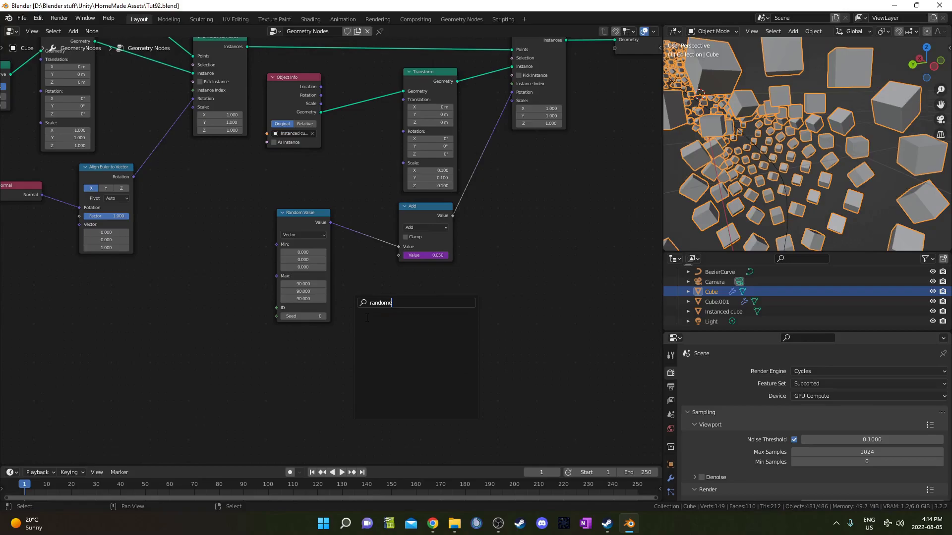
{"action": "key", "text": "BackSpace"}
{"action": "key", "text": "Return"}
{"action": "left_click", "coordinate": [341, 327]}
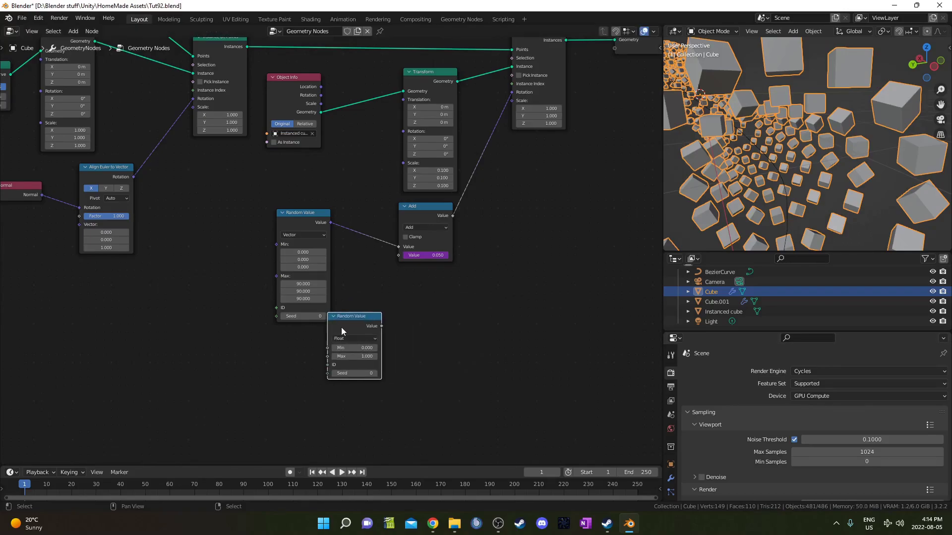
{"action": "scroll", "coordinate": [361, 332], "scroll_direction": "up", "scroll_amount": 2}
{"action": "left_click_drag", "start_coordinate": [362, 347], "coordinate": [408, 353]}
{"action": "middle_click_drag", "start_coordinate": [520, 323], "coordinate": [479, 294]}
- Add a Math node set to Multiply and link the Float Random Value output into its first Value input
{"action": "key", "text": "shift+a"}
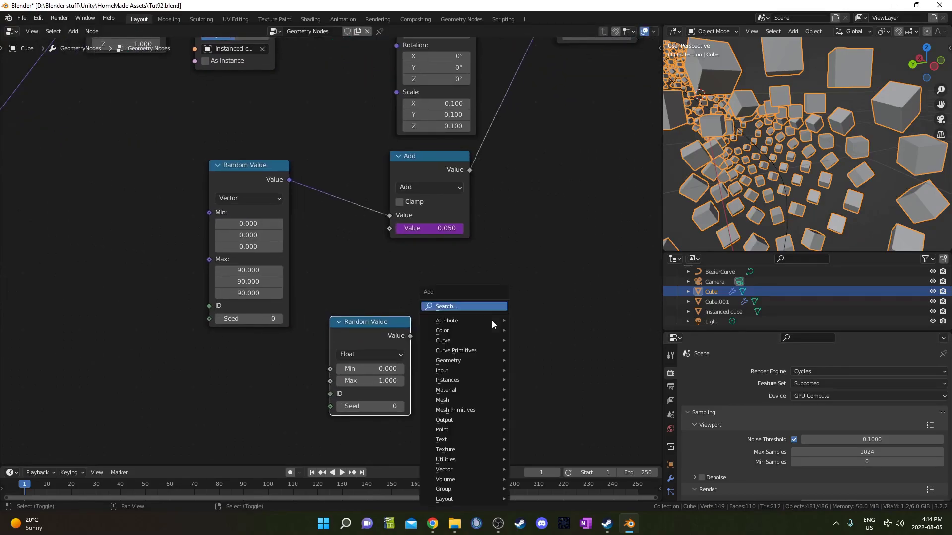
{"action": "left_click", "coordinate": [495, 306]}
{"action": "type", "text": "math"}
{"action": "key", "text": "Return"}
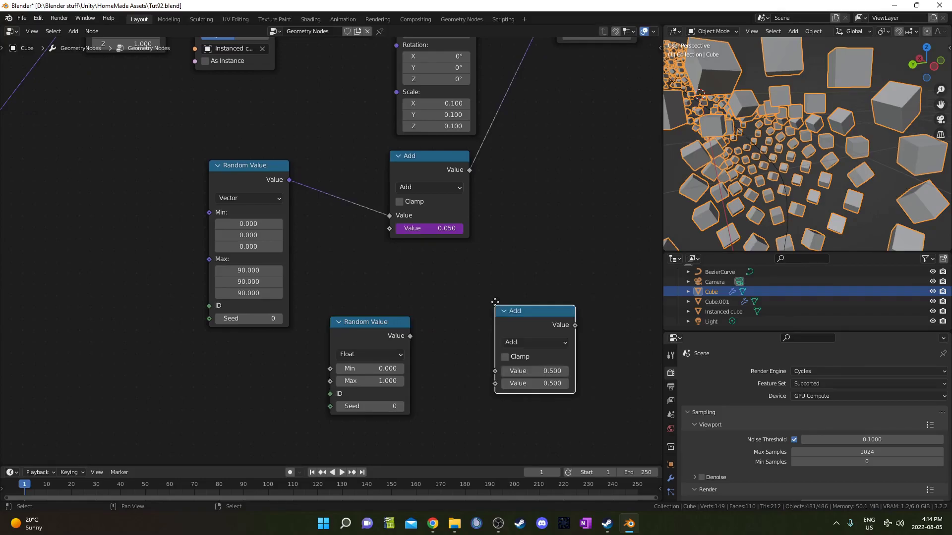
{"action": "left_click", "coordinate": [460, 323]}
{"action": "left_click", "coordinate": [460, 324]}
{"action": "key", "text": "m"}
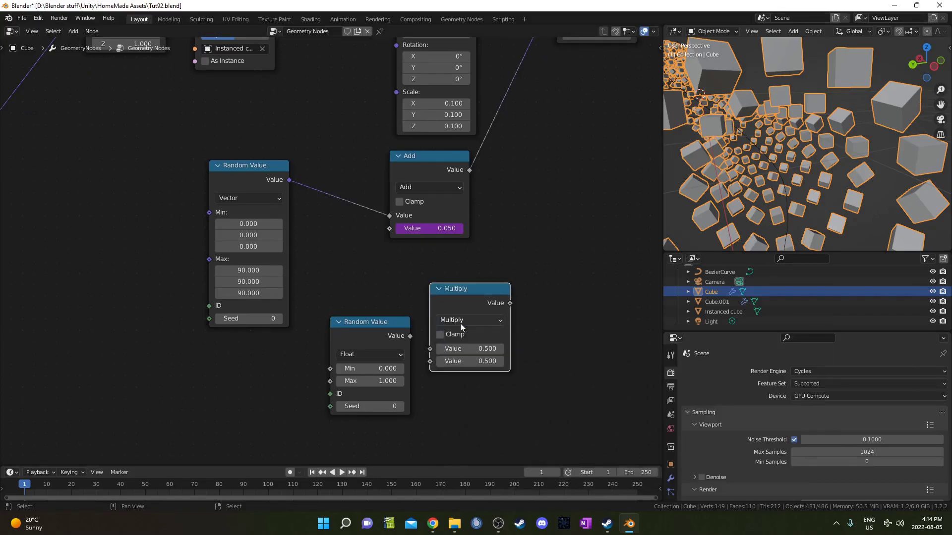
{"action": "left_click_drag", "start_coordinate": [410, 336], "coordinate": [431, 349]}
{"action": "left_click_drag", "start_coordinate": [450, 313], "coordinate": [456, 314]}
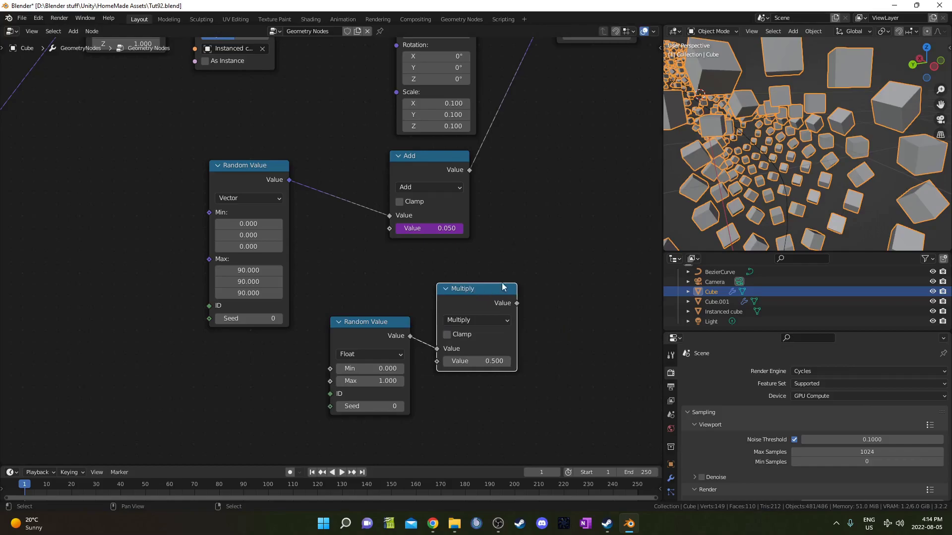
- Link the Multiply node's output to the Scale input of the cubes' Instance on Points node
{"action": "middle_click_drag", "start_coordinate": [518, 297], "coordinate": [493, 377]}
{"action": "left_click_drag", "start_coordinate": [492, 379], "coordinate": [539, 124]}
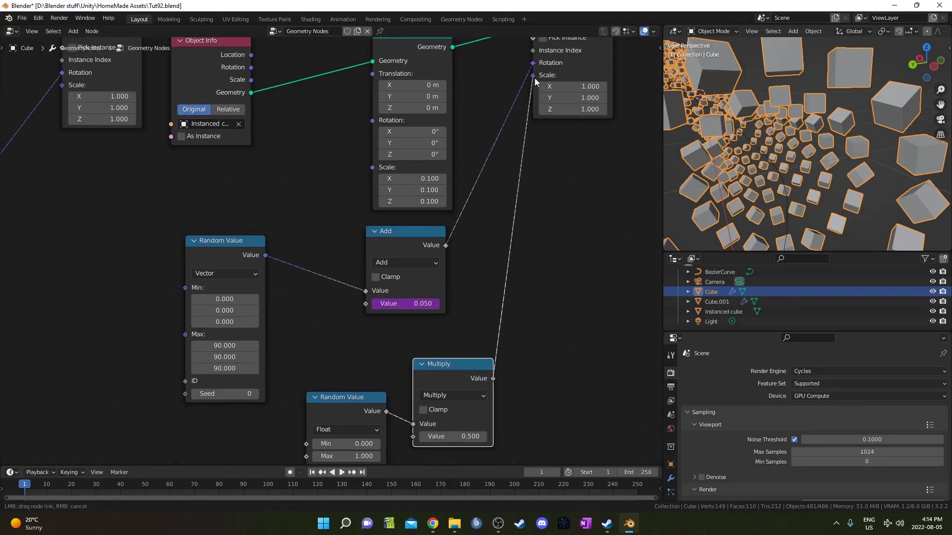
{"action": "left_click_drag", "start_coordinate": [535, 81], "coordinate": [534, 76]}
- Set the Float Random Value node's Min to 0.1 and Max to 2
{"action": "middle_click_drag", "start_coordinate": [365, 418], "coordinate": [414, 308]}
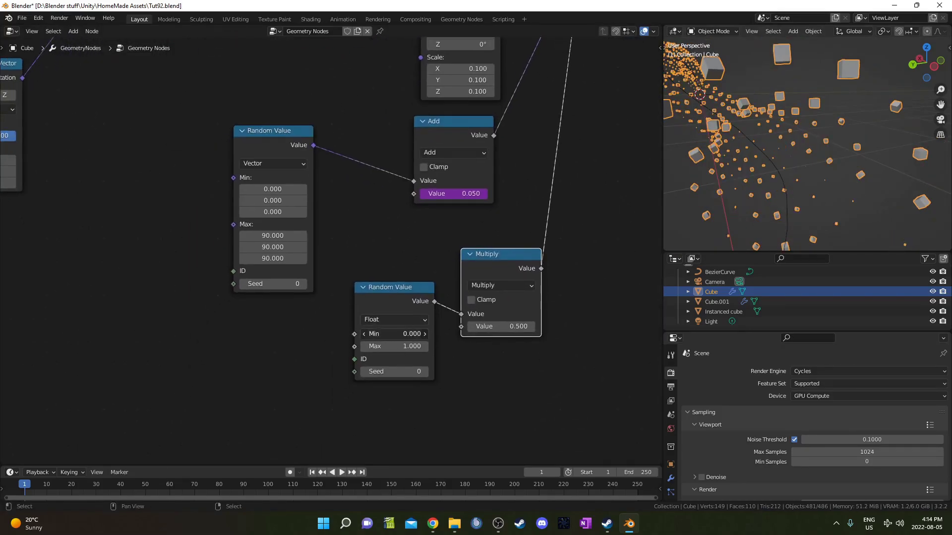
{"action": "type", "text": "0.1"}
{"action": "key", "text": "Tab"}
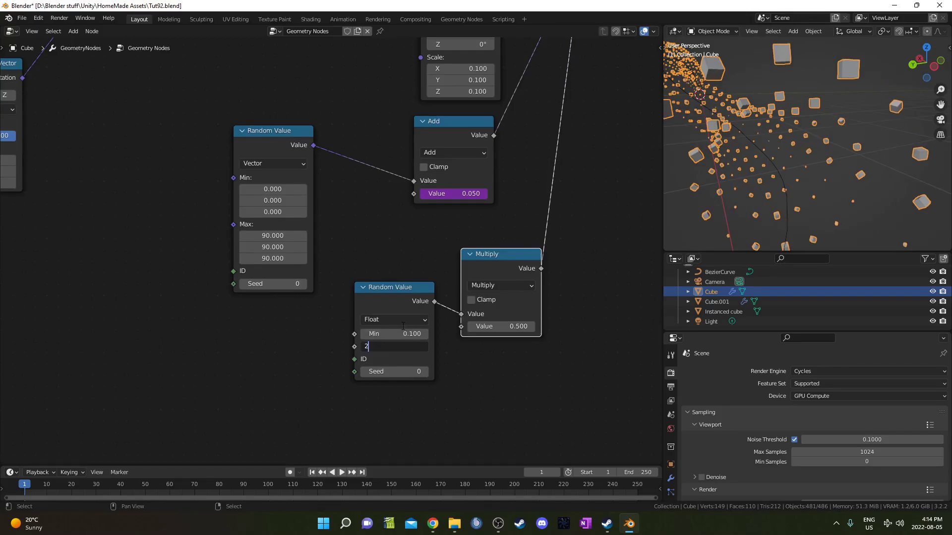
{"action": "key", "text": "Return"}
{"action": "mouse_move", "coordinate": [484, 330]}
{"action": "left_mouse_down"}
{"action": "mouse_move", "coordinate": [534, 329]}
{"action": "mouse_move", "coordinate": [453, 330]}
{"action": "mouse_move", "coordinate": [497, 329]}
{"action": "left_mouse_up"}
{"action": "key", "text": "ctrl+z"}
- Examine the node tree and the randomly scaled cubes along the curve from several angles
{"action": "scroll", "coordinate": [553, 311], "scroll_direction": "down", "scroll_amount": 3}
{"action": "middle_click_drag", "start_coordinate": [474, 316], "coordinate": [508, 289]}
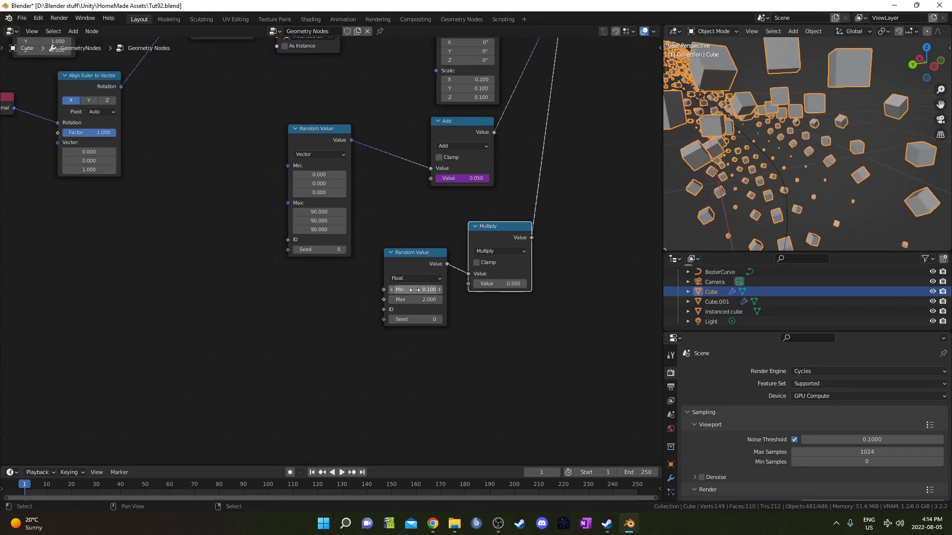
{"action": "middle_click_drag", "start_coordinate": [519, 297], "coordinate": [514, 312]}
{"action": "scroll", "coordinate": [819, 139], "scroll_direction": "down", "scroll_amount": 8}
{"action": "middle_click_drag", "start_coordinate": [806, 139], "coordinate": [796, 194]}
{"action": "scroll", "coordinate": [820, 147], "scroll_direction": "up", "scroll_amount": 3}
{"action": "scroll", "coordinate": [820, 147], "scroll_direction": "up", "scroll_amount": 4}
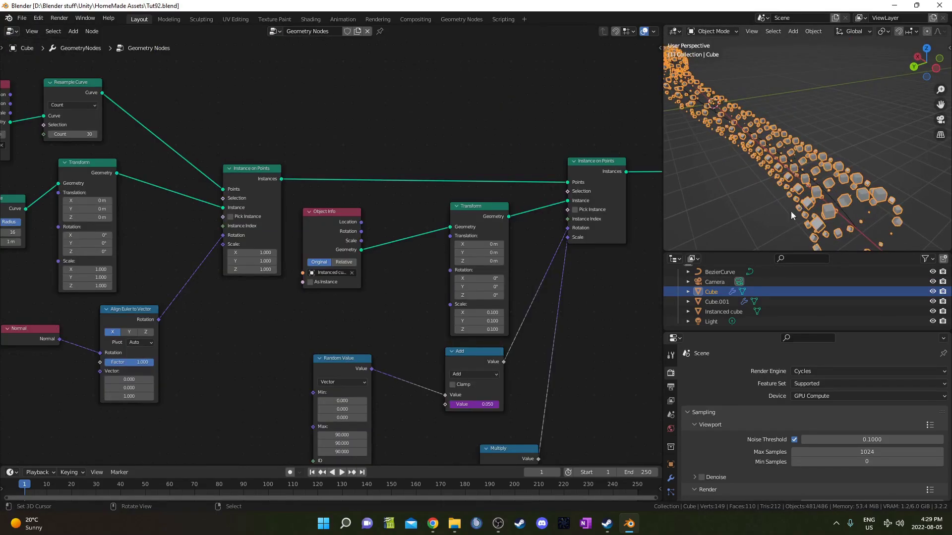
{"action": "mouse_move", "coordinate": [779, 188]}
{"action": "middle_mouse_down"}
{"action": "mouse_move", "coordinate": [765, 165]}
{"action": "mouse_move", "coordinate": [774, 174]}
{"action": "middle_mouse_up"}
{"action": "scroll", "coordinate": [319, 252], "scroll_direction": "down", "scroll_amount": 2}
{"action": "scroll", "coordinate": [318, 251], "scroll_direction": "down", "scroll_amount": 1}
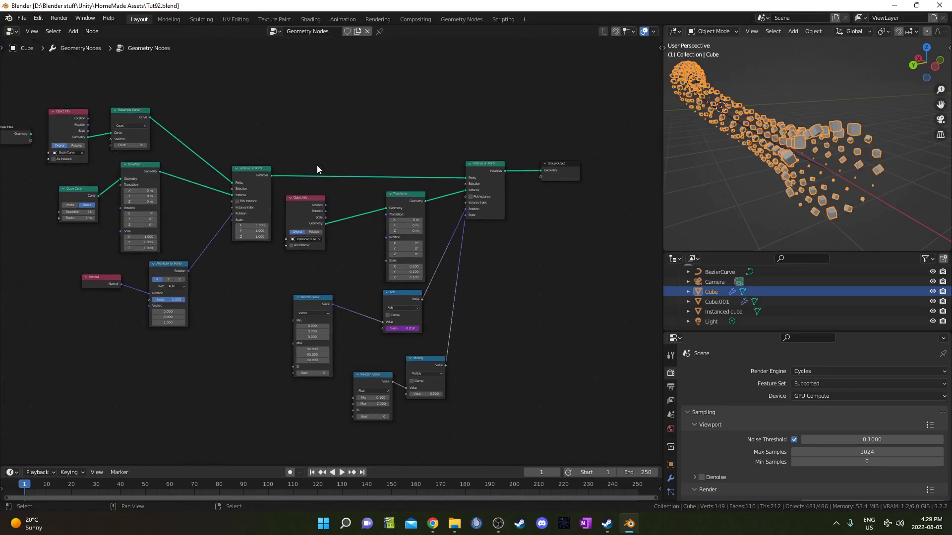
- Move all cube-instancing nodes away together to open a gap after the first Instance on Points node
{"action": "left_click_drag", "start_coordinate": [317, 165], "coordinate": [554, 409]}
{"action": "key", "text": "g"}
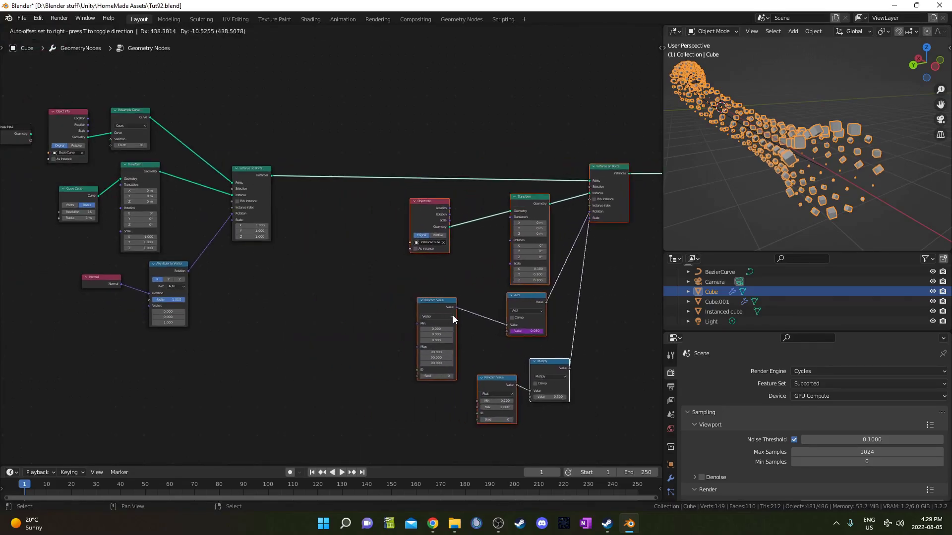
{"action": "left_click", "coordinate": [453, 315]}
- Insert a Rotate Instances node on the link between the two Instance on Points nodes
{"action": "scroll", "coordinate": [363, 293], "scroll_direction": "up", "scroll_amount": 4}
{"action": "key", "text": "shift+a"}
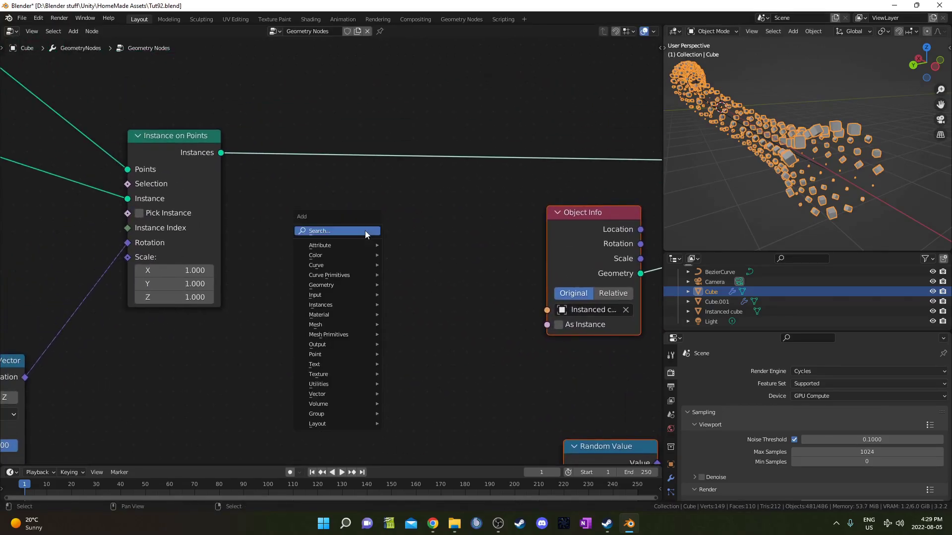
{"action": "left_click", "coordinate": [365, 230]}
{"action": "type", "text": "rotate"}
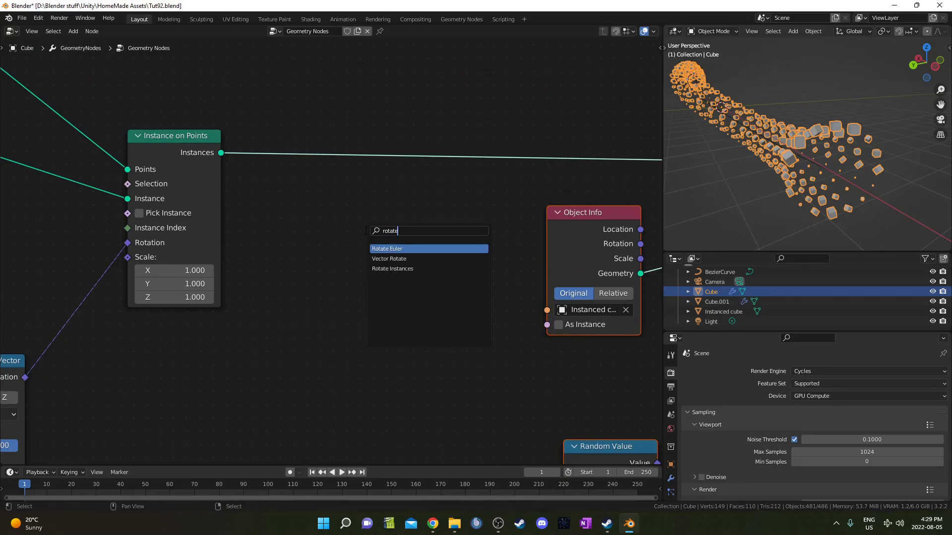
{"action": "key", "text": "Down"}
{"action": "key", "text": "Down"}
{"action": "key", "text": "Return"}
{"action": "left_click", "coordinate": [477, 113]}
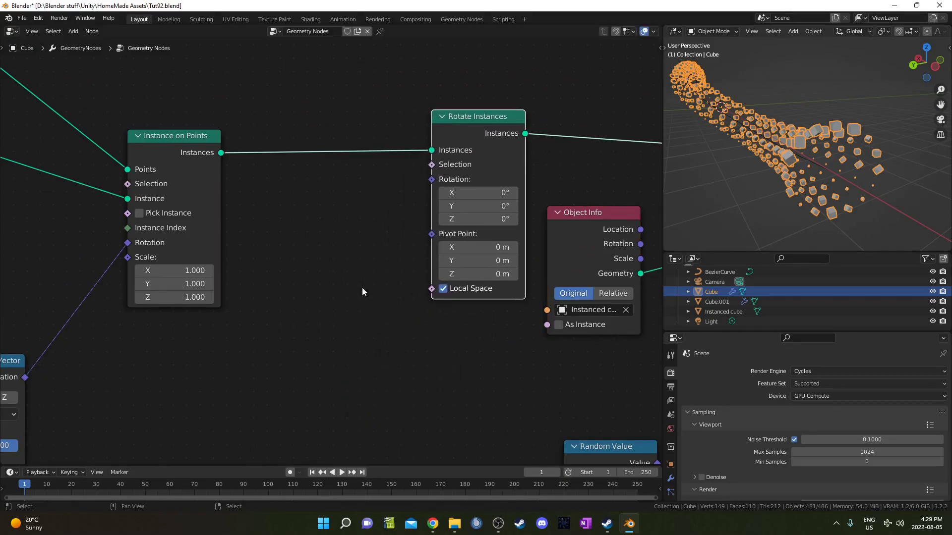
- Add a Noise Texture node and link its Color output to the Rotation input of Rotate Instances
{"action": "key", "text": "shift+a"}
{"action": "left_click", "coordinate": [362, 292]}
{"action": "type", "text": "noise"}
{"action": "key", "text": "Return"}
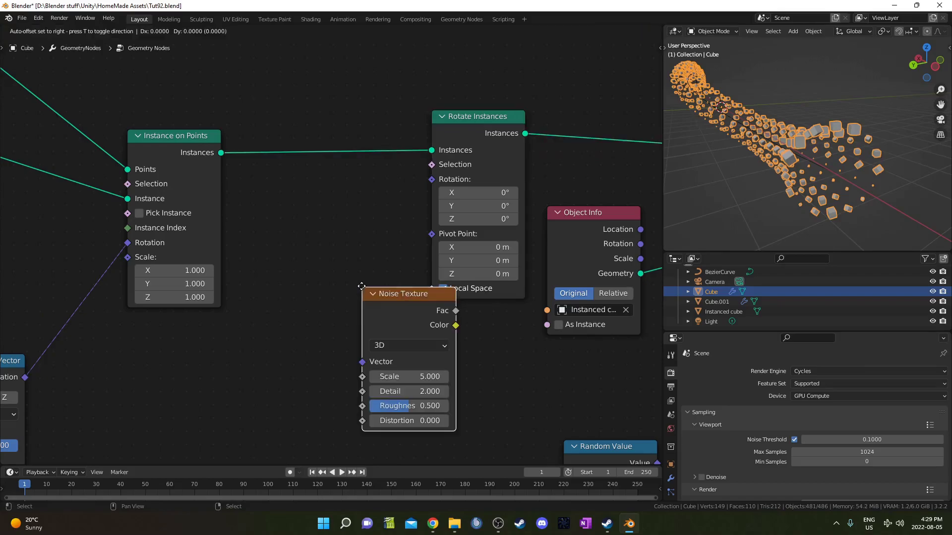
{"action": "left_click", "coordinate": [230, 339]}
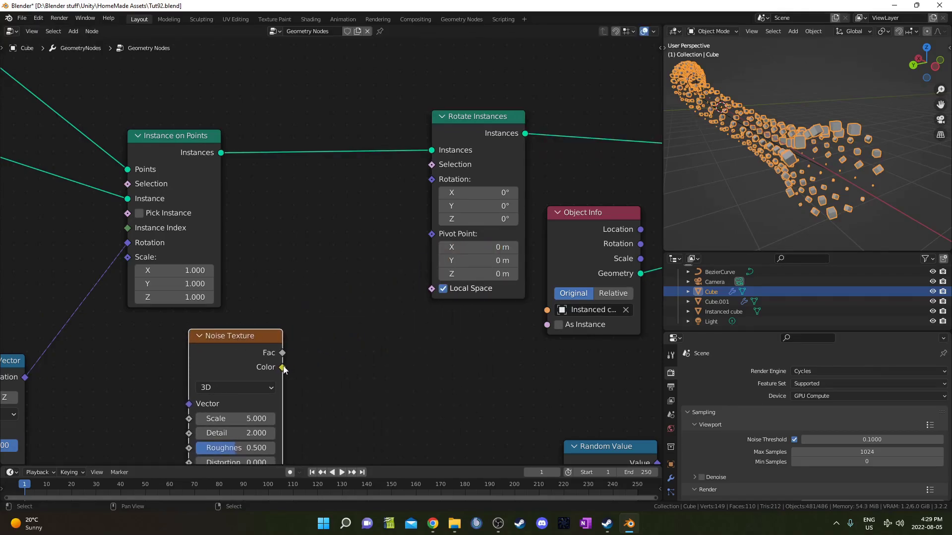
{"action": "left_click_drag", "start_coordinate": [382, 256], "coordinate": [432, 183]}
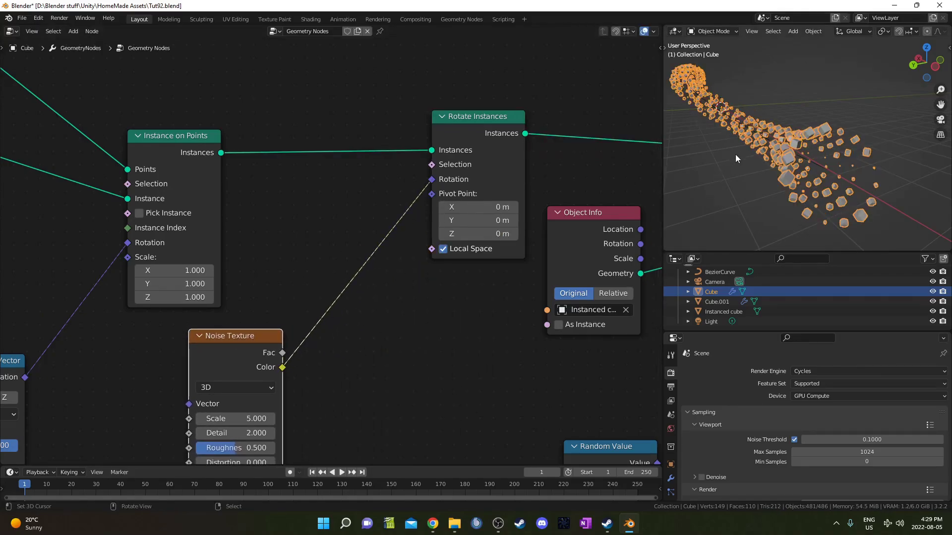
{"action": "middle_click_drag", "start_coordinate": [736, 154], "coordinate": [737, 192]}
- Insert a Vector Math node on the link between Noise Texture's Color output and Rotate Instances' Rotation input
{"action": "middle_click_drag", "start_coordinate": [381, 342], "coordinate": [421, 302]}
{"action": "key", "text": "shift+a"}
{"action": "left_click", "coordinate": [422, 302]}
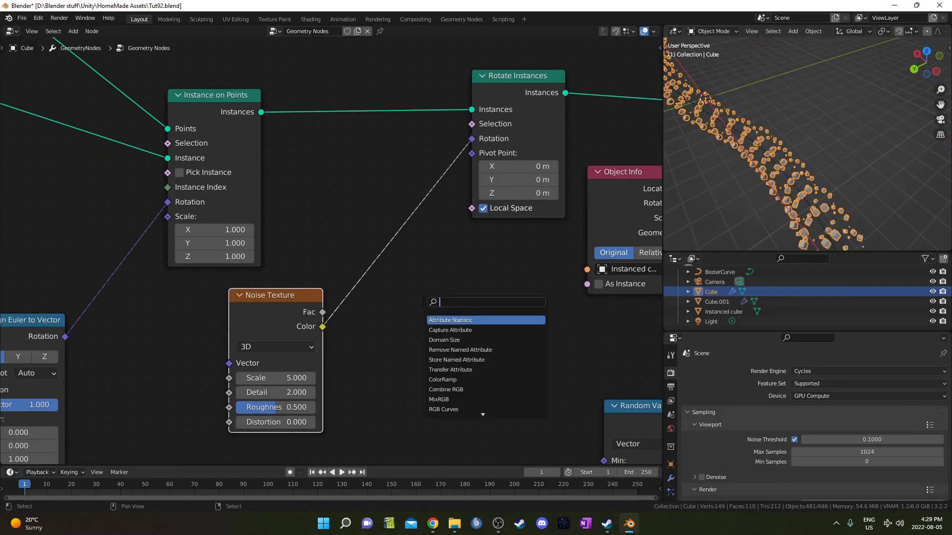
{"action": "type", "text": "vec"}
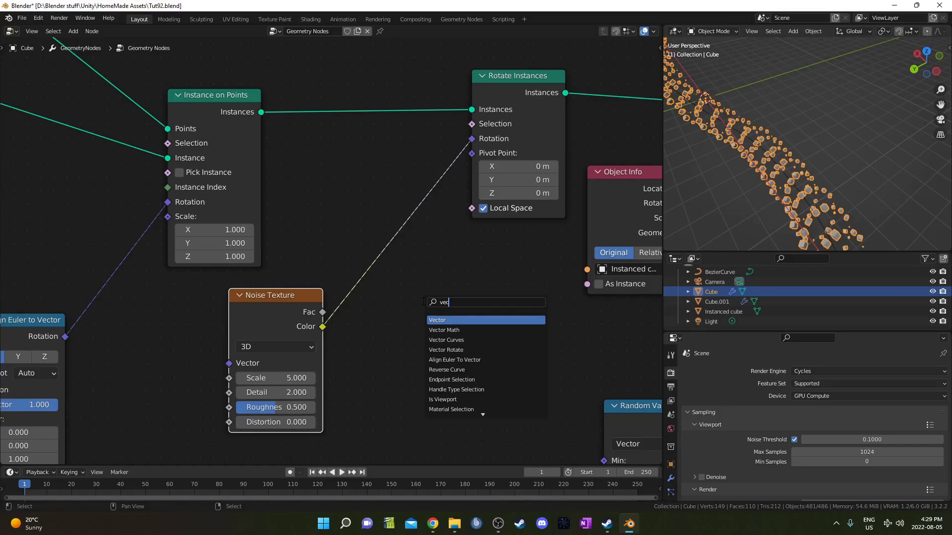
{"action": "left_click", "coordinate": [443, 329]}
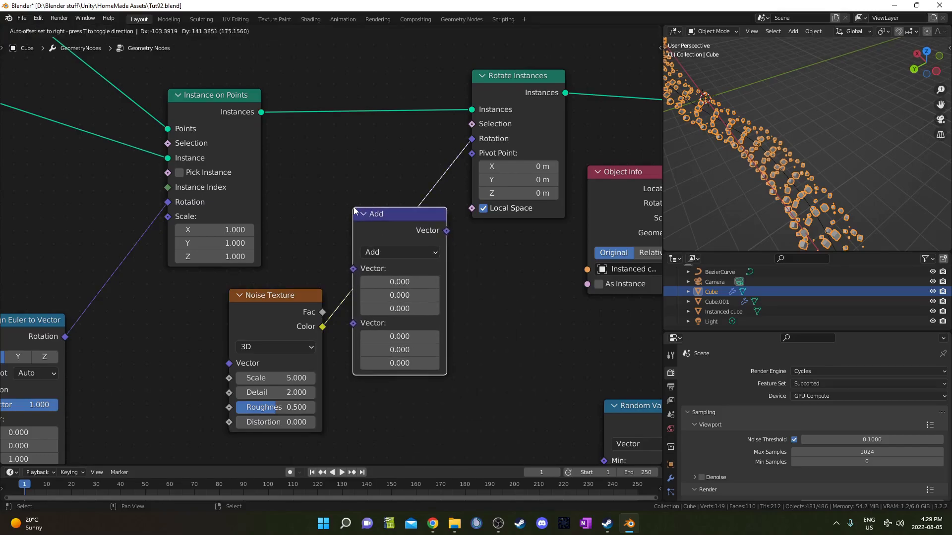
{"action": "left_click", "coordinate": [430, 249]}
- Switch the new Vector Math node to Multiply and set the third component of its second vector to 7.4
{"action": "left_click", "coordinate": [430, 250]}
{"action": "key", "text": "m"}
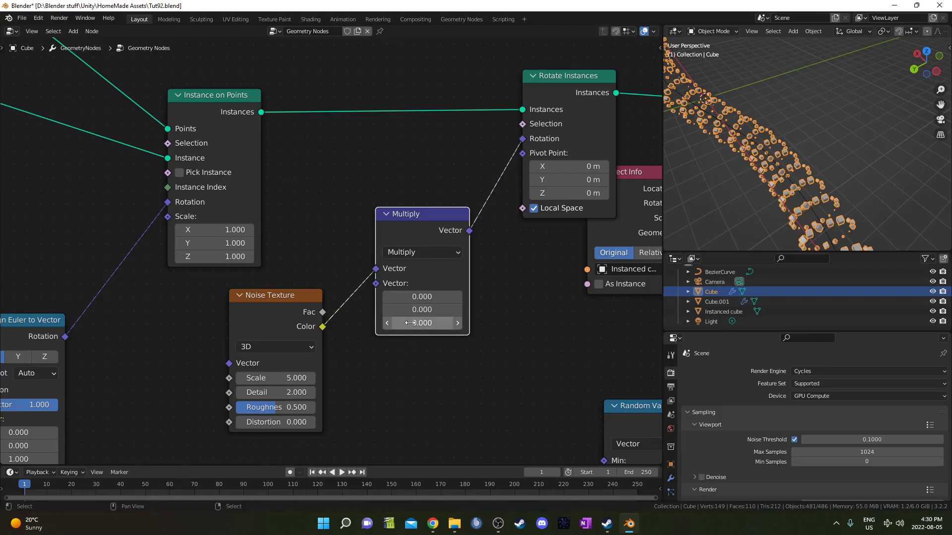
{"action": "left_click_drag", "start_coordinate": [410, 323], "coordinate": [436, 323]}
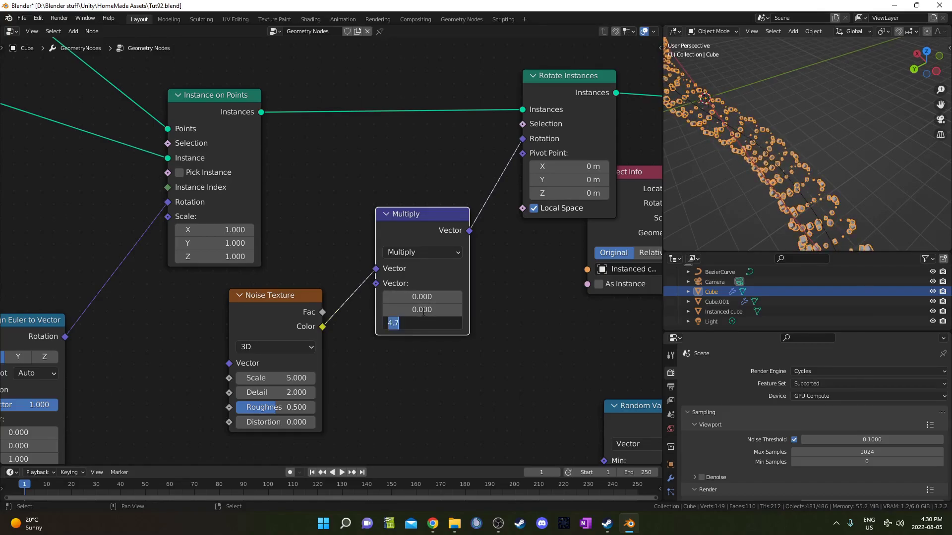
{"action": "key", "text": "Return"}
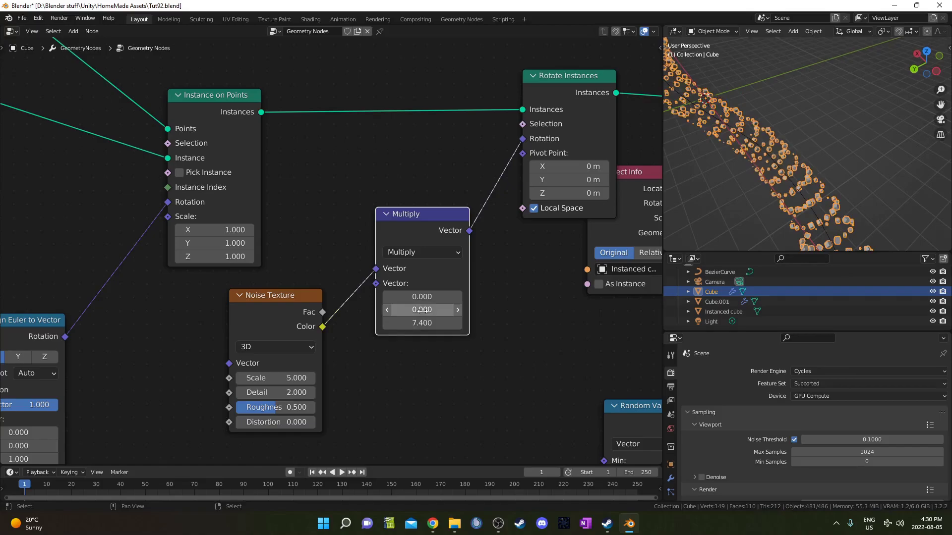
{"action": "middle_click_drag", "start_coordinate": [712, 241], "coordinate": [776, 198]}
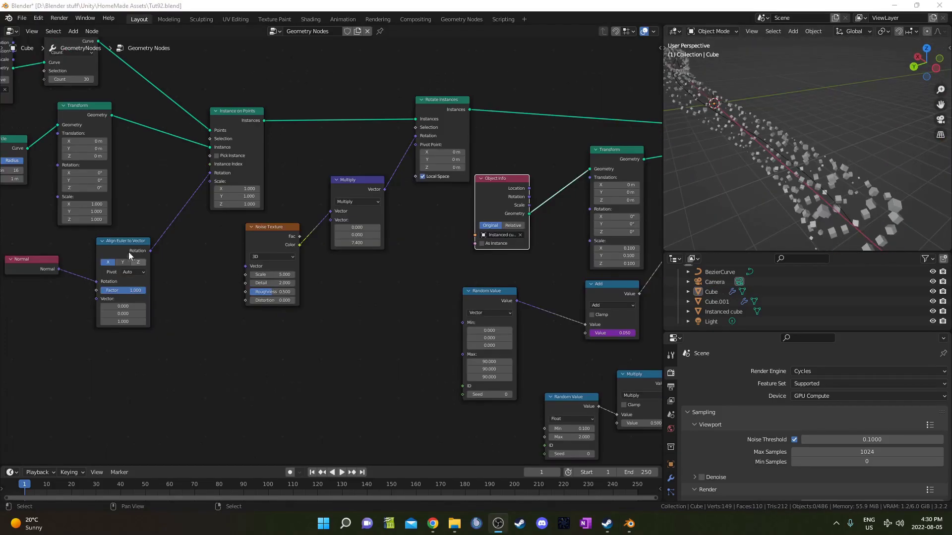
- Drive the Z rotation of the Curve Circle's Transform node with #frame/100 and play the animation to check the spin
{"action": "middle_click_drag", "start_coordinate": [129, 252], "coordinate": [227, 275]}
{"action": "scroll", "coordinate": [227, 274], "scroll_direction": "up", "scroll_amount": 2}
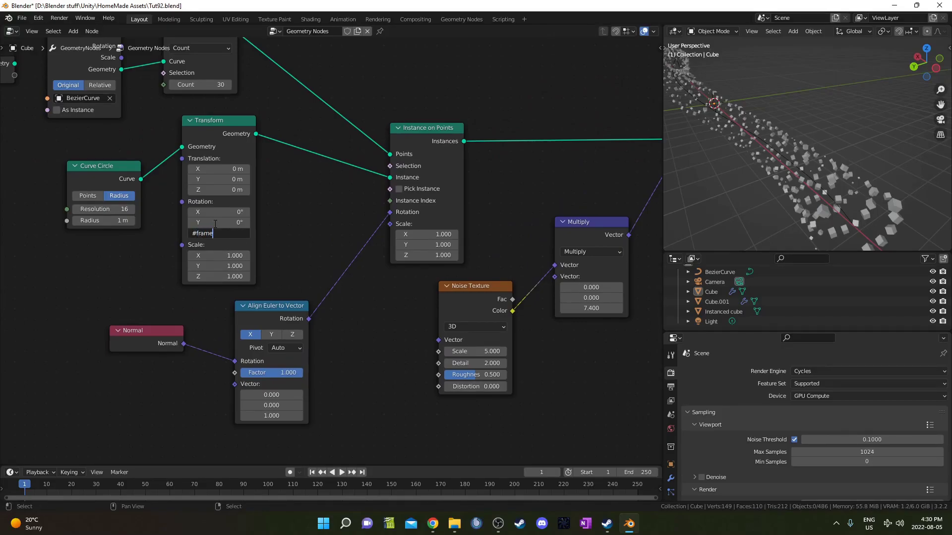
{"action": "type", "text": "00"}
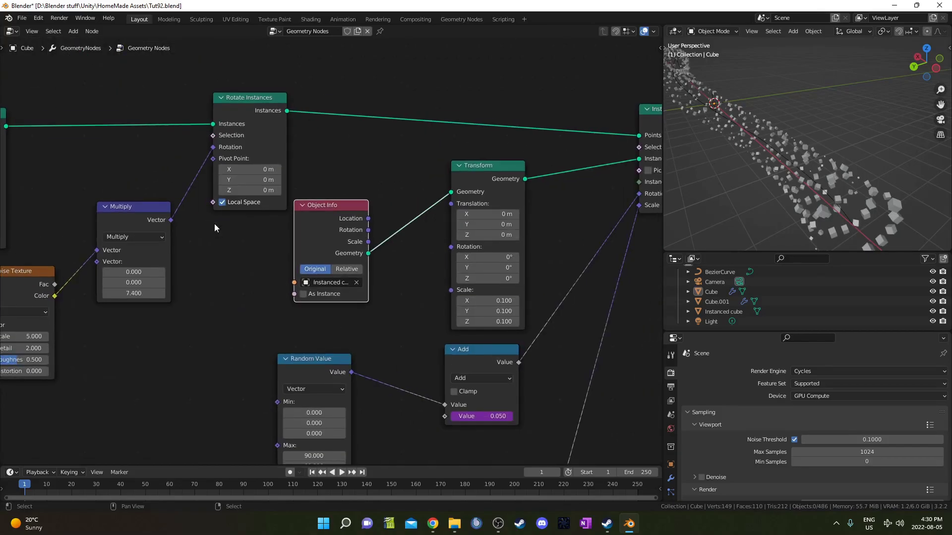
{"action": "middle_click_drag", "start_coordinate": [221, 214], "coordinate": [293, 213]}
{"action": "mouse_move", "coordinate": [391, 227]}
{"action": "middle_mouse_down"}
{"action": "mouse_move", "coordinate": [479, 227]}
{"action": "mouse_move", "coordinate": [380, 238]}
{"action": "middle_mouse_up"}
{"action": "mouse_move", "coordinate": [777, 185]}
{"action": "middle_mouse_down"}
{"action": "mouse_move", "coordinate": [783, 175]}
{"action": "mouse_move", "coordinate": [769, 169]}
{"action": "middle_mouse_up"}
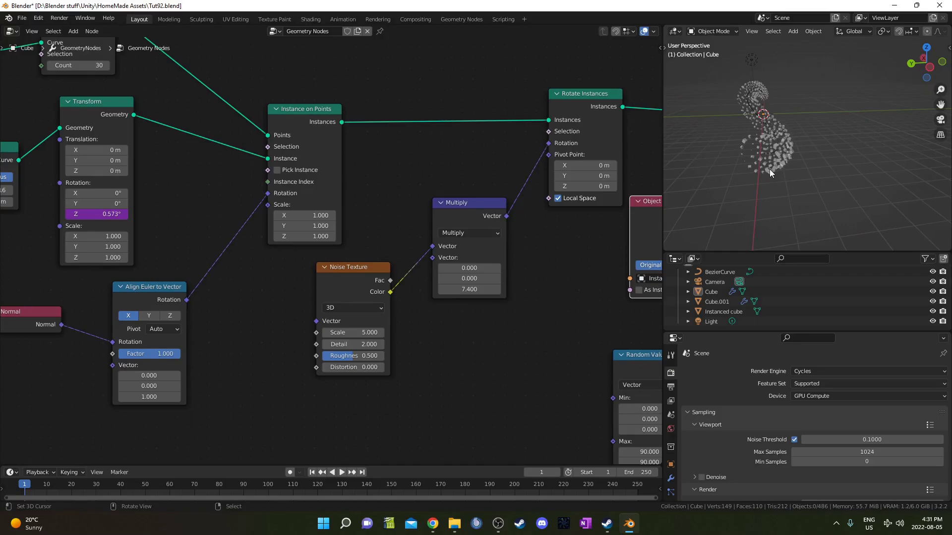
{"action": "key", "text": "space"}
{"action": "middle_click_drag", "start_coordinate": [804, 195], "coordinate": [798, 169]}
{"action": "scroll", "coordinate": [825, 177], "scroll_direction": "up", "scroll_amount": 4}
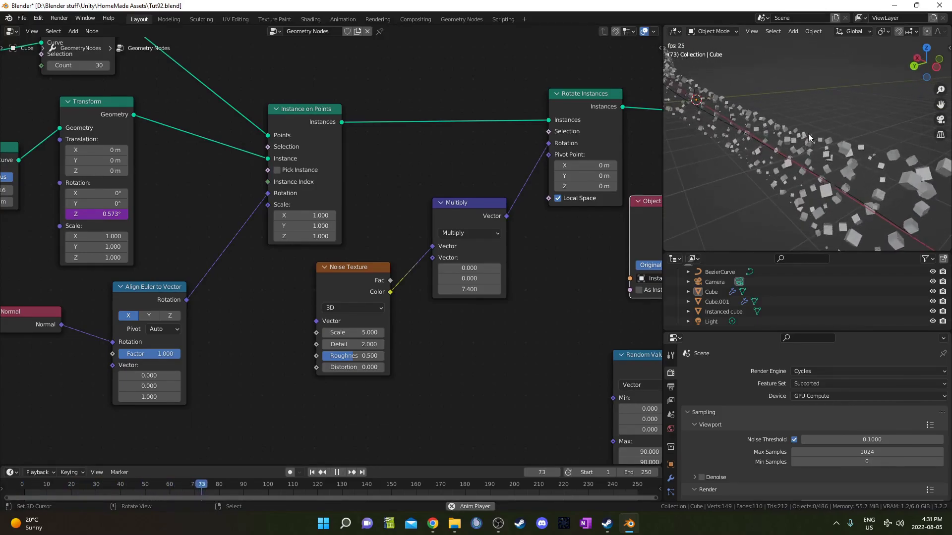
{"action": "mouse_move", "coordinate": [798, 153]}
{"action": "middle_mouse_down"}
{"action": "mouse_move", "coordinate": [816, 172]}
{"action": "mouse_move", "coordinate": [809, 150]}
{"action": "middle_mouse_up"}
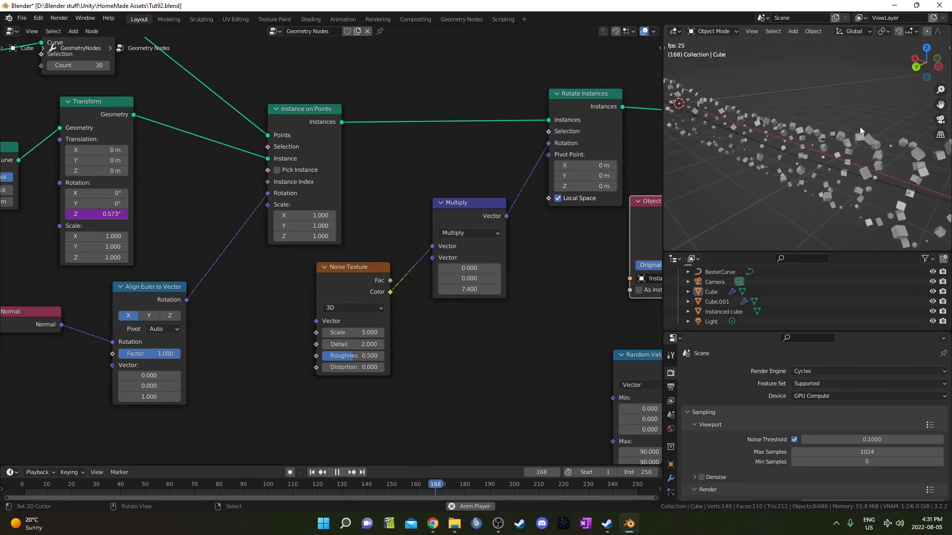
- Insert a Transform node on the link between Resample Curve and the first Instance on Points node
{"action": "scroll", "coordinate": [437, 188], "scroll_direction": "down", "scroll_amount": 2}
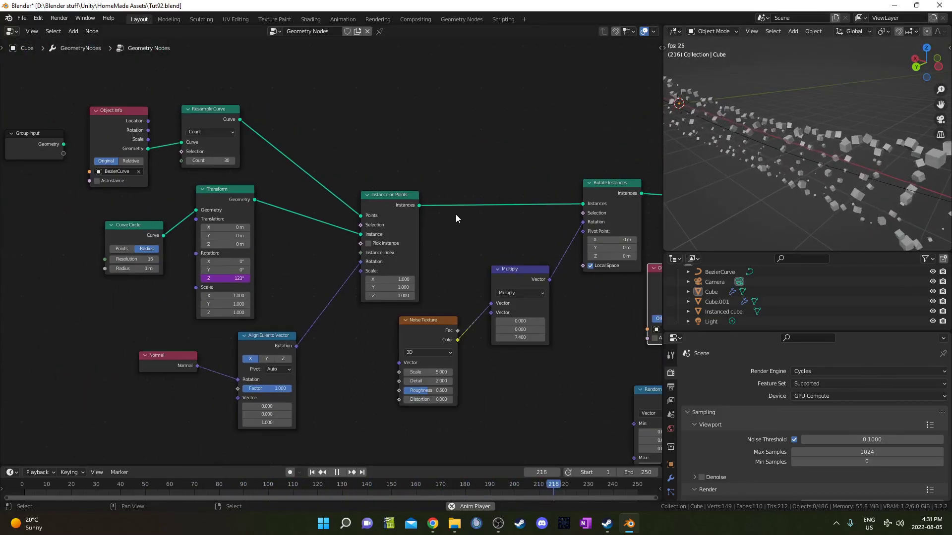
{"action": "key", "text": "shift+a"}
{"action": "type", "text": "tran"}
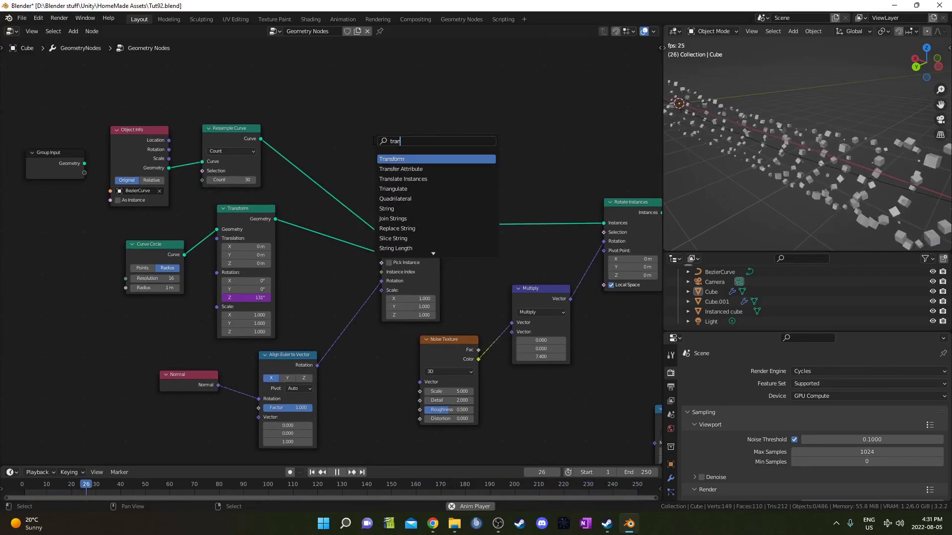
{"action": "key", "text": "Return"}
{"action": "left_click", "coordinate": [355, 91]}
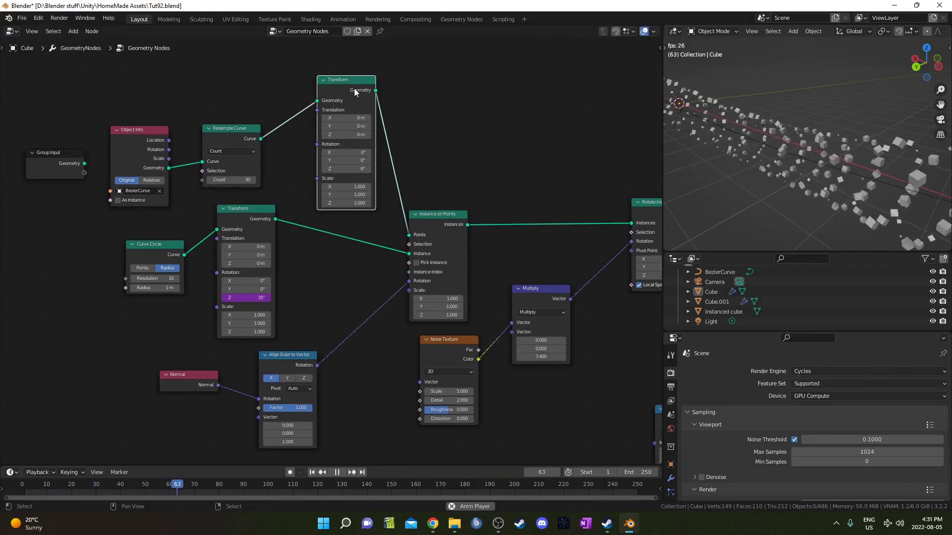
- Animate the new Transform node's Z rotation with a divided #frame driver, review the playback in the viewport and stop it
{"action": "left_click", "coordinate": [342, 169]}
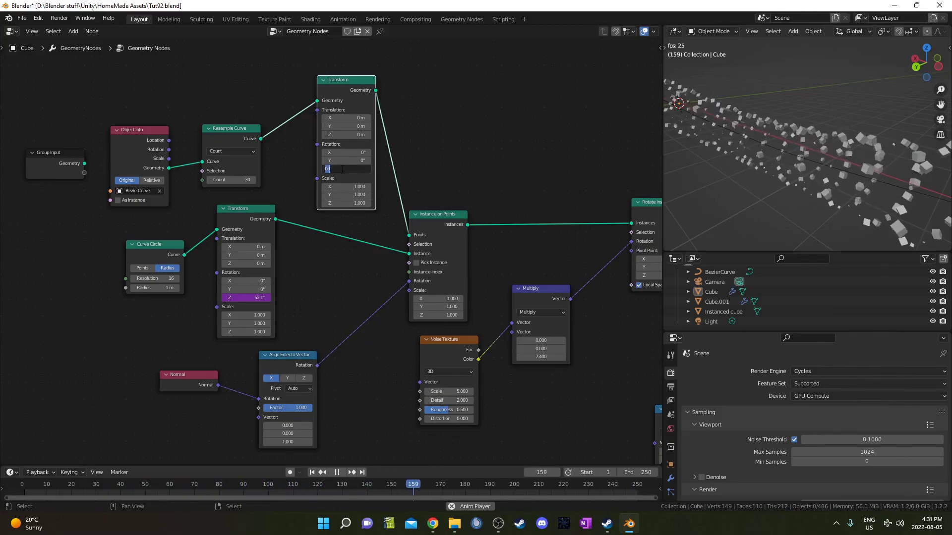
{"action": "type", "text": "#f"}
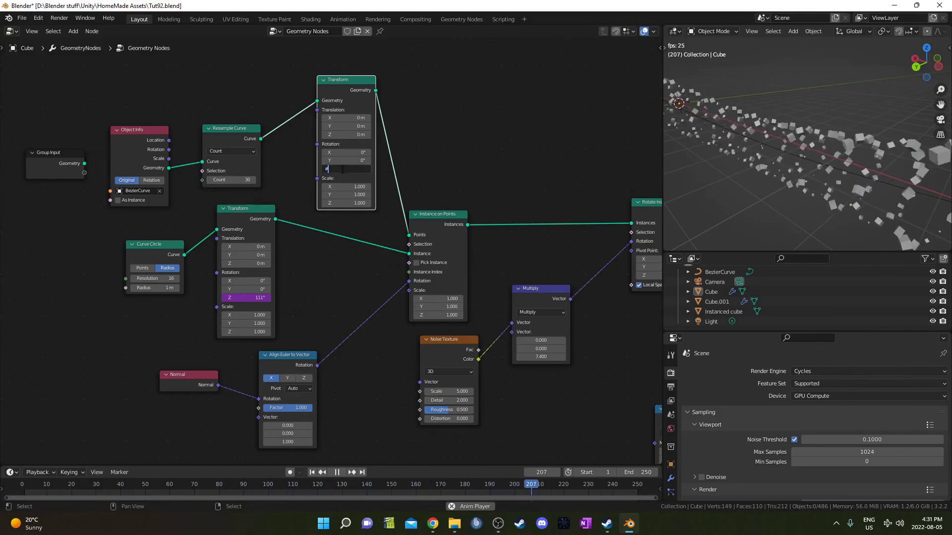
{"action": "type", "text": "rame/1000"}
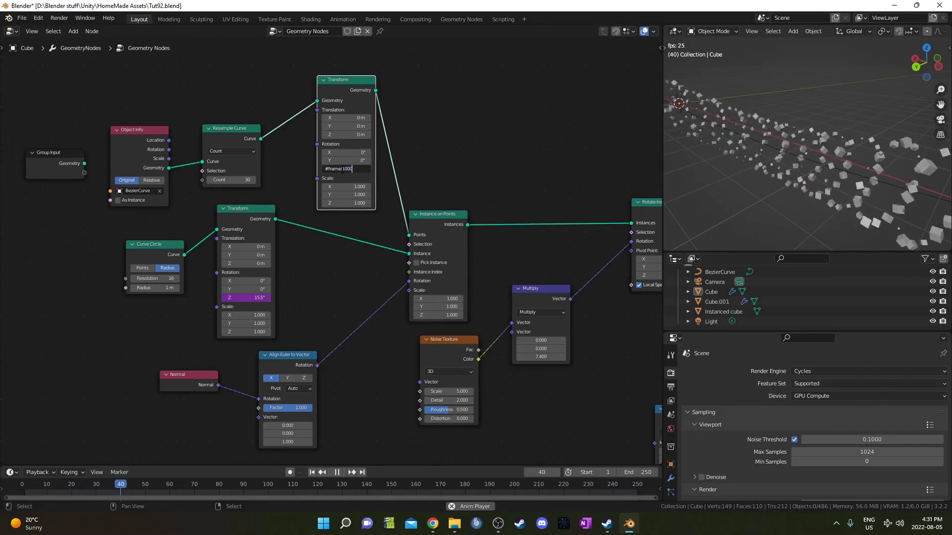
{"action": "key", "text": "Return"}
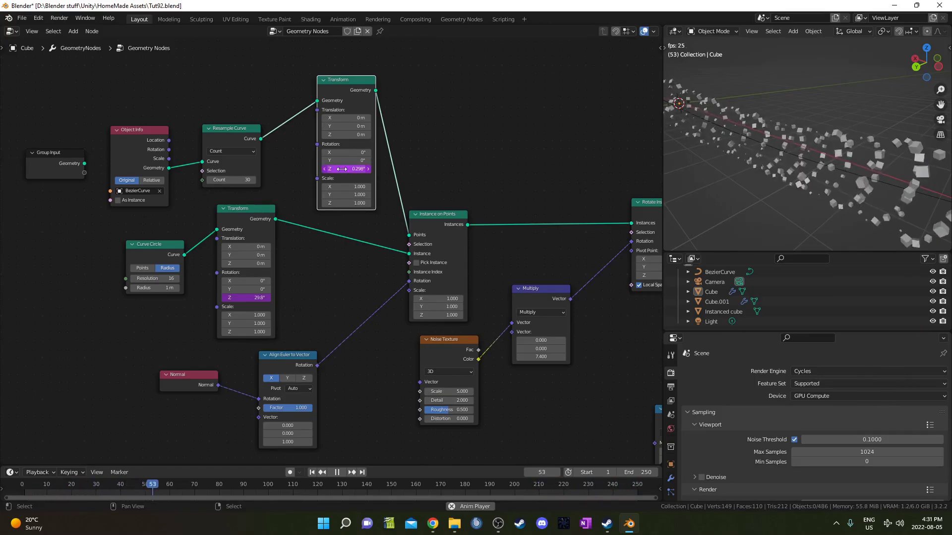
{"action": "mouse_move", "coordinate": [867, 212]}
{"action": "middle_mouse_down"}
{"action": "mouse_move", "coordinate": [844, 210]}
{"action": "mouse_move", "coordinate": [858, 211]}
{"action": "middle_mouse_up"}
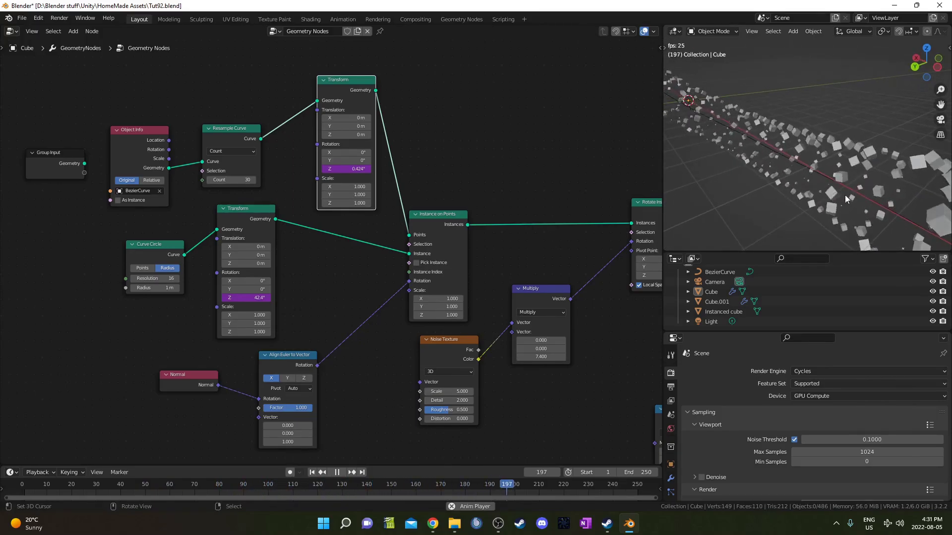
{"action": "middle_click_drag", "start_coordinate": [858, 183], "coordinate": [850, 185]}
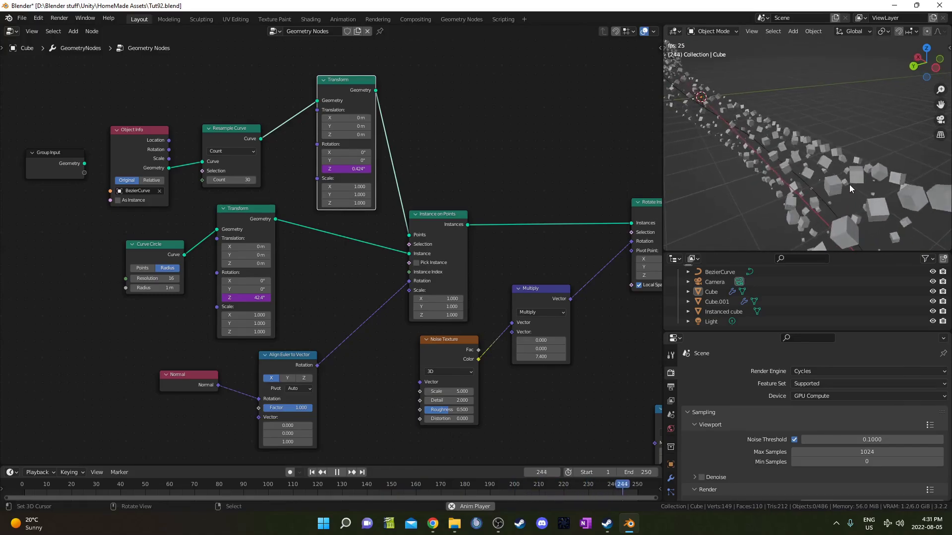
{"action": "middle_click_drag", "start_coordinate": [805, 143], "coordinate": [799, 185]}
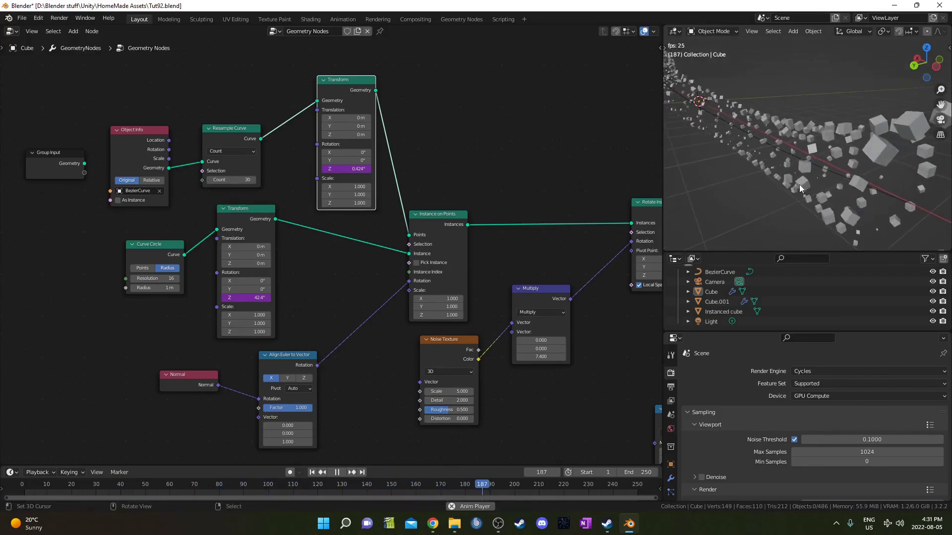
{"action": "key", "text": "space"}
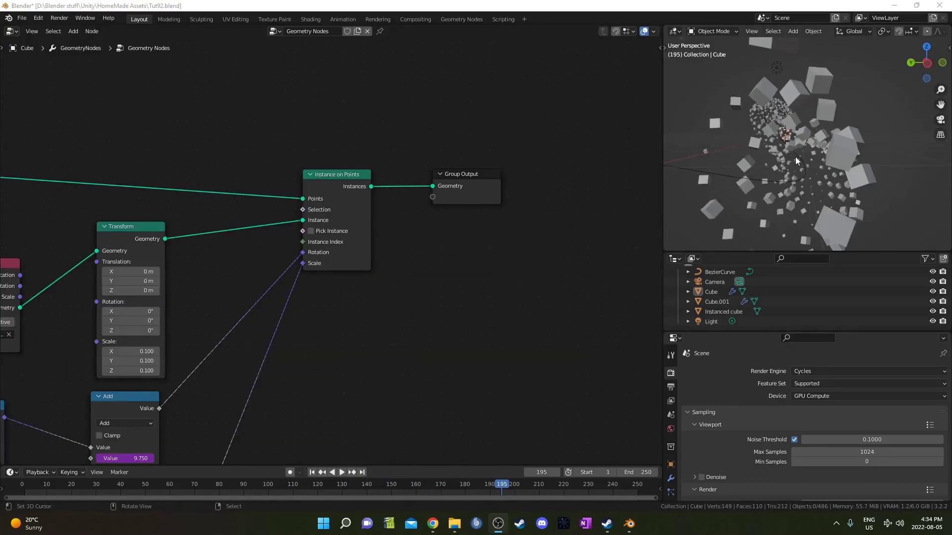
- Select the Instanced cube object, frame it in the viewport and add a Bevel modifier to it
{"action": "left_click", "coordinate": [797, 93]}
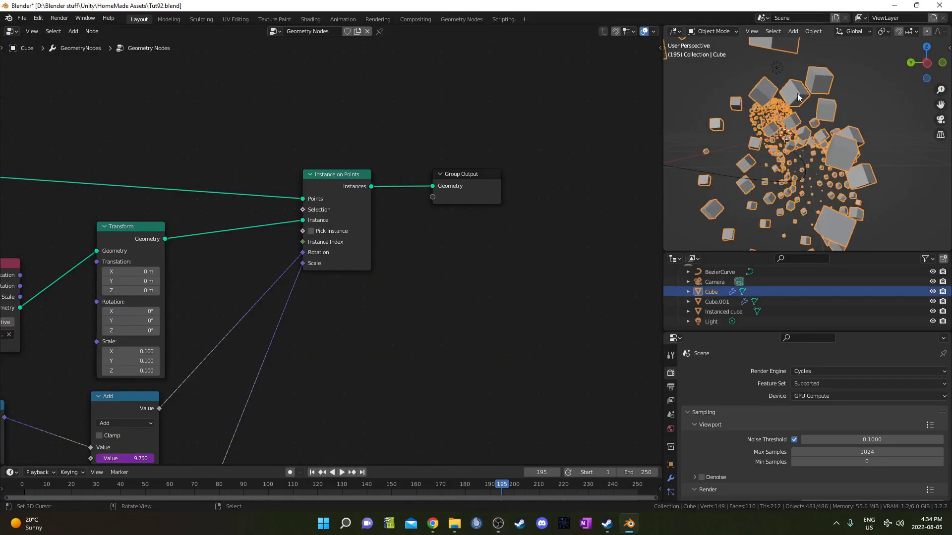
{"action": "left_click", "coordinate": [713, 313]}
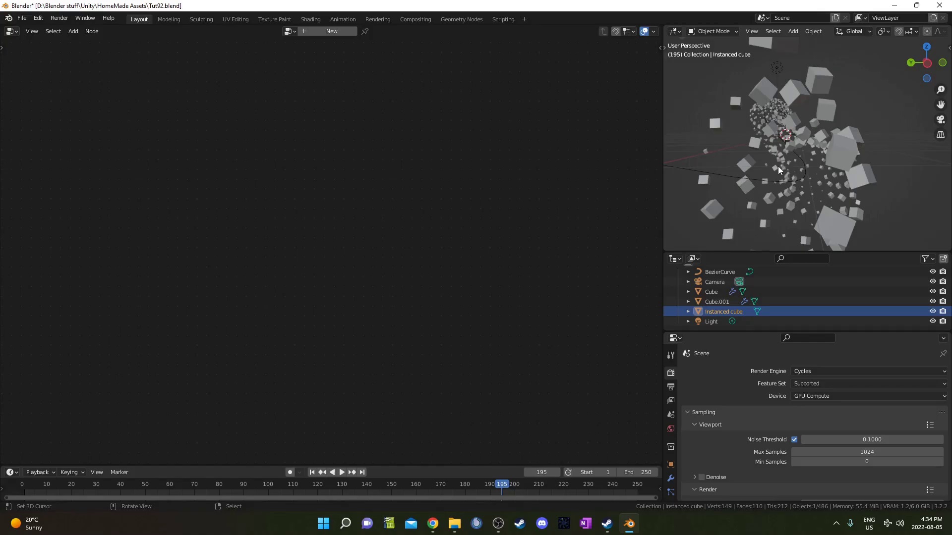
{"action": "key", "text": "KP_Decimal"}
{"action": "scroll", "coordinate": [777, 166], "scroll_direction": "down", "scroll_amount": 5}
{"action": "middle_click_drag", "start_coordinate": [796, 197], "coordinate": [822, 210]}
{"action": "left_click", "coordinate": [671, 478]}
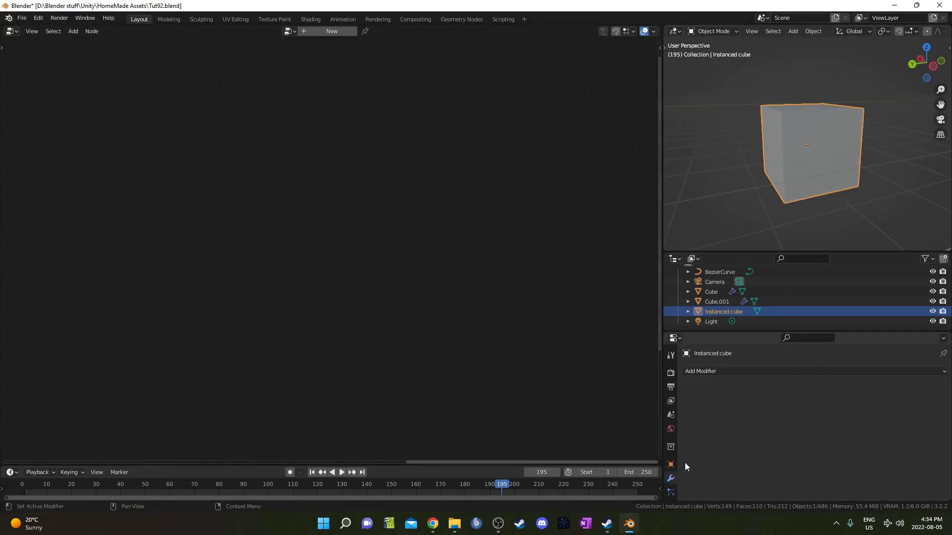
{"action": "left_click", "coordinate": [730, 372]}
{"action": "left_click", "coordinate": [756, 175]}
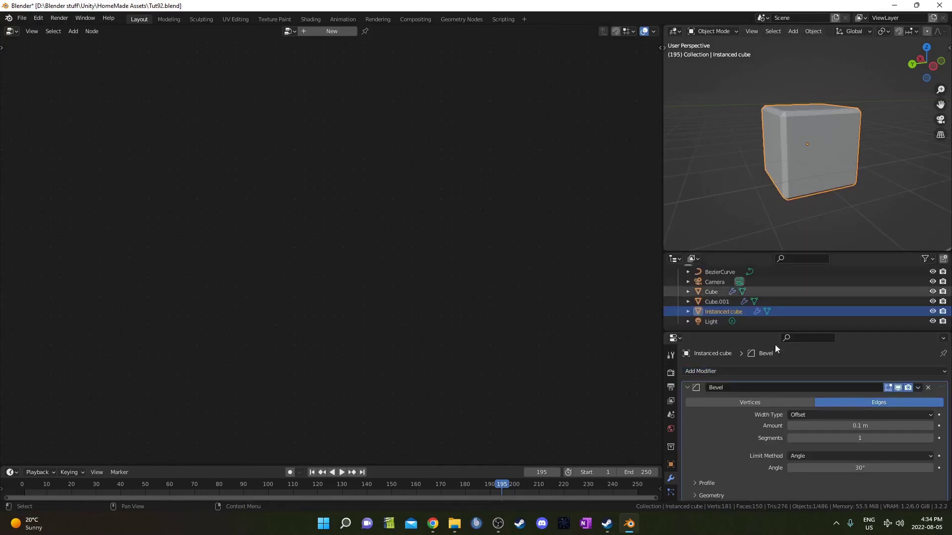
- Set the Instanced cube's Bevel amount to 0.05 m with 2 segments and inspect its edges
{"action": "left_click", "coordinate": [824, 426]}
{"action": "type", "text": ".0"}
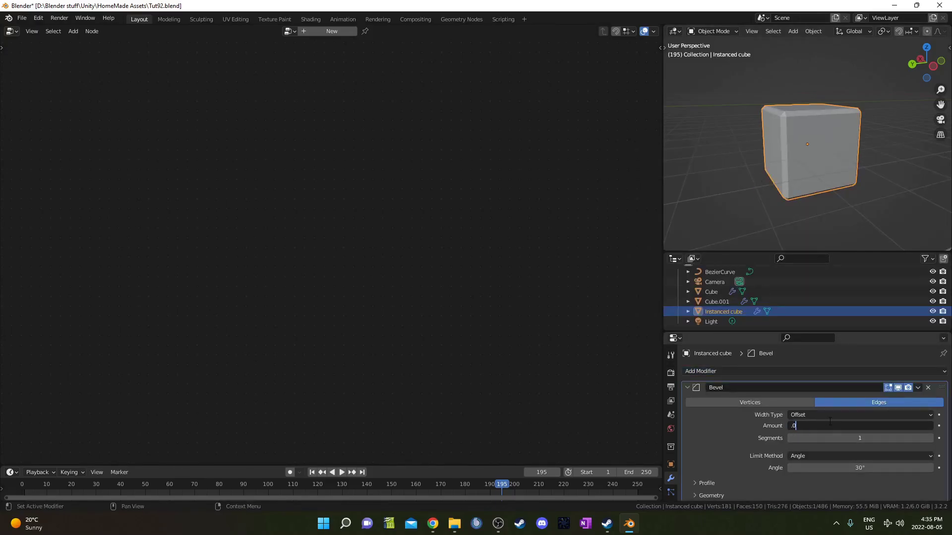
{"action": "type", "text": "5"}
{"action": "key", "text": "Tab"}
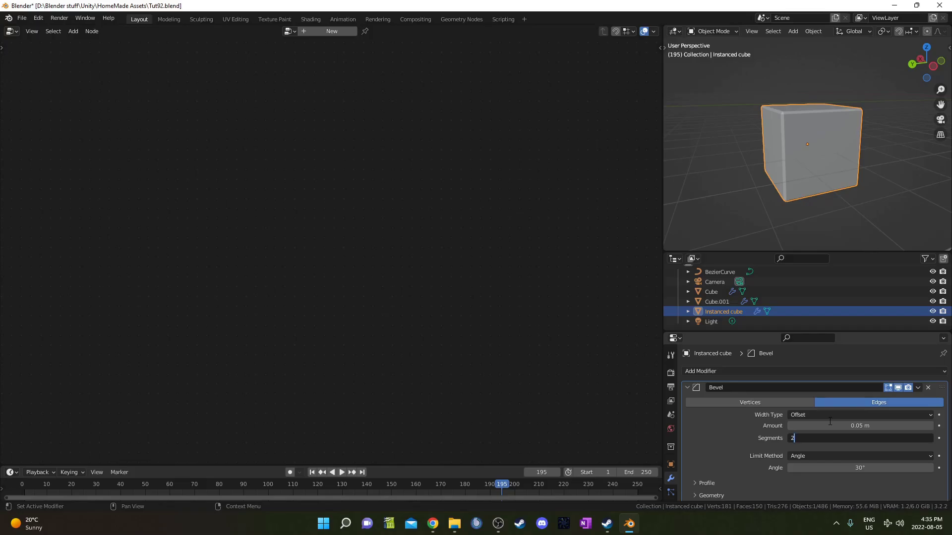
{"action": "type", "text": "2"}
{"action": "key", "text": "Return"}
{"action": "middle_click_drag", "start_coordinate": [844, 95], "coordinate": [817, 126]}
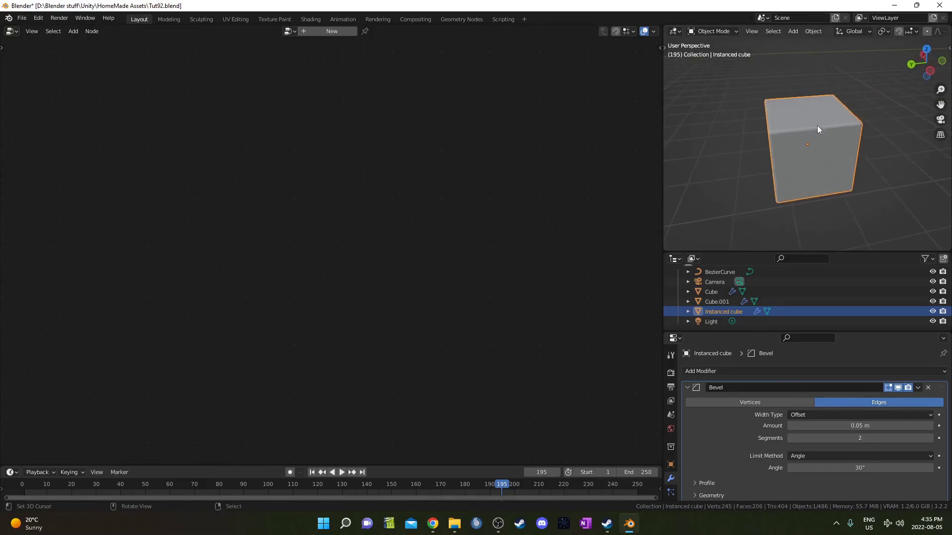
{"action": "right_click", "coordinate": [789, 131]}
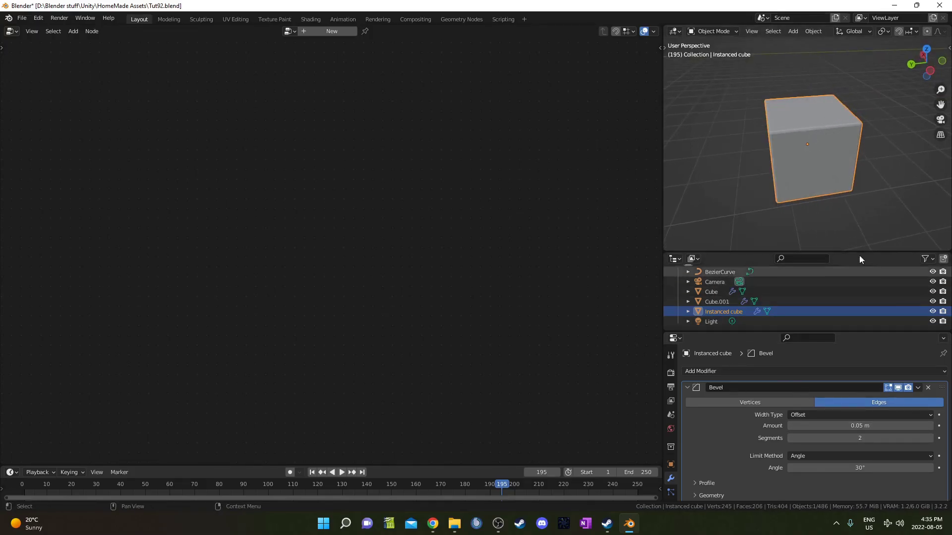
- Select the Cube object and insert a Set Shade Smooth node between the final Instance on Points and Group Output
{"action": "left_click", "coordinate": [716, 291]}
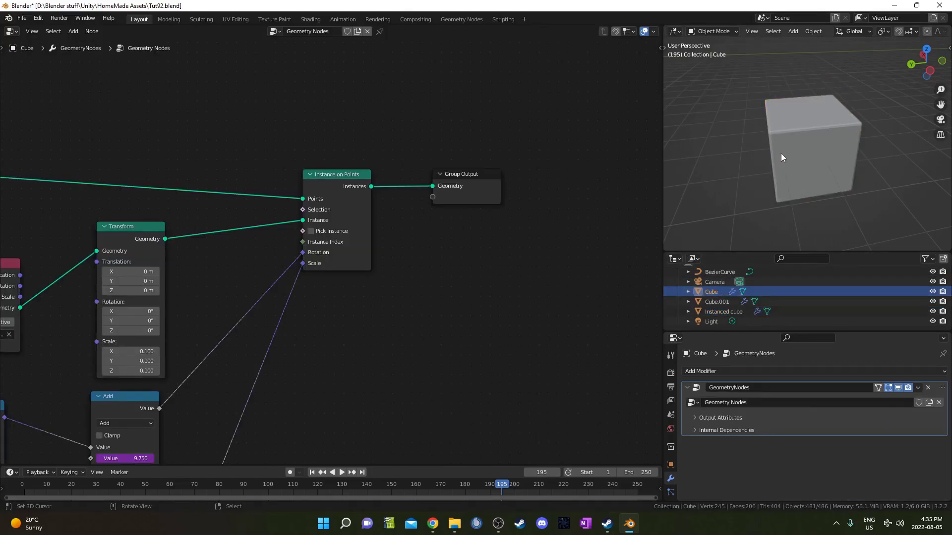
{"action": "key", "text": "KP_Decimal"}
{"action": "scroll", "coordinate": [777, 147], "scroll_direction": "up", "scroll_amount": 5}
{"action": "middle_click_drag", "start_coordinate": [774, 142], "coordinate": [759, 105]}
{"action": "key", "text": "shift+a"}
{"action": "type", "text": "set"}
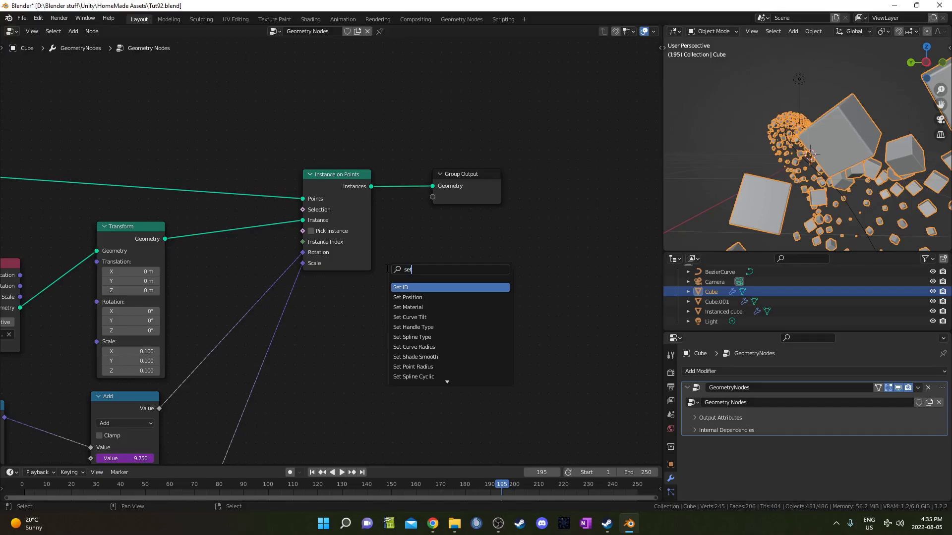
{"action": "type", "text": " sha"}
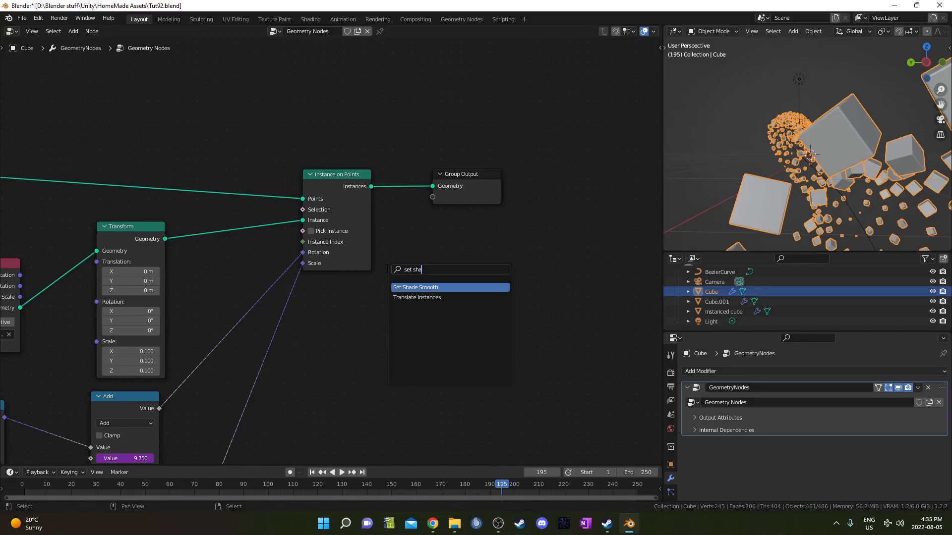
{"action": "key", "text": "Return"}
{"action": "left_click", "coordinate": [405, 160]}
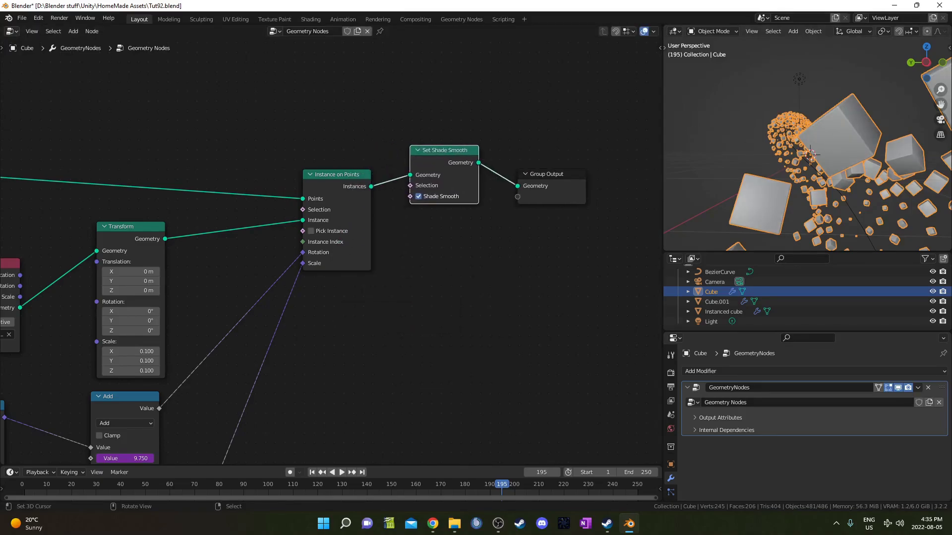
{"action": "middle_click_drag", "start_coordinate": [833, 153], "coordinate": [833, 154]}
{"action": "middle_click_drag", "start_coordinate": [542, 250], "coordinate": [485, 256]}
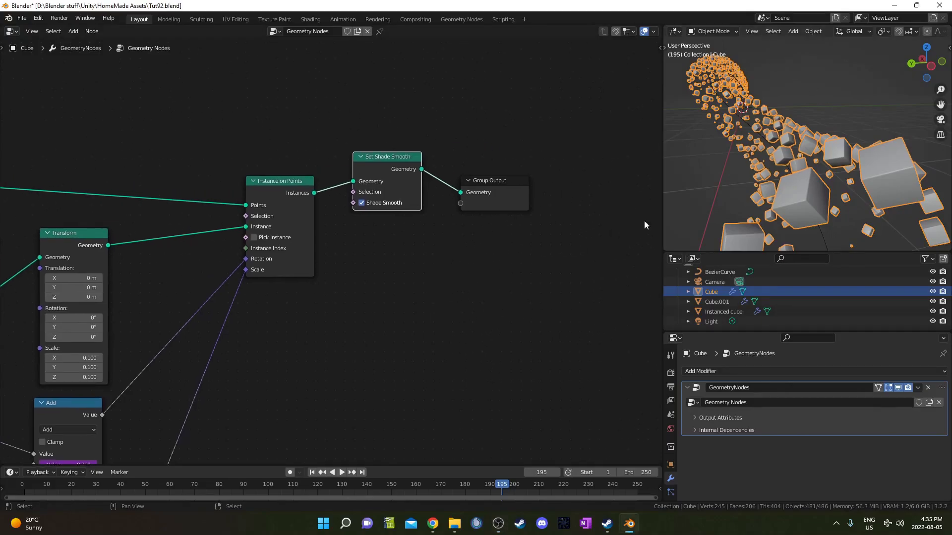
- Show the viewport in rendered shading and insert a Set Material node between Set Shade Smooth and Group Output
{"action": "key", "text": "z"}
{"action": "left_click", "coordinate": [749, 124]}
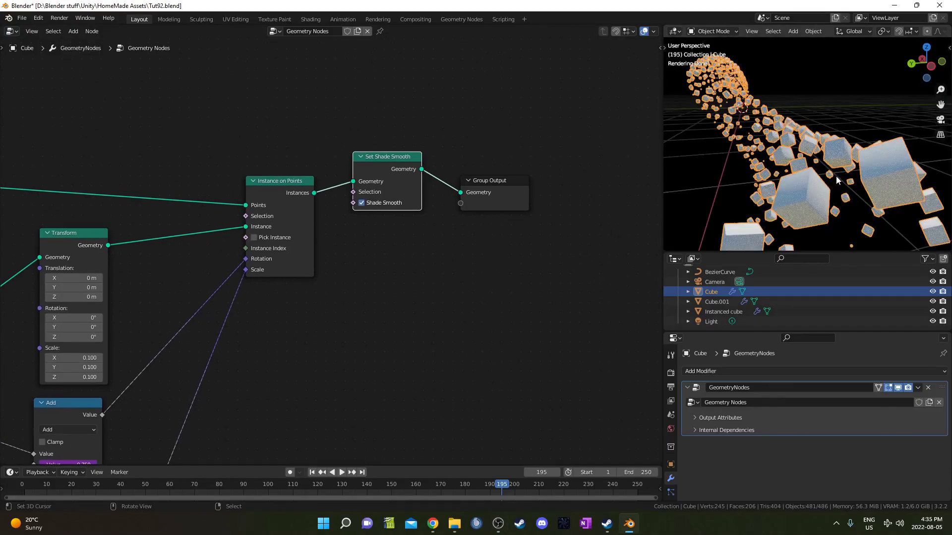
{"action": "middle_click_drag", "start_coordinate": [441, 225], "coordinate": [412, 212]}
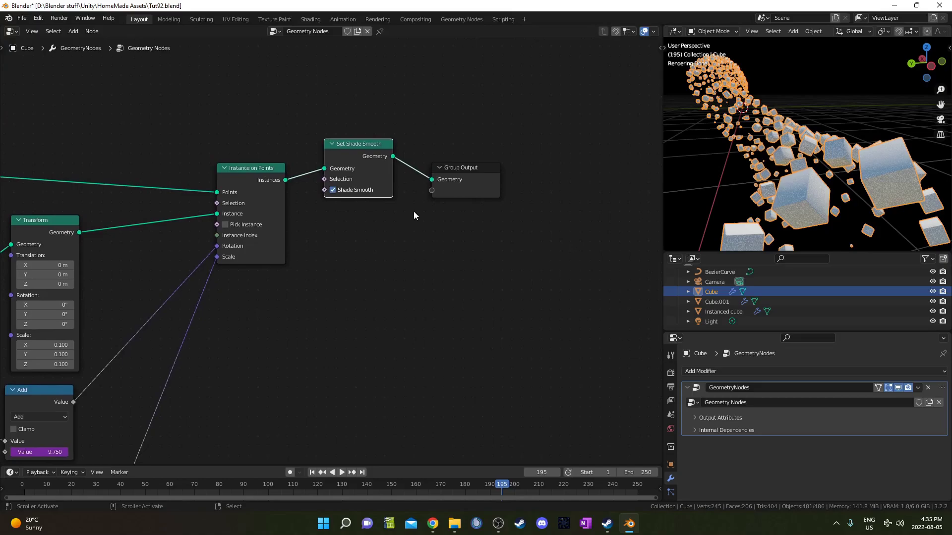
{"action": "key", "text": "shift+a"}
{"action": "left_click", "coordinate": [415, 213]}
{"action": "type", "text": "set"}
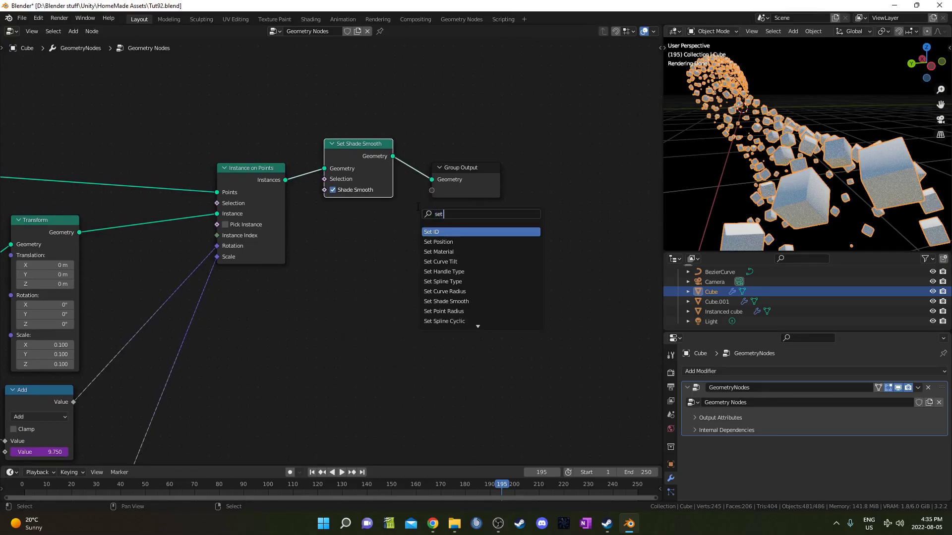
{"action": "type", "text": " mat"}
{"action": "key", "text": "Return"}
{"action": "left_click", "coordinate": [417, 154]}
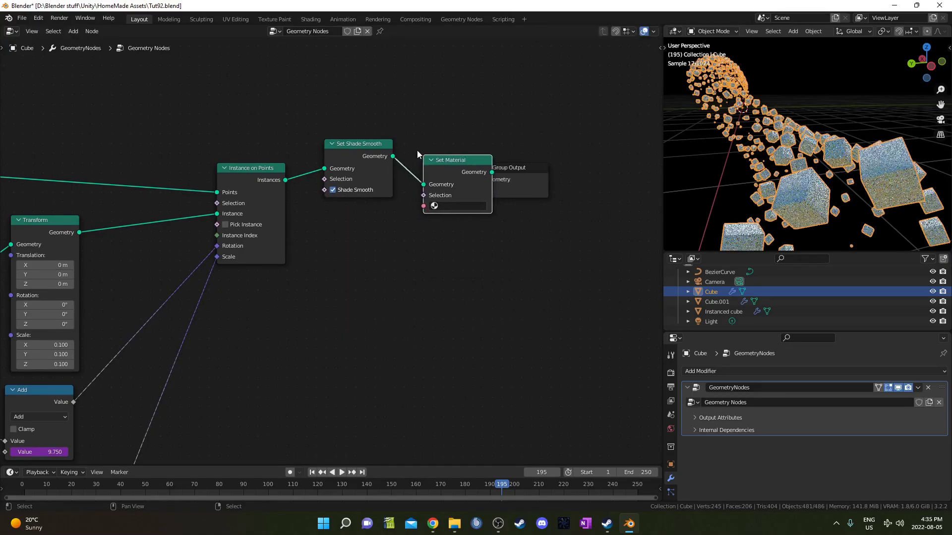
- Assign the Copper material in the Set Material node and inspect the rendered cubes from several angles
{"action": "left_click", "coordinate": [443, 206]}
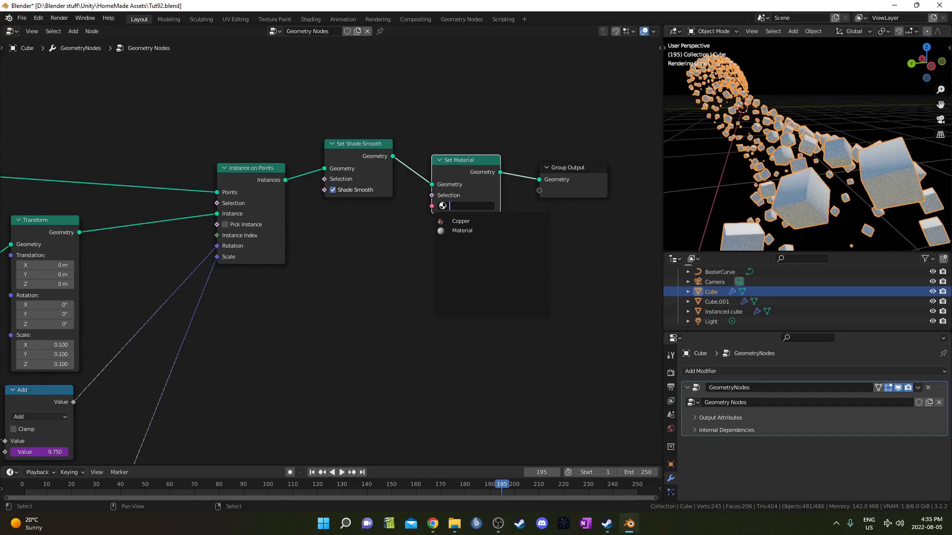
{"action": "left_click", "coordinate": [460, 222]}
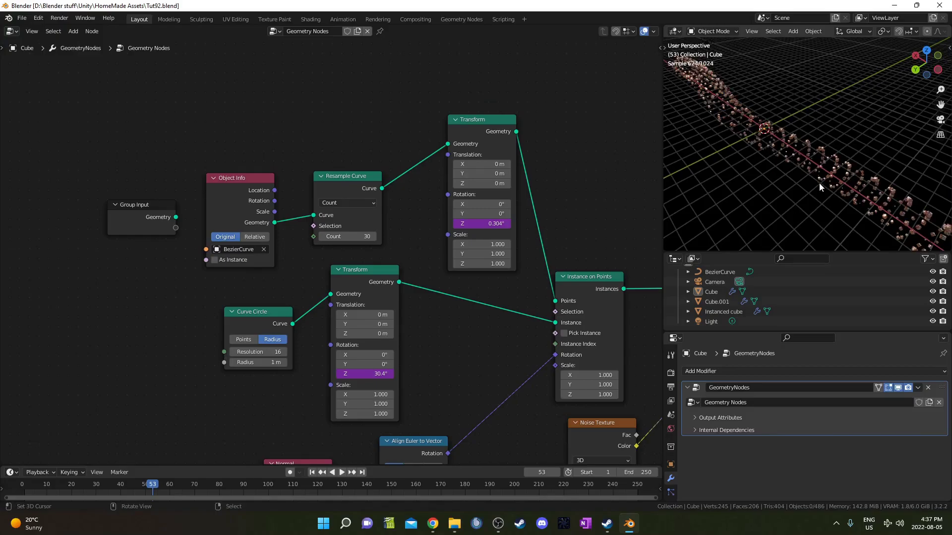
{"action": "middle_click_drag", "start_coordinate": [819, 182], "coordinate": [799, 199]}
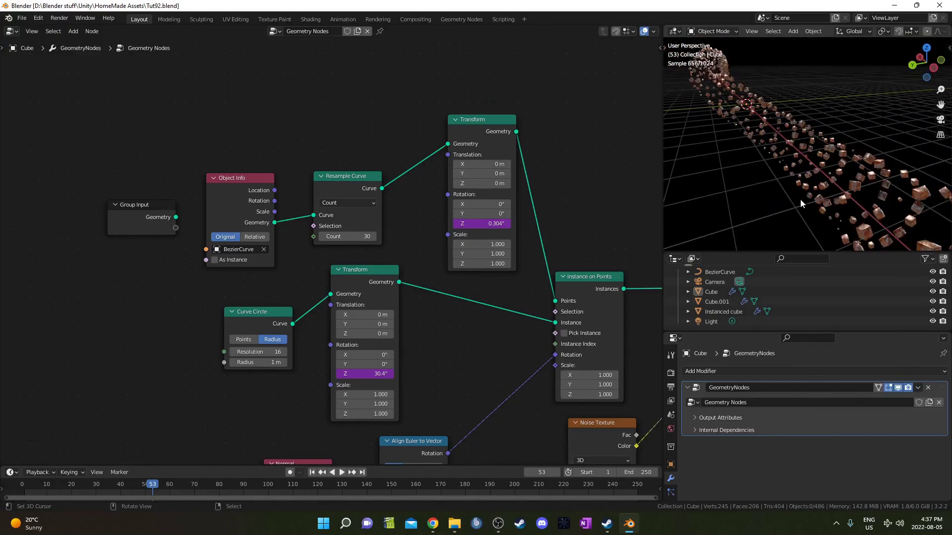
{"action": "middle_click_drag", "start_coordinate": [782, 166], "coordinate": [886, 191]}
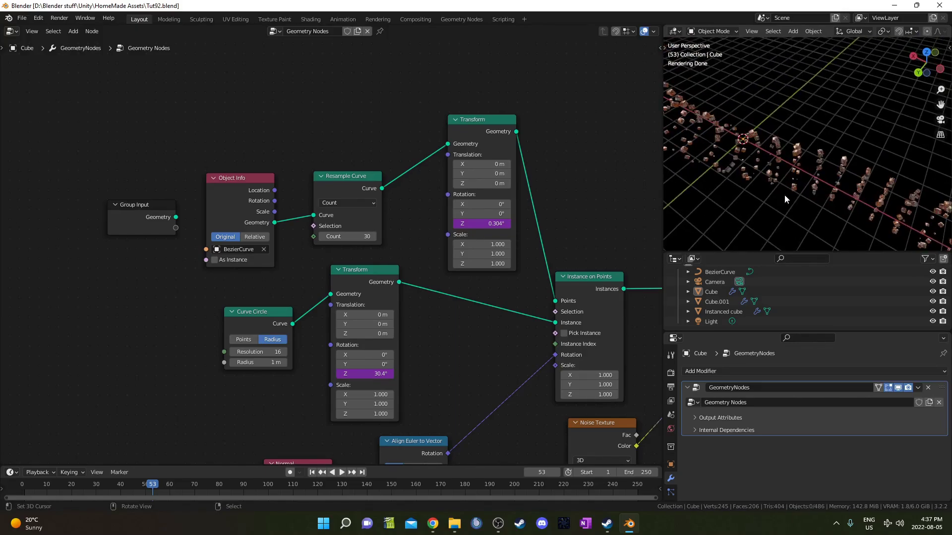
{"action": "middle_click_drag", "start_coordinate": [784, 198], "coordinate": [745, 153]}
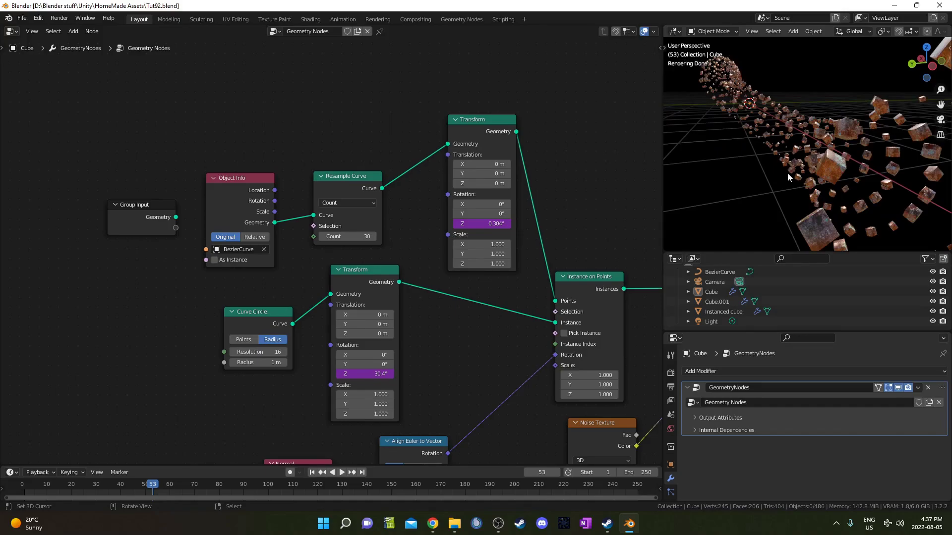
{"action": "mouse_move", "coordinate": [788, 177]}
{"action": "middle_mouse_down"}
{"action": "mouse_move", "coordinate": [793, 165]}
{"action": "mouse_move", "coordinate": [812, 188]}
{"action": "mouse_move", "coordinate": [799, 187]}
{"action": "middle_mouse_up"}
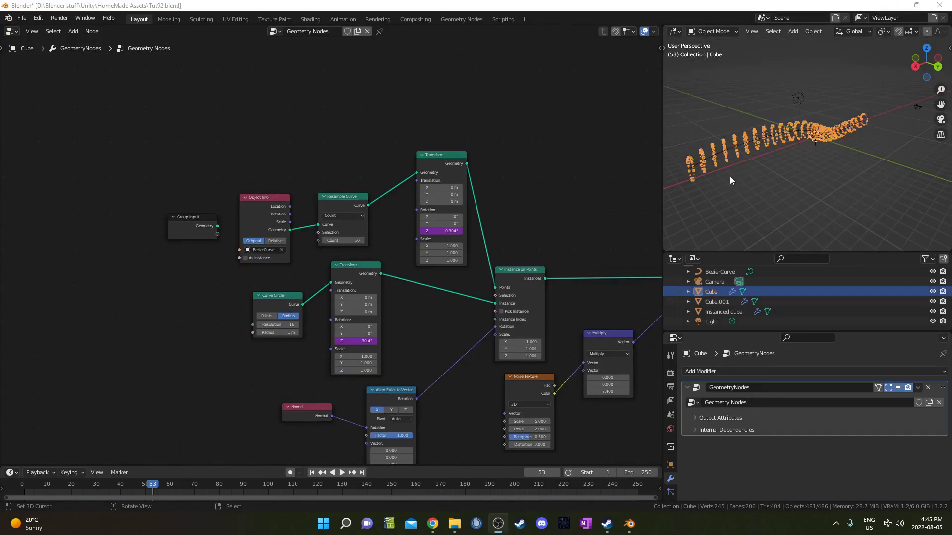
{"action": "middle_click_drag", "start_coordinate": [729, 176], "coordinate": [844, 171]}
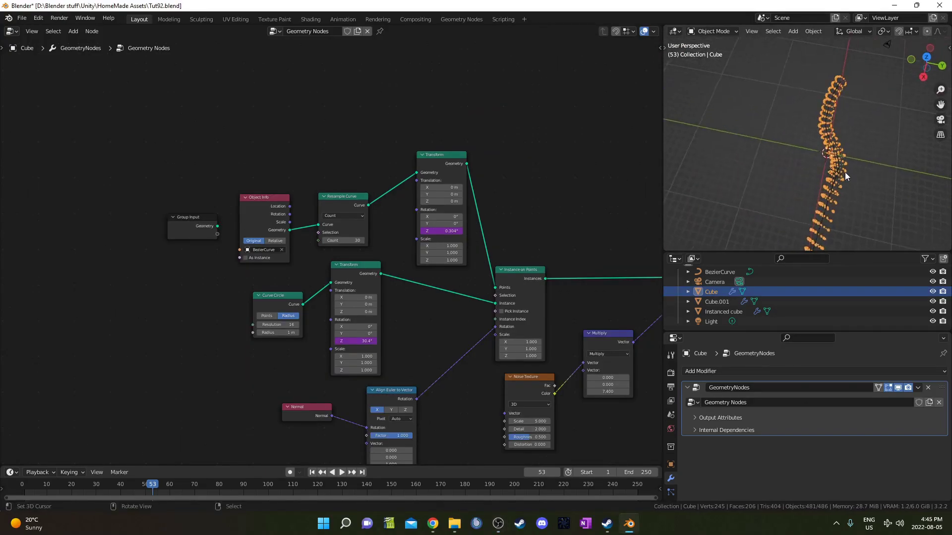
- Duplicate the Cube object in place and hide the original
{"action": "key", "text": "shift+d"}
{"action": "key", "text": "Escape"}
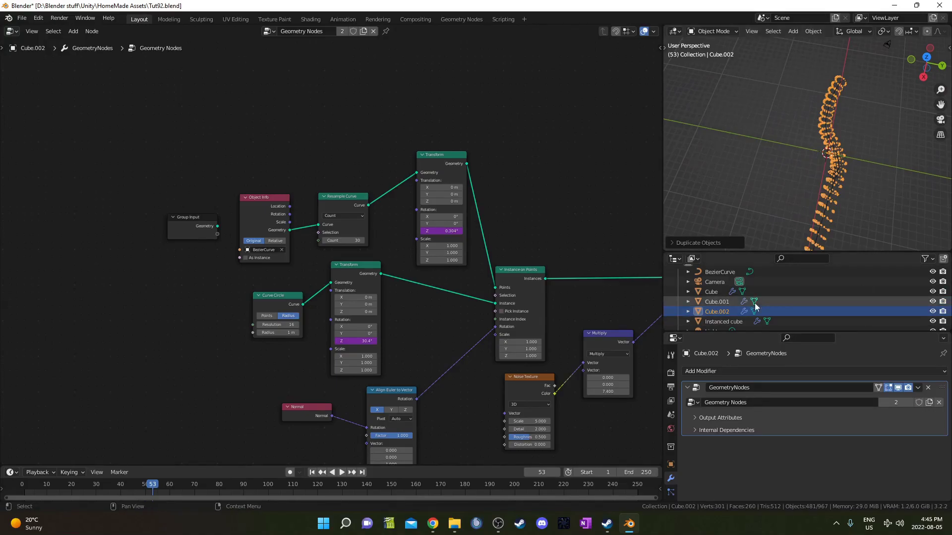
{"action": "left_click", "coordinate": [932, 292]}
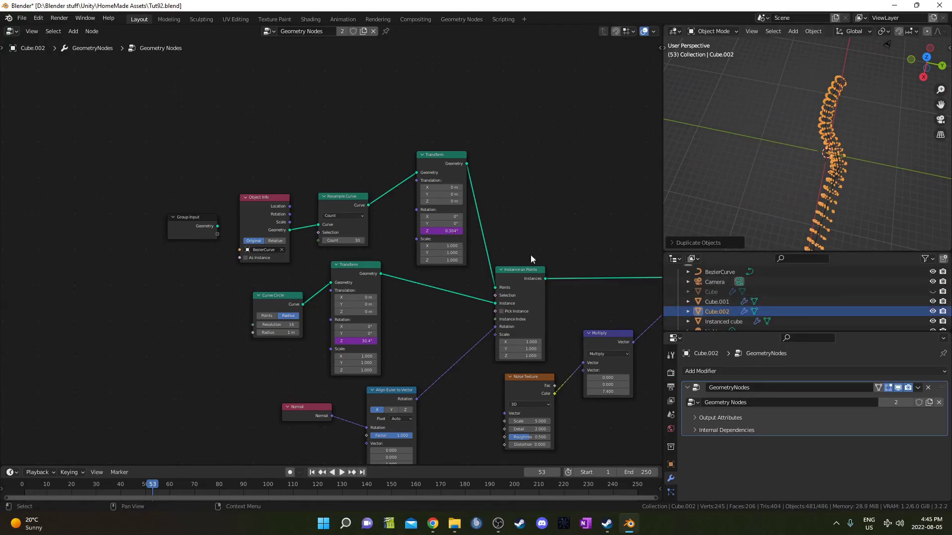
- Make the duplicate's node tree a single-user copy and remove its Object Info and Resample Curve nodes
{"action": "left_click", "coordinate": [364, 31]}
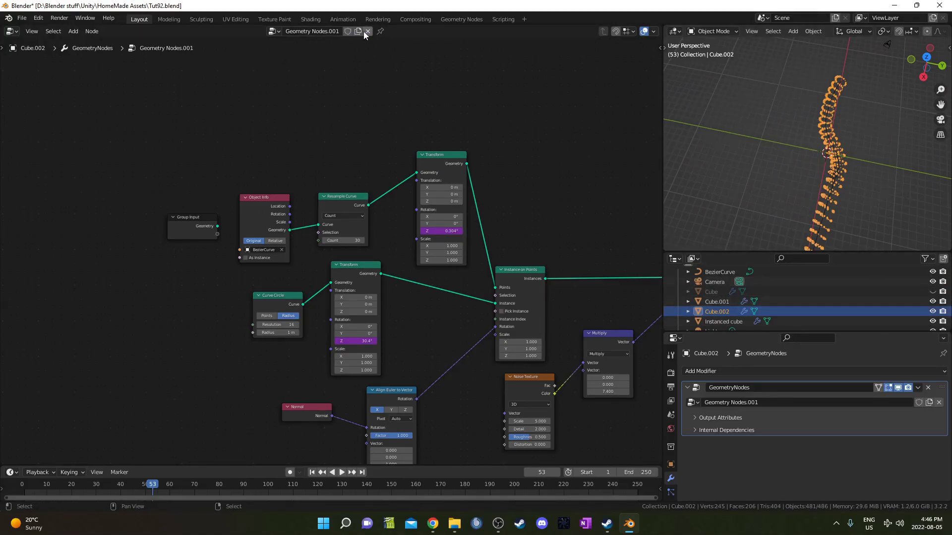
{"action": "scroll", "coordinate": [451, 297], "scroll_direction": "up", "scroll_amount": 2}
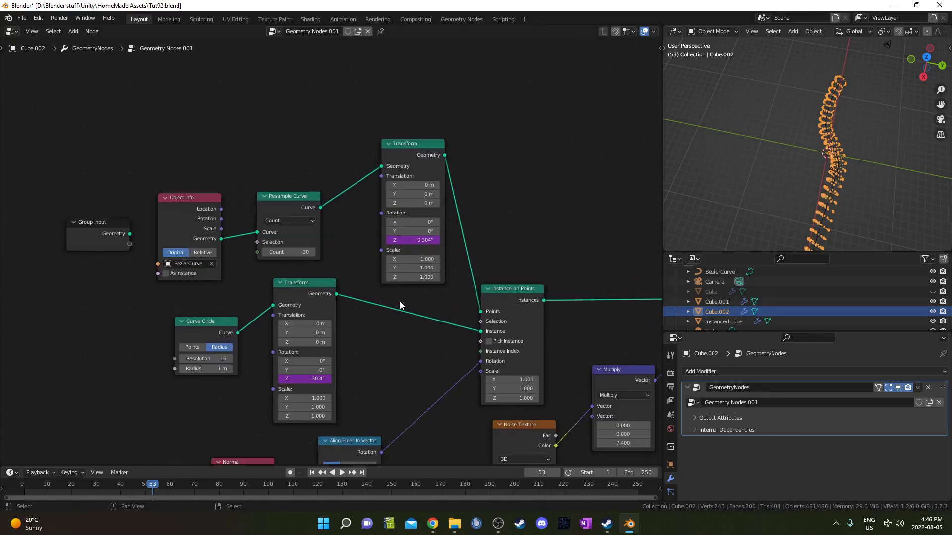
{"action": "middle_click_drag", "start_coordinate": [544, 213], "coordinate": [574, 239]}
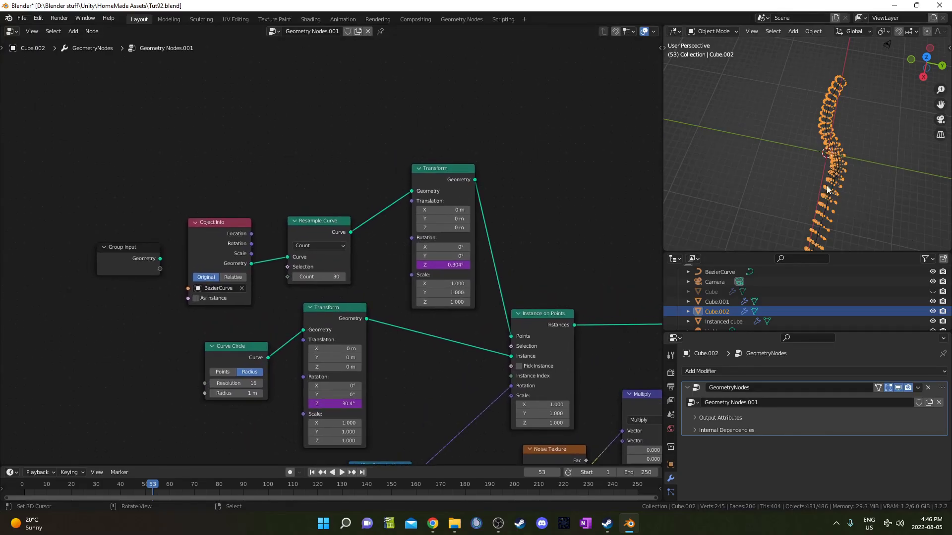
{"action": "middle_click_drag", "start_coordinate": [827, 190], "coordinate": [810, 149]}
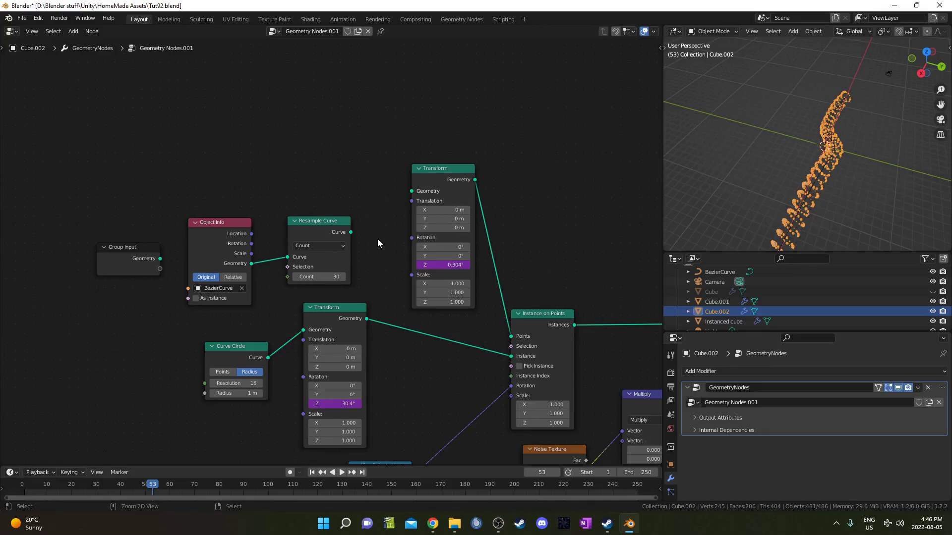
{"action": "middle_click_drag", "start_coordinate": [299, 179], "coordinate": [329, 191]}
{"action": "left_click_drag", "start_coordinate": [210, 207], "coordinate": [412, 276]}
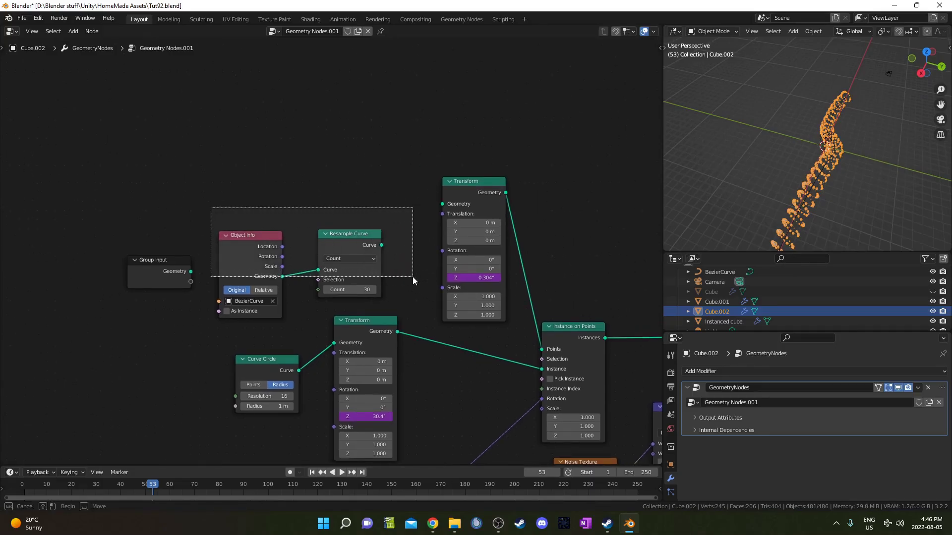
{"action": "key", "text": "x"}
{"action": "scroll", "coordinate": [325, 249], "scroll_direction": "up", "scroll_amount": 1}
- Add a new Curve Circle node and connect its Curve output to the Geometry input of the upper Transform node
{"action": "key", "text": "shift+a"}
{"action": "left_click", "coordinate": [331, 245]}
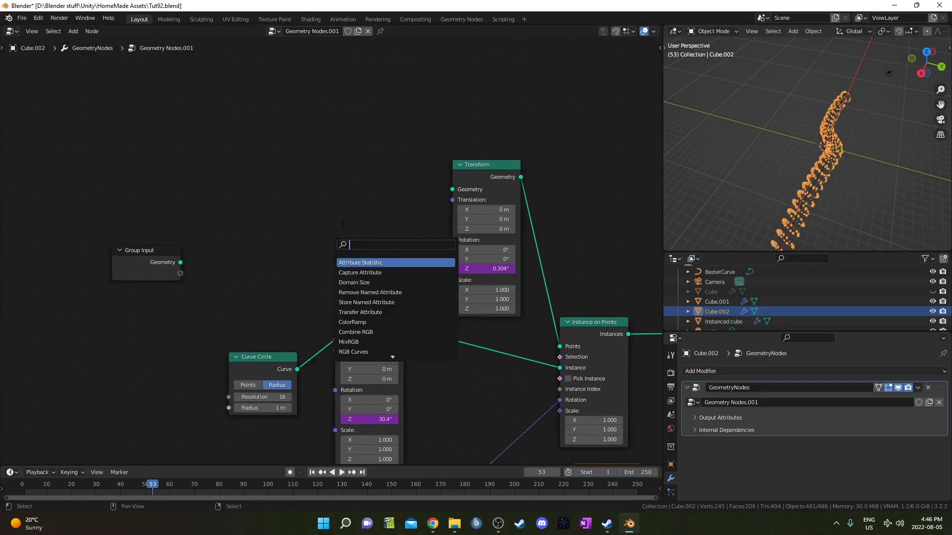
{"action": "type", "text": "curve c"}
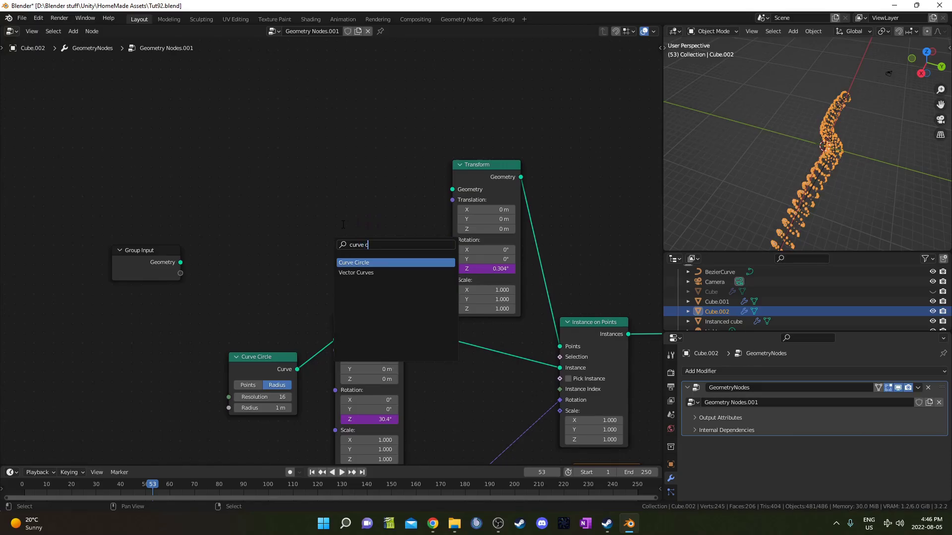
{"action": "key", "text": "Return"}
{"action": "left_click", "coordinate": [312, 154]}
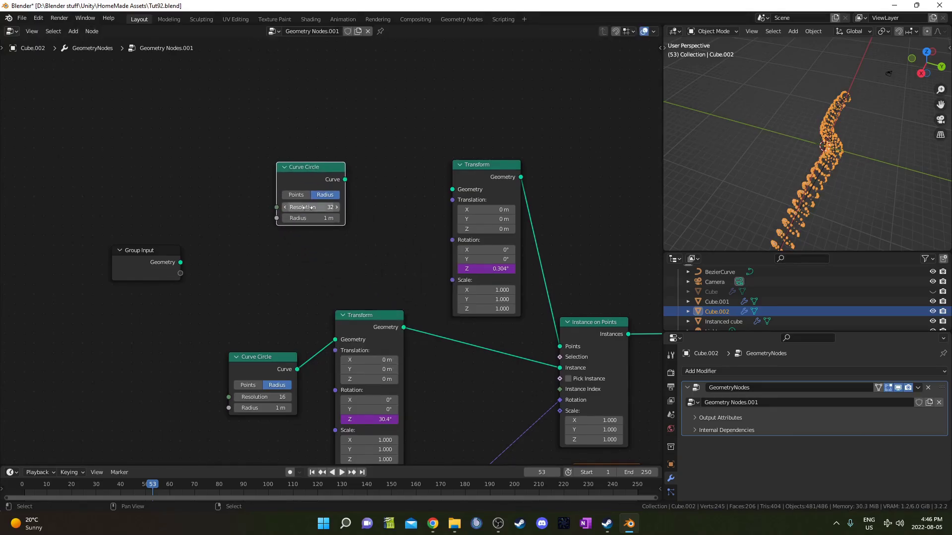
{"action": "left_click_drag", "start_coordinate": [345, 179], "coordinate": [452, 189]}
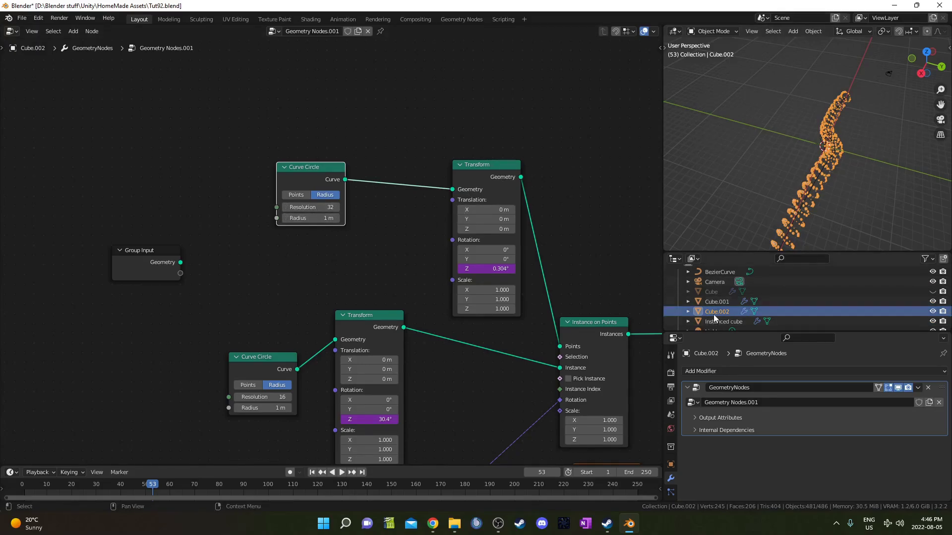
- Refresh Cube.002's geometry nodes modifier by toggling its viewport display off and on, and inspect the circular arrangement
{"action": "middle_click_drag", "start_coordinate": [773, 233], "coordinate": [795, 178]}
{"action": "scroll", "coordinate": [788, 152], "scroll_direction": "up", "scroll_amount": 2}
{"action": "left_click_drag", "start_coordinate": [320, 172], "coordinate": [315, 175]}
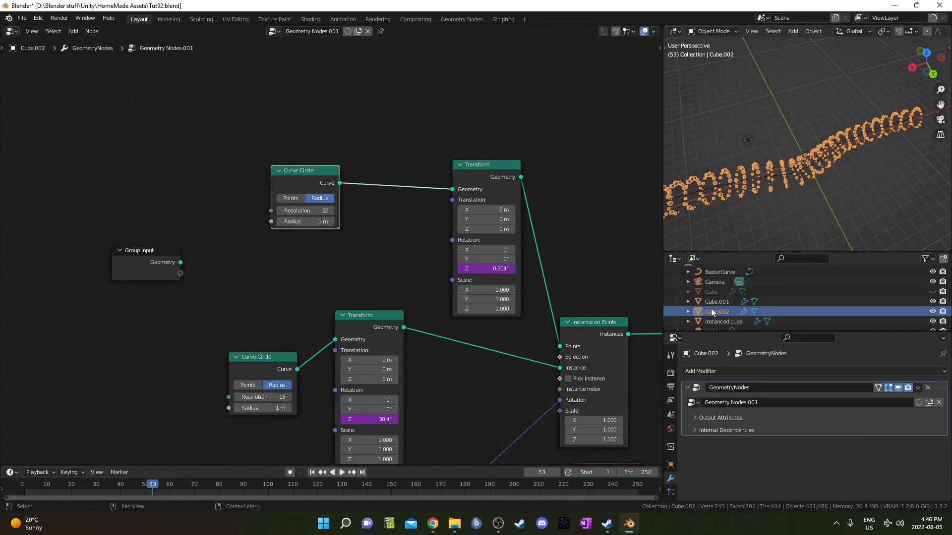
{"action": "middle_click_drag", "start_coordinate": [404, 189], "coordinate": [360, 130]}
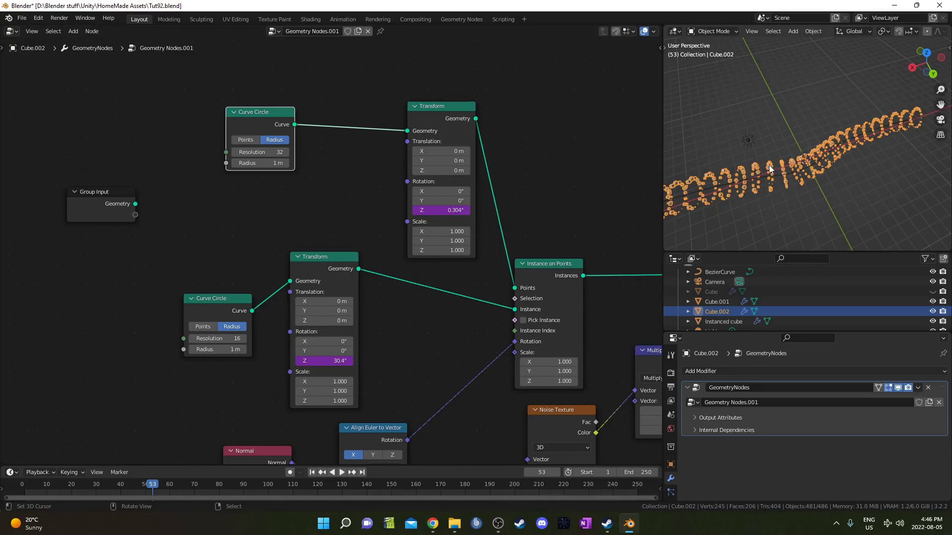
{"action": "middle_click_drag", "start_coordinate": [769, 165], "coordinate": [809, 170]}
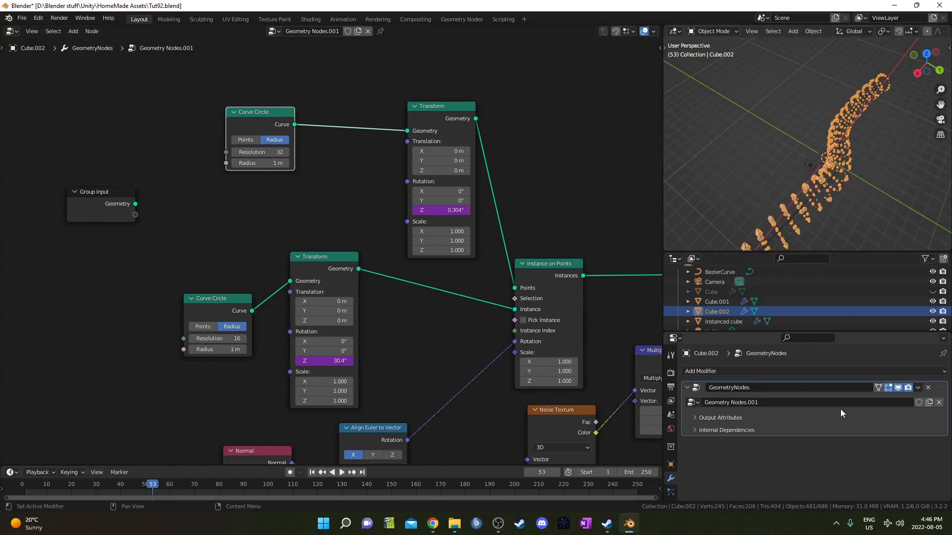
{"action": "double_click", "coordinate": [790, 401]}
{"action": "left_click", "coordinate": [898, 388]}
{"action": "left_click", "coordinate": [898, 388]}
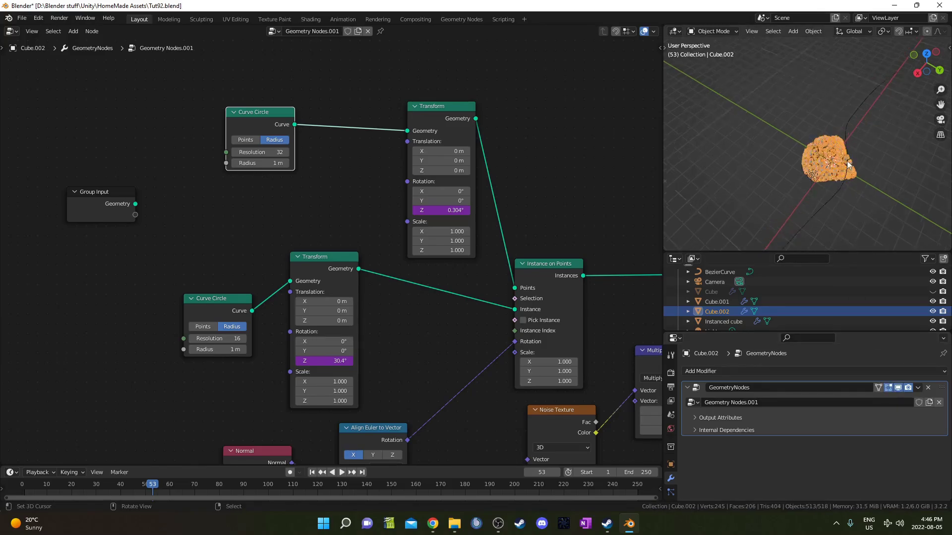
{"action": "middle_click_drag", "start_coordinate": [825, 190], "coordinate": [763, 148], "text": "shift"}
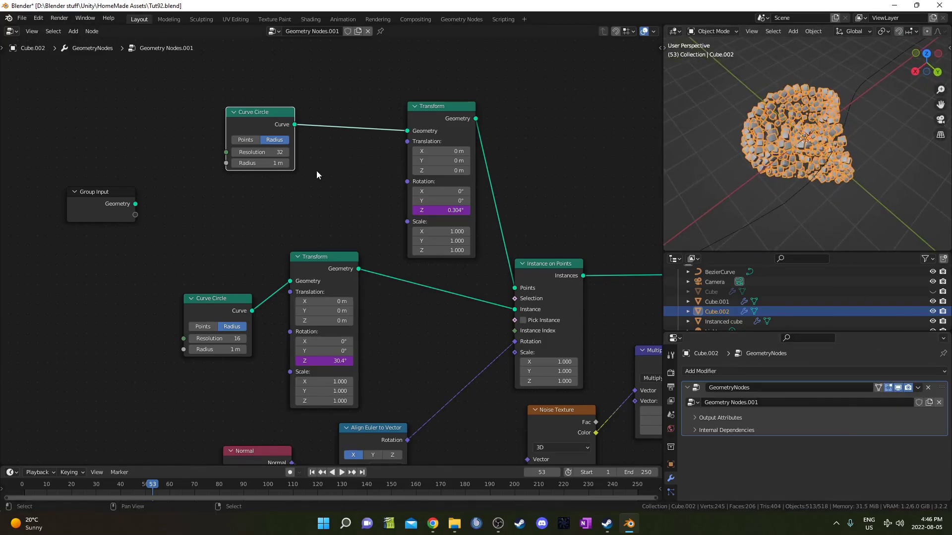
- Set the new Curve Circle's radius to 2 m and the lower Curve Circle's resolution to 32
{"action": "middle_click_drag", "start_coordinate": [316, 171], "coordinate": [357, 178]}
{"action": "type", "text": "2"}
{"action": "key", "text": "Return"}
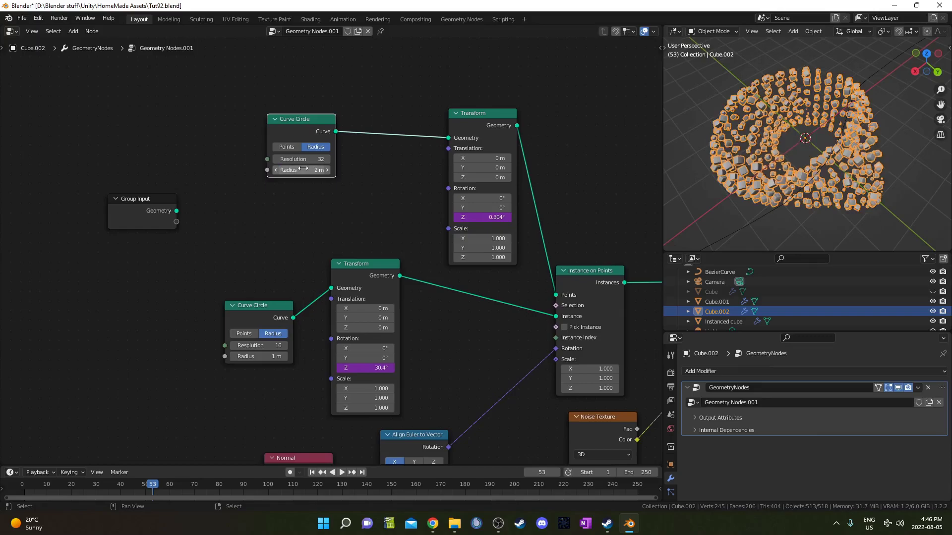
{"action": "left_click", "coordinate": [253, 345]}
{"action": "type", "text": "32"}
{"action": "key", "text": "Return"}
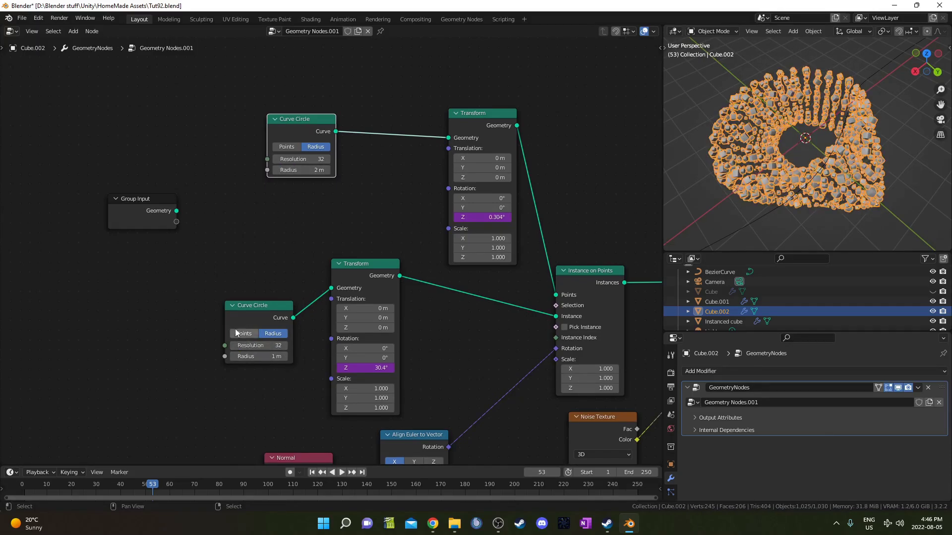
- Switch the Align Euler to Vector node's axis to Y
{"action": "middle_click_drag", "start_coordinate": [843, 162], "coordinate": [807, 181]}
{"action": "middle_click_drag", "start_coordinate": [346, 293], "coordinate": [264, 178]}
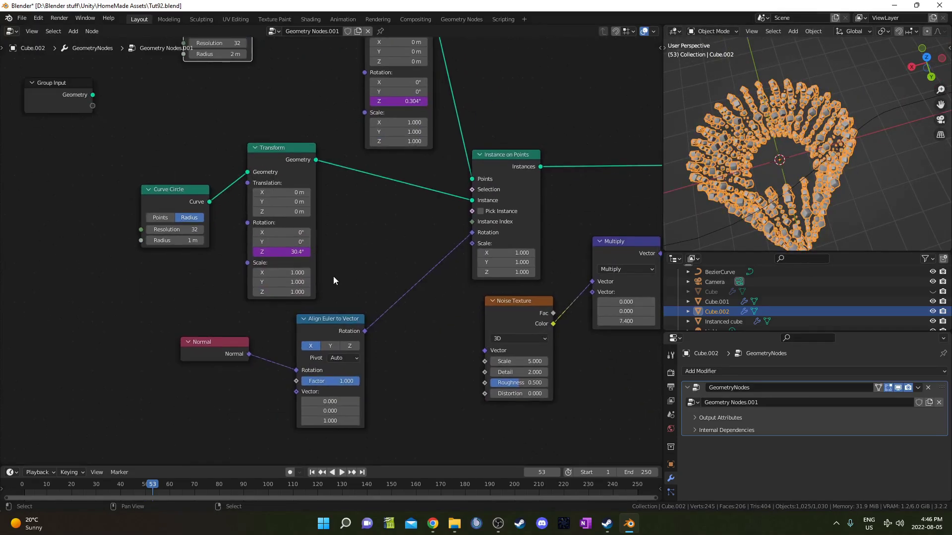
{"action": "middle_click_drag", "start_coordinate": [373, 367], "coordinate": [413, 302]}
{"action": "scroll", "coordinate": [414, 302], "scroll_direction": "up", "scroll_amount": 3}
{"action": "left_click", "coordinate": [361, 278]}
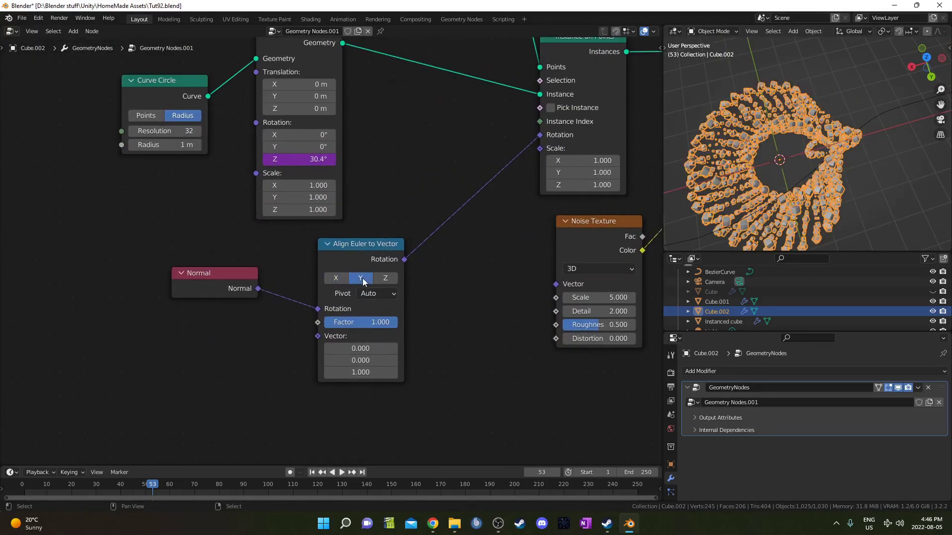
- Edit the Z rotation driver of the lower Transform node so it evaluates to 1146°, and play the animation
{"action": "scroll", "coordinate": [379, 196], "scroll_direction": "down", "scroll_amount": 2}
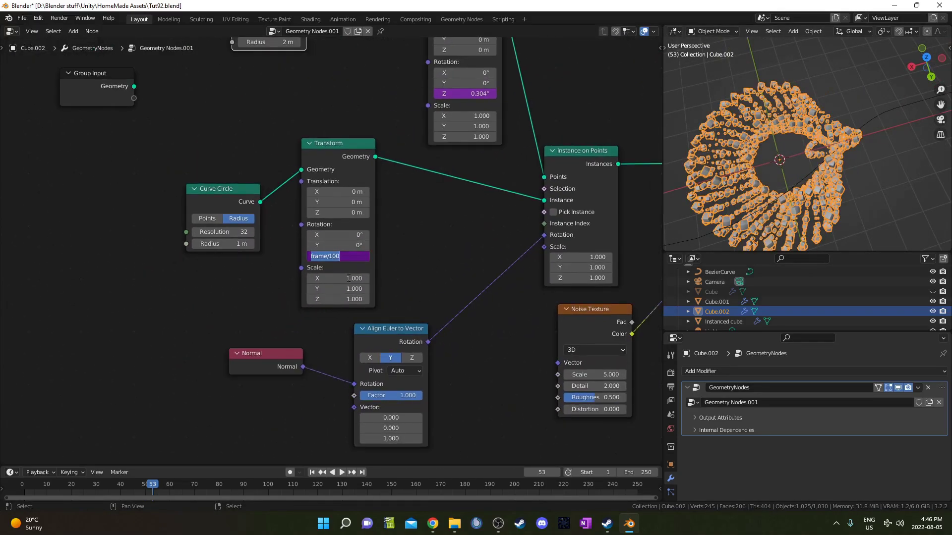
{"action": "key", "text": "Return"}
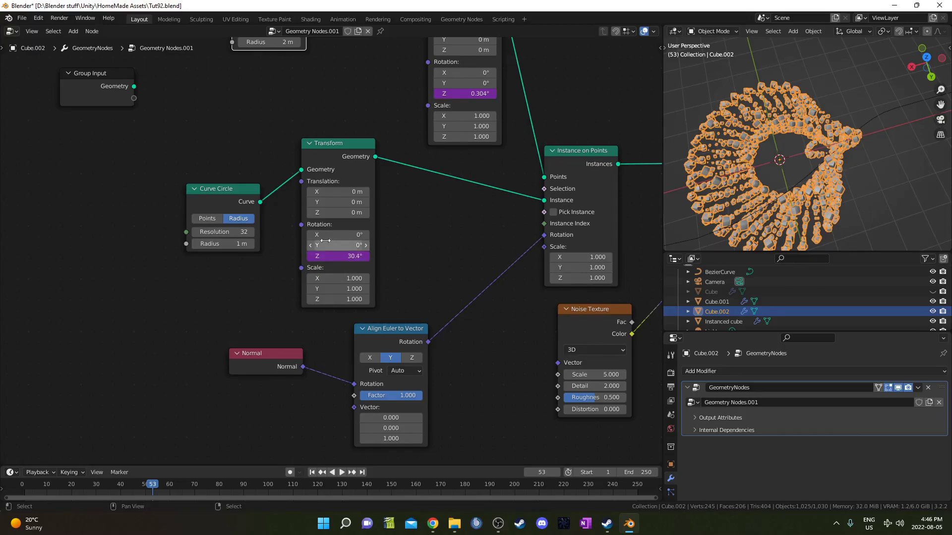
{"action": "key", "text": "Return"}
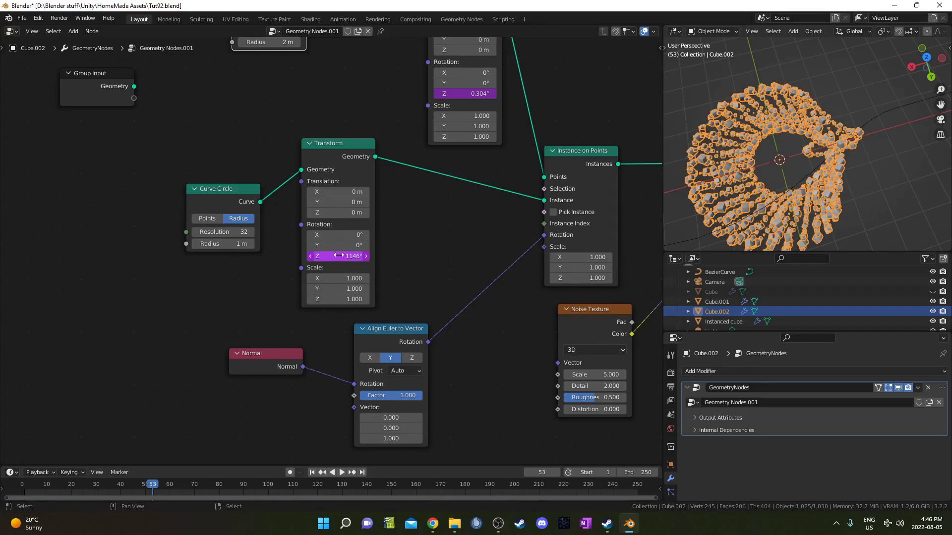
{"action": "key", "text": "space"}
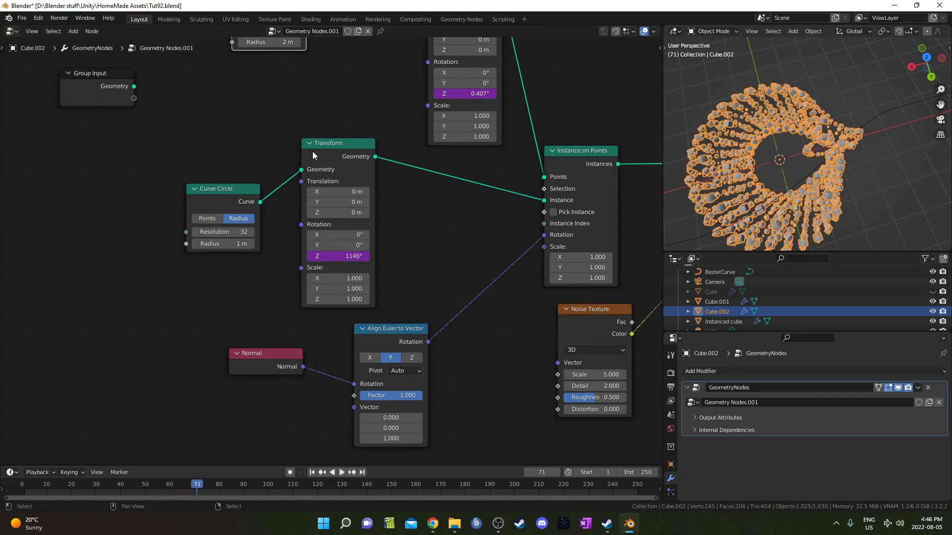
- Replace the driven Transform node between the lower Curve Circle and Instance on Points with a new Transform node
{"action": "left_click_drag", "start_coordinate": [313, 156], "coordinate": [1, 183], "text": "alt"}
{"action": "key", "text": "shift+a"}
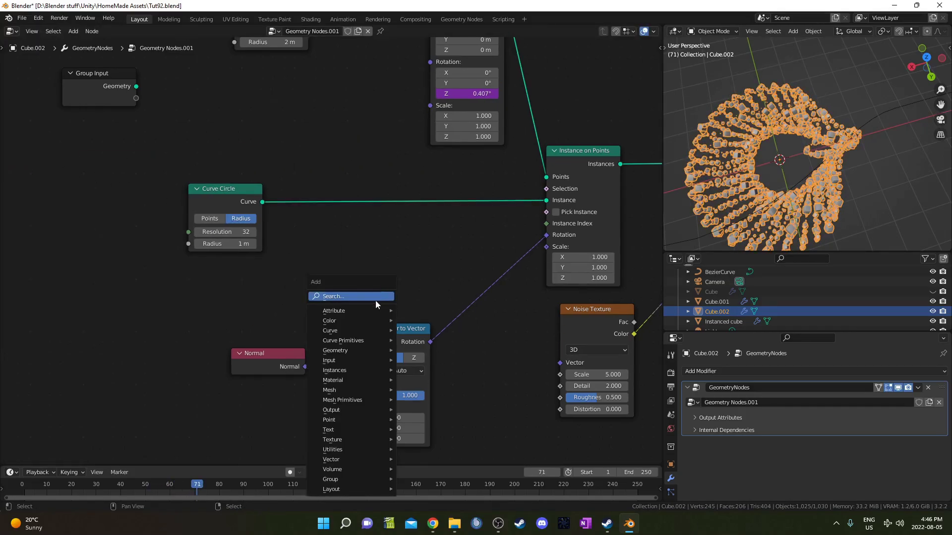
{"action": "left_click", "coordinate": [375, 299]}
{"action": "type", "text": "tra"}
{"action": "left_click", "coordinate": [411, 317]}
{"action": "left_click", "coordinate": [348, 141]}
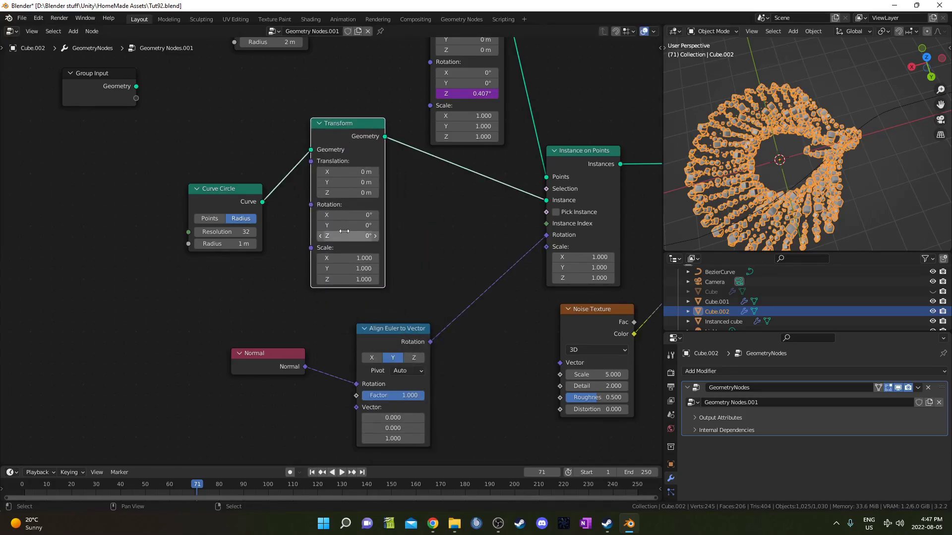
- Set the new Transform node's rotation to 90° on X and 90° on Z
{"action": "type", "text": "90"}
{"action": "key", "text": "Tab"}
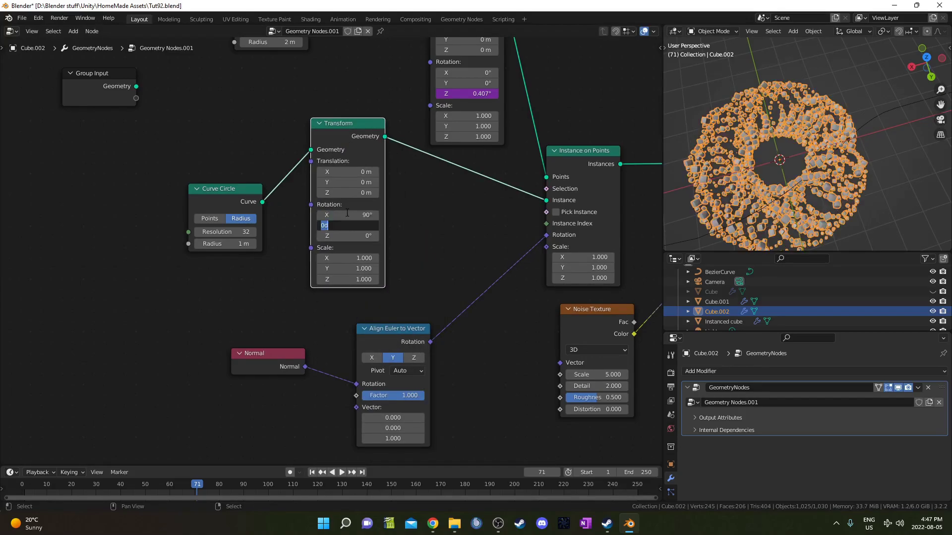
{"action": "key", "text": "Tab"}
{"action": "type", "text": "90"}
{"action": "key", "text": "Return"}
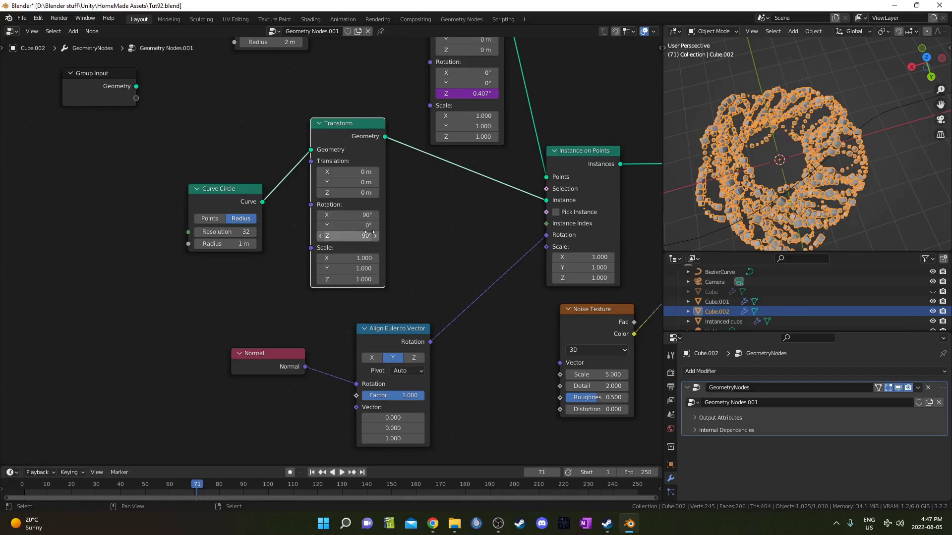
- Set the vector of the Multiply node feeding Rotate Instances to 20, 0, 0
{"action": "middle_click_drag", "start_coordinate": [378, 239], "coordinate": [293, 195]}
{"action": "scroll", "coordinate": [502, 196], "scroll_direction": "down", "scroll_amount": 1}
{"action": "middle_click_drag", "start_coordinate": [546, 216], "coordinate": [358, 183]}
{"action": "scroll", "coordinate": [358, 182], "scroll_direction": "up", "scroll_amount": 1}
{"action": "middle_click_drag", "start_coordinate": [427, 212], "coordinate": [454, 233]}
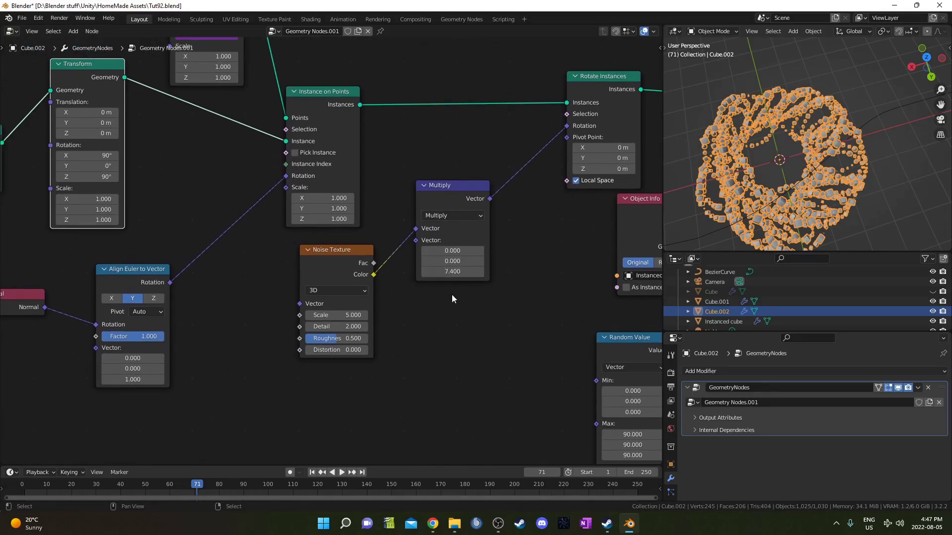
{"action": "scroll", "coordinate": [404, 307], "scroll_direction": "up", "scroll_amount": 2}
{"action": "left_click", "coordinate": [404, 259]}
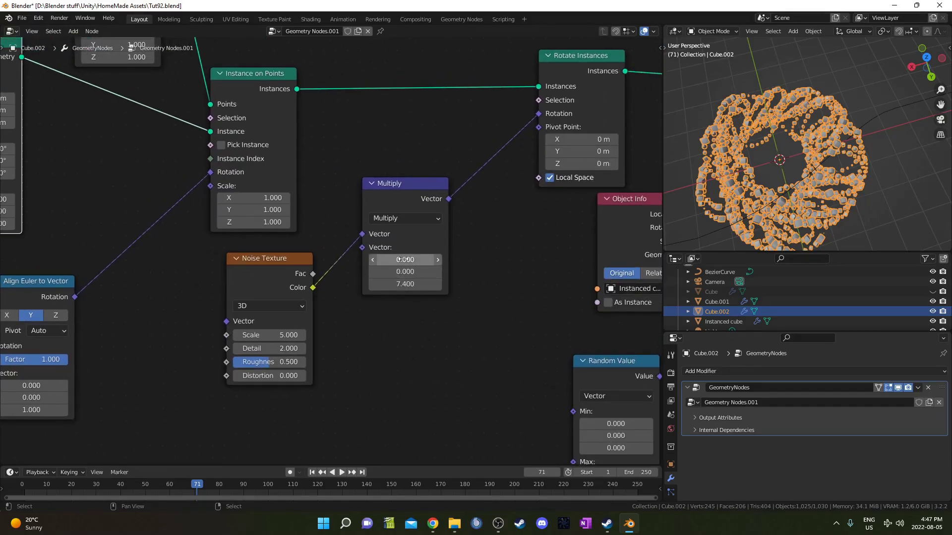
{"action": "key", "text": "Tab"}
{"action": "key", "text": "Tab"}
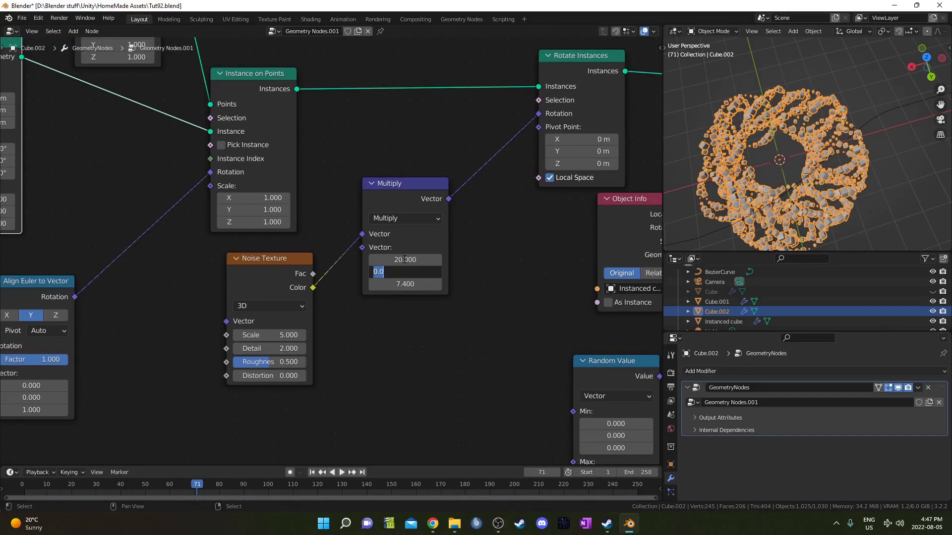
{"action": "type", "text": "0"}
{"action": "key", "text": "Return"}
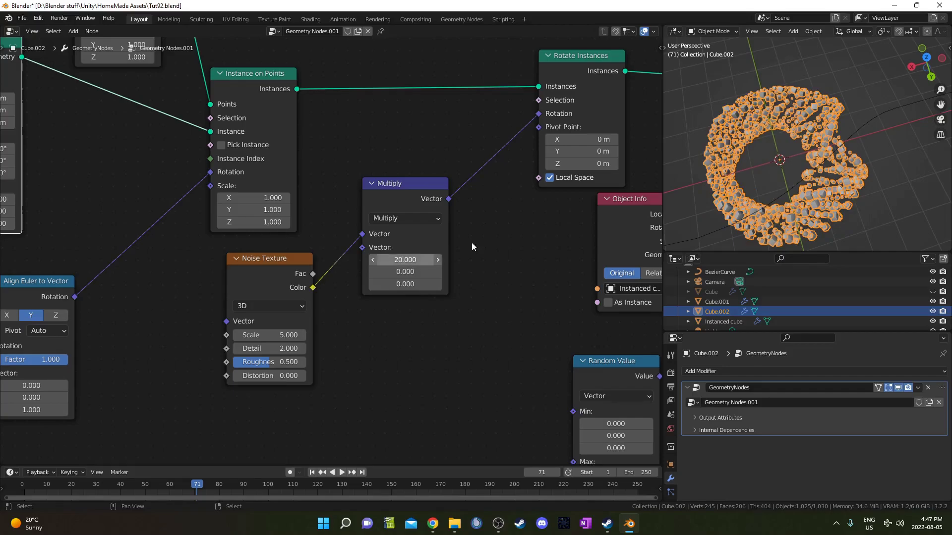
- Reroute the Normal node's link from the Align Euler to Vector node's Rotation input to its Vector input
{"action": "middle_click_drag", "start_coordinate": [472, 246], "coordinate": [371, 281]}
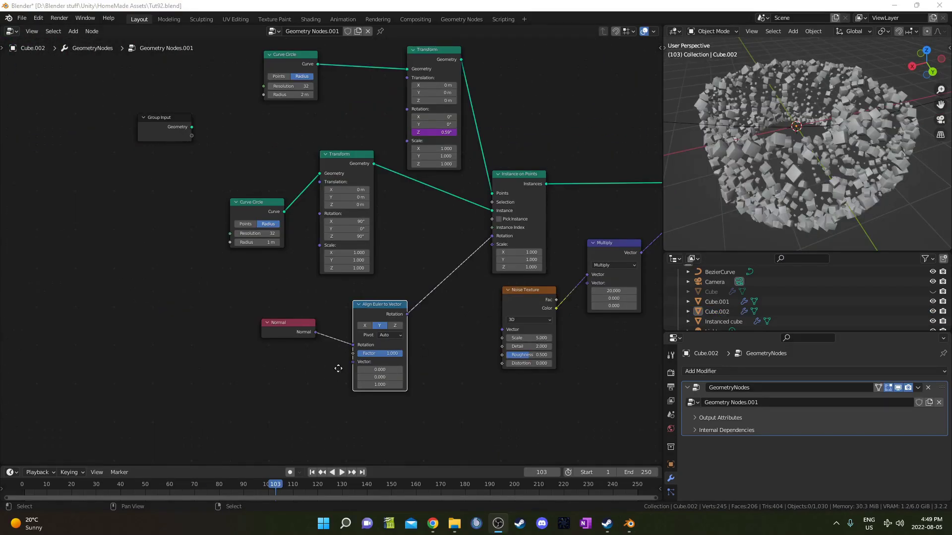
{"action": "middle_click_drag", "start_coordinate": [337, 368], "coordinate": [348, 330]}
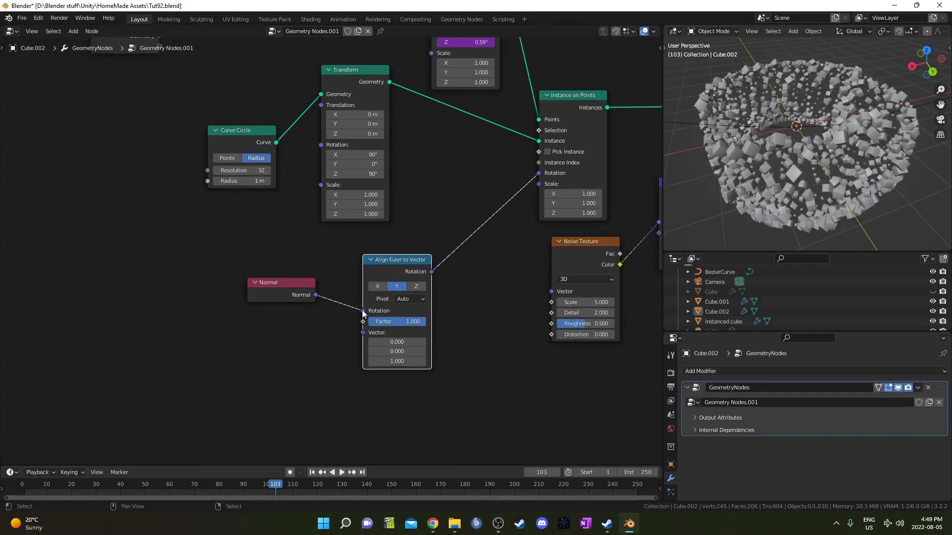
{"action": "left_click_drag", "start_coordinate": [363, 312], "coordinate": [364, 333]}
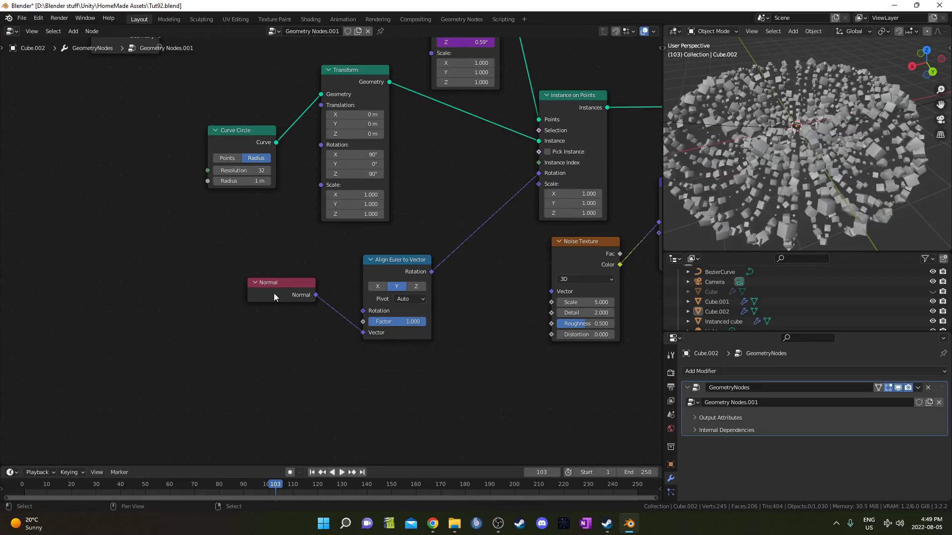
{"action": "middle_click_drag", "start_coordinate": [819, 76], "coordinate": [786, 138]}
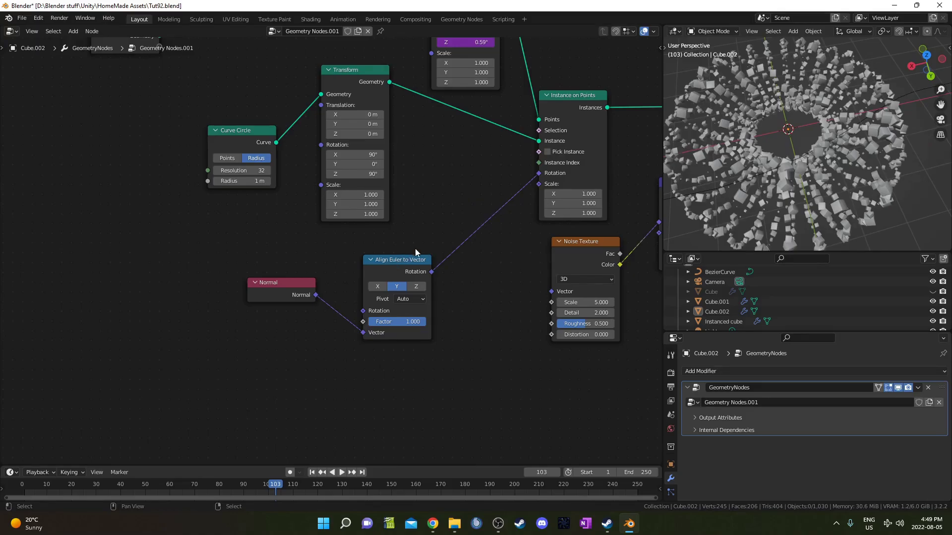
{"action": "middle_click_drag", "start_coordinate": [440, 249], "coordinate": [414, 290]}
{"action": "scroll", "coordinate": [408, 246], "scroll_direction": "down", "scroll_amount": 3}
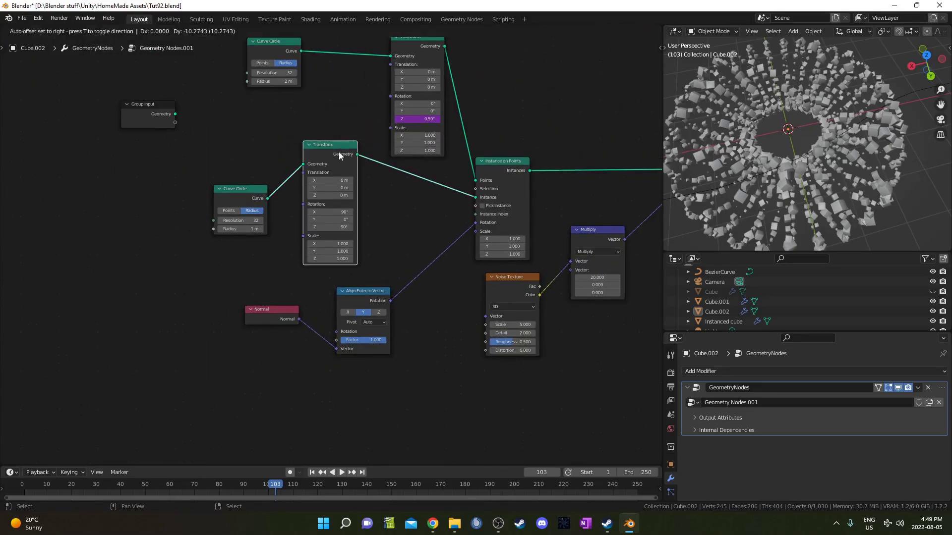
- Switch the 3D viewport to rendered shading and view the copper cube ring from above
{"action": "middle_click_drag", "start_coordinate": [867, 206], "coordinate": [833, 189]}
{"action": "key", "text": "z"}
{"action": "left_click", "coordinate": [826, 88]}
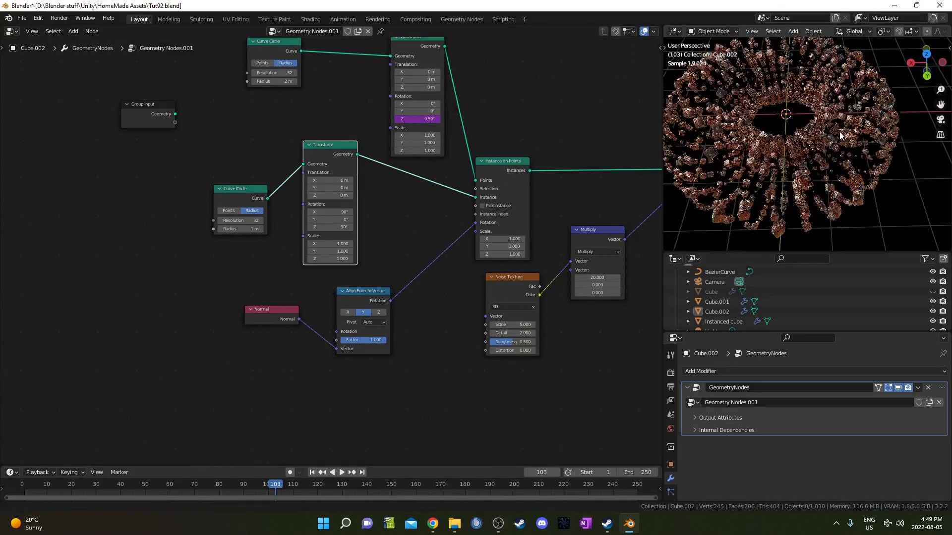
{"action": "middle_click_drag", "start_coordinate": [792, 152], "coordinate": [828, 156], "text": "shift"}
{"action": "middle_click_drag", "start_coordinate": [822, 117], "coordinate": [802, 144]}
- Play the animation and examine the rendered cube ring in a maximized 3D viewport
{"action": "key", "text": "space"}
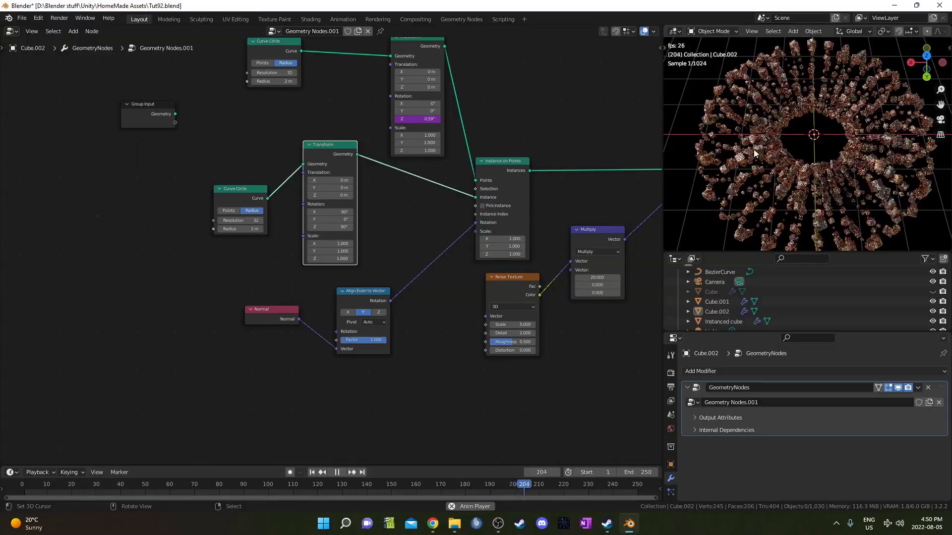
{"action": "scroll", "coordinate": [783, 190], "scroll_direction": "up", "scroll_amount": 2}
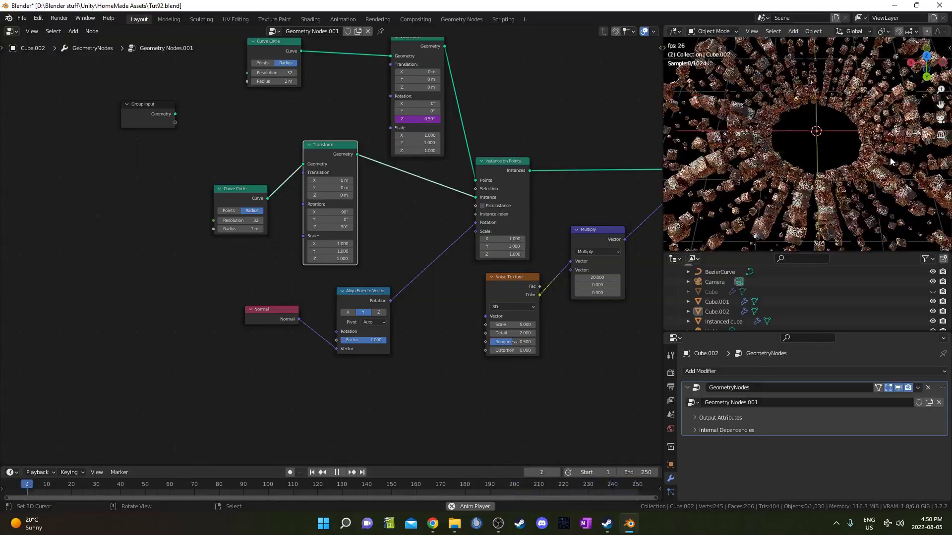
{"action": "key", "text": "ctrl+space"}
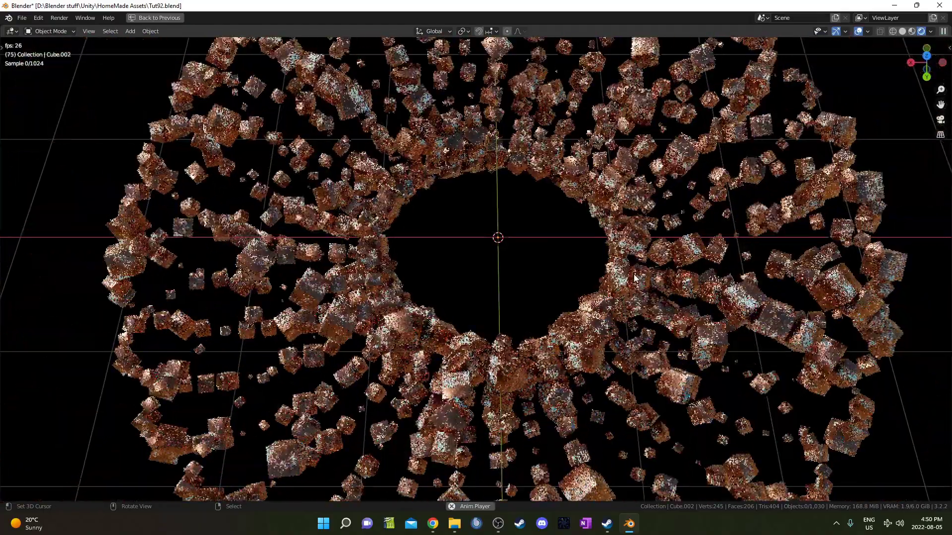
{"action": "mouse_move", "coordinate": [635, 283]}
{"action": "middle_mouse_down"}
{"action": "mouse_move", "coordinate": [634, 236]}
{"action": "mouse_move", "coordinate": [633, 277]}
{"action": "middle_mouse_up"}
{"action": "scroll", "coordinate": [634, 237], "scroll_direction": "down", "scroll_amount": 3}
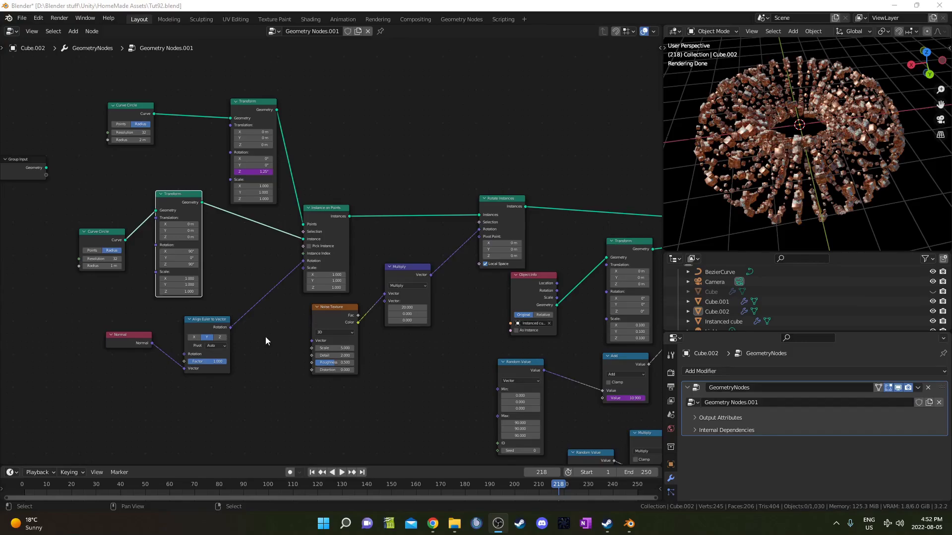
- Set the resolution of the lower Curve Circle to 24
{"action": "middle_click_drag", "start_coordinate": [373, 326], "coordinate": [188, 226]}
{"action": "scroll", "coordinate": [331, 270], "scroll_direction": "down", "scroll_amount": 1}
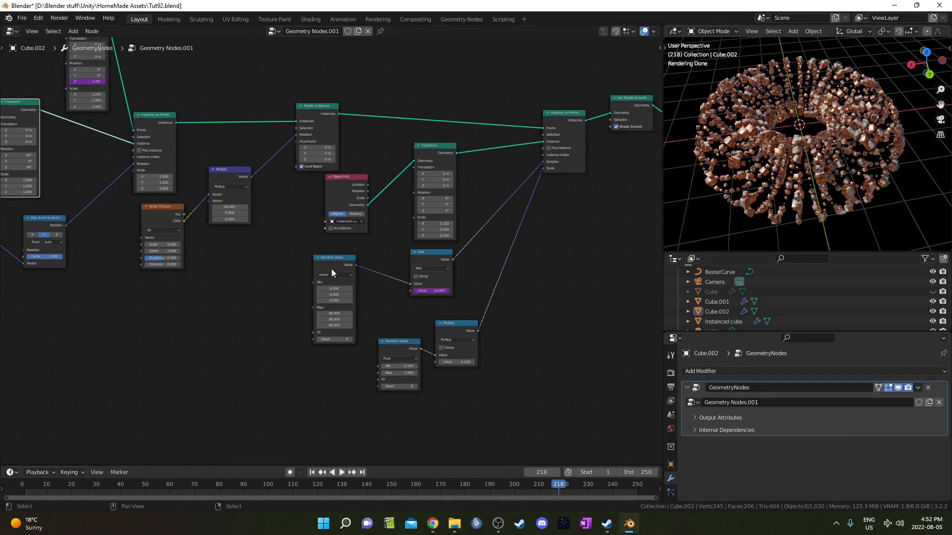
{"action": "middle_click_drag", "start_coordinate": [158, 257], "coordinate": [395, 319]}
{"action": "middle_click_drag", "start_coordinate": [296, 289], "coordinate": [375, 305]}
{"action": "scroll", "coordinate": [327, 290], "scroll_direction": "up", "scroll_amount": 2}
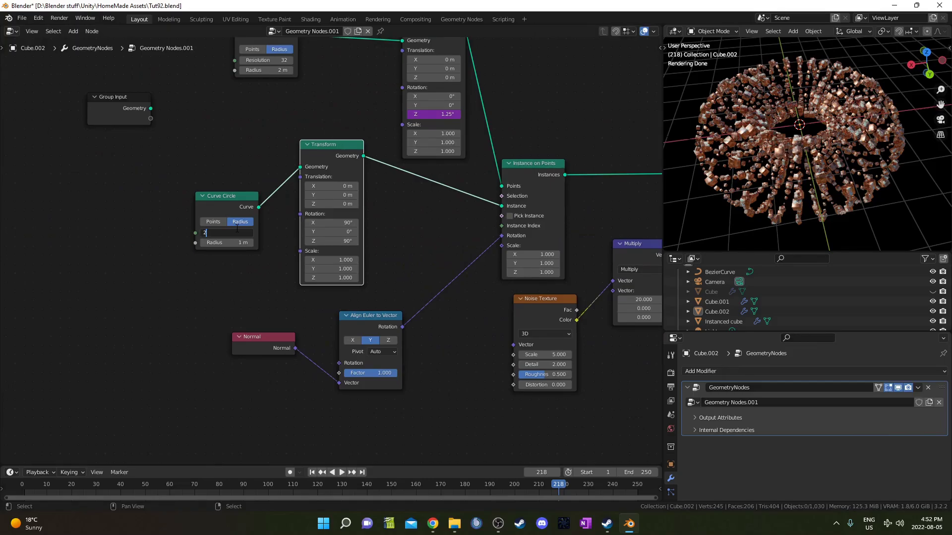
{"action": "key", "text": "Return"}
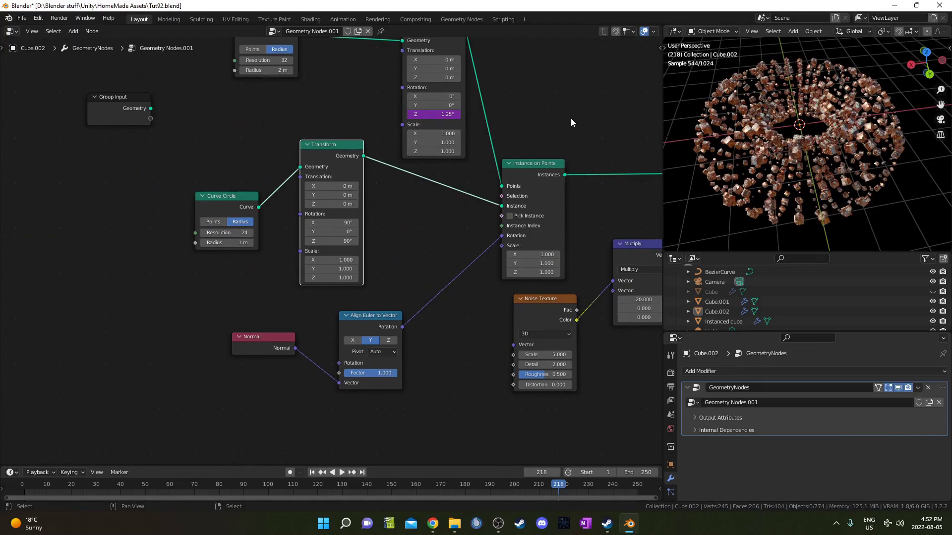
{"action": "middle_click_drag", "start_coordinate": [826, 117], "coordinate": [800, 173]}
{"action": "middle_click_drag", "start_coordinate": [848, 196], "coordinate": [810, 148], "text": "shift"}
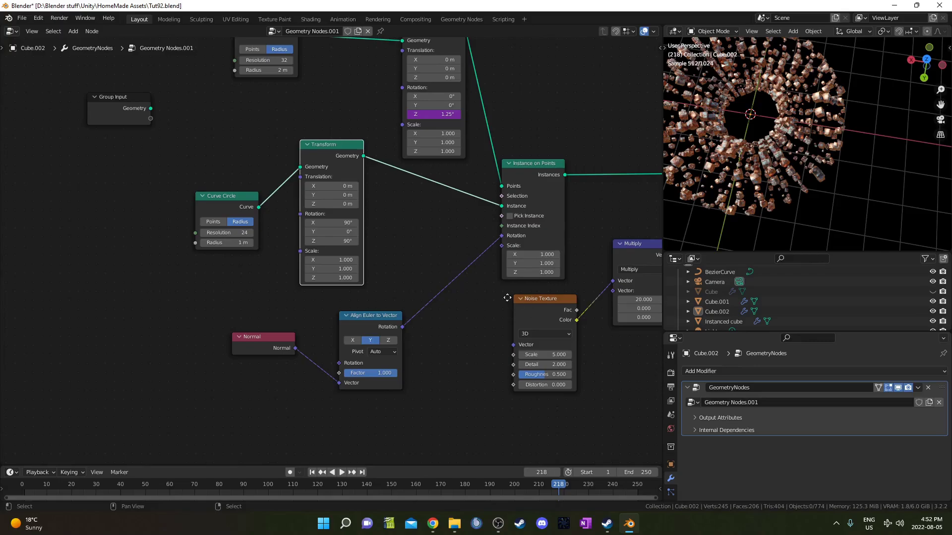
- Set the maximum of the float Random Value node to 1.5
{"action": "middle_click_drag", "start_coordinate": [507, 298], "coordinate": [426, 284]}
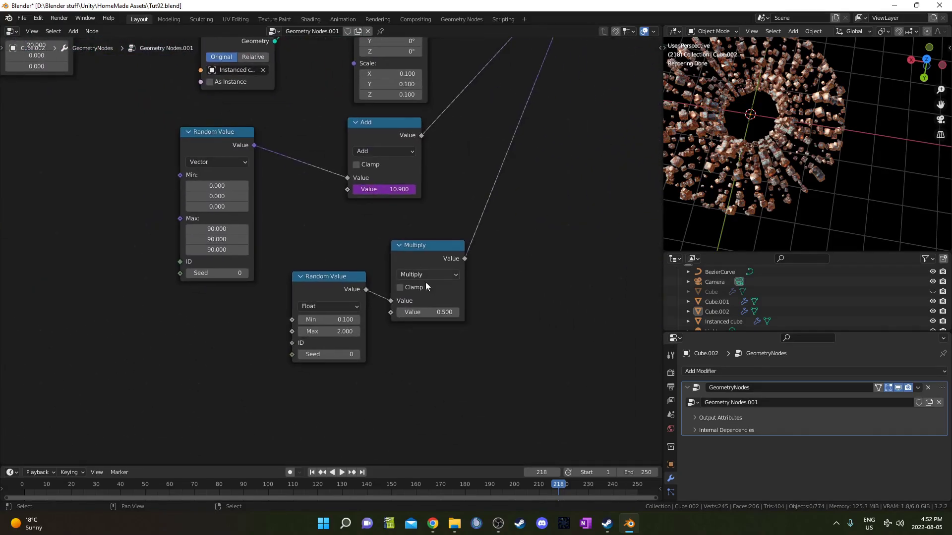
{"action": "scroll", "coordinate": [421, 302], "scroll_direction": "up", "scroll_amount": 1}
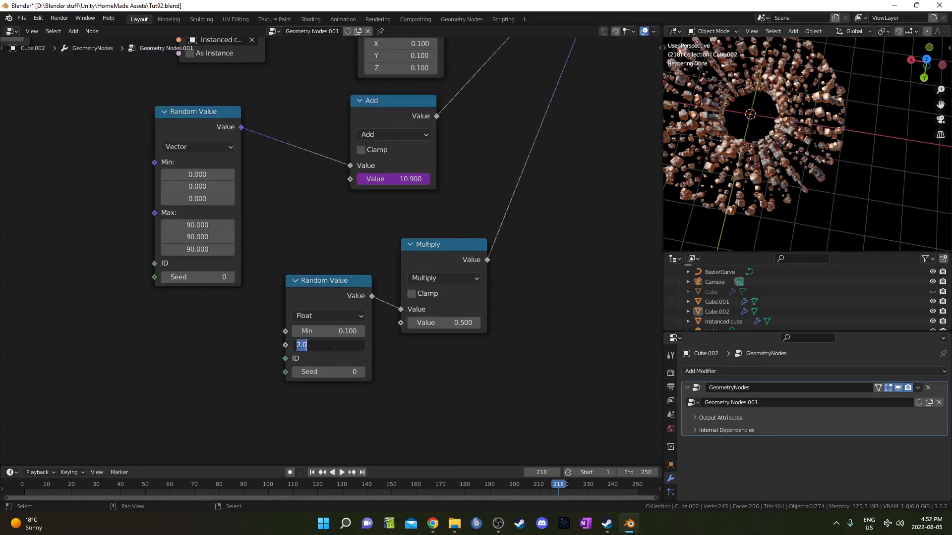
{"action": "type", "text": "5"}
{"action": "key", "text": "Return"}
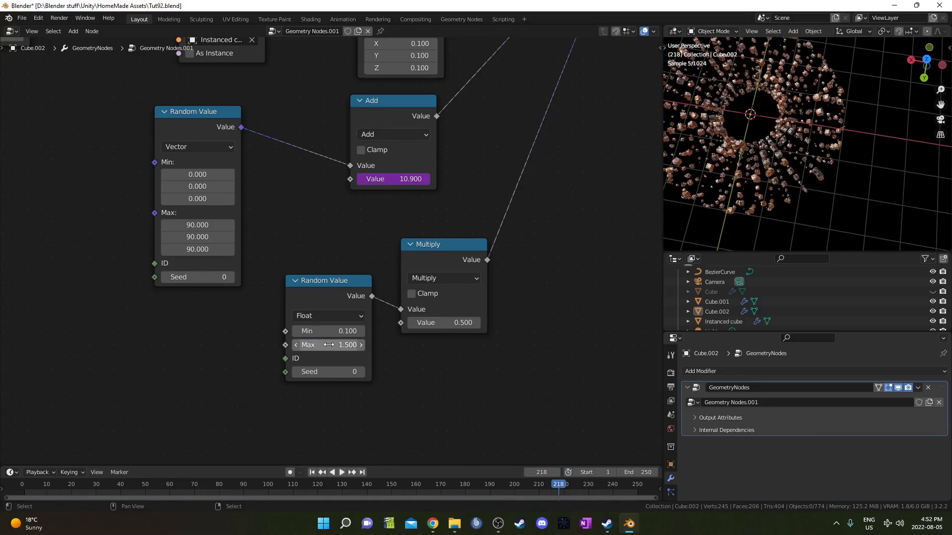
{"action": "middle_click_drag", "start_coordinate": [733, 200], "coordinate": [748, 153], "text": "shift"}
- Set the radius of the upper Curve Circle to 2.5 m and inspect the widened ring
{"action": "middle_click_drag", "start_coordinate": [41, 79], "coordinate": [212, 254]}
{"action": "left_click", "coordinate": [173, 220]}
{"action": "type", "text": "2"}
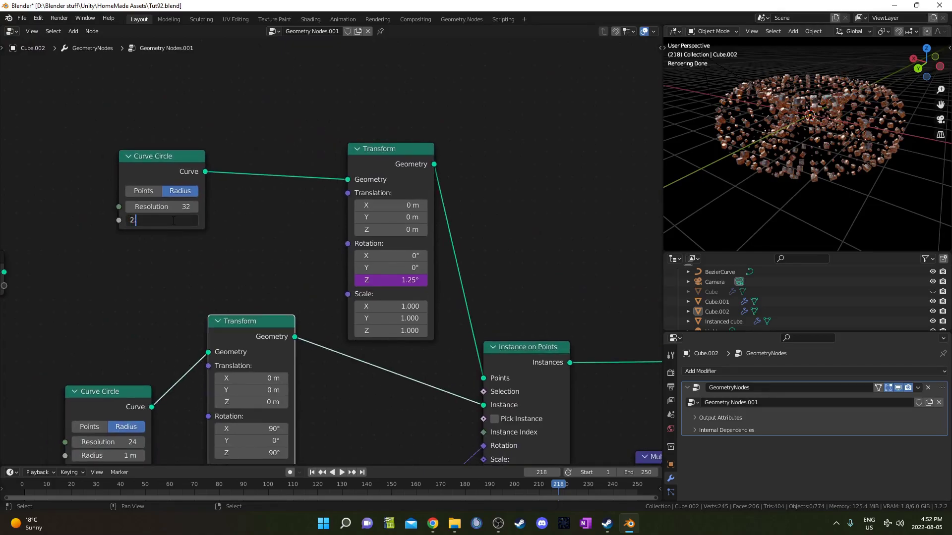
{"action": "type", "text": ".5"}
{"action": "key", "text": "Return"}
{"action": "middle_click_drag", "start_coordinate": [830, 116], "coordinate": [847, 186]}
{"action": "middle_click_drag", "start_coordinate": [740, 130], "coordinate": [839, 192]}
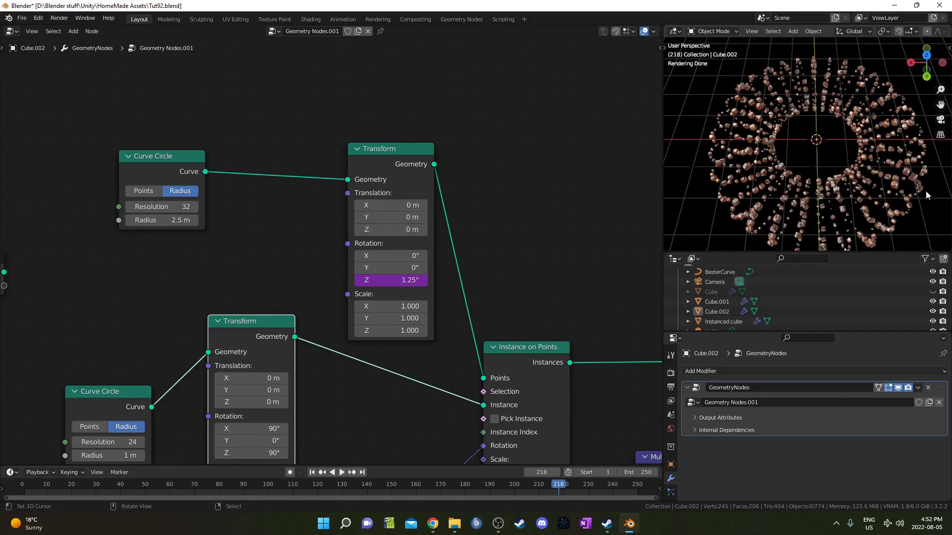